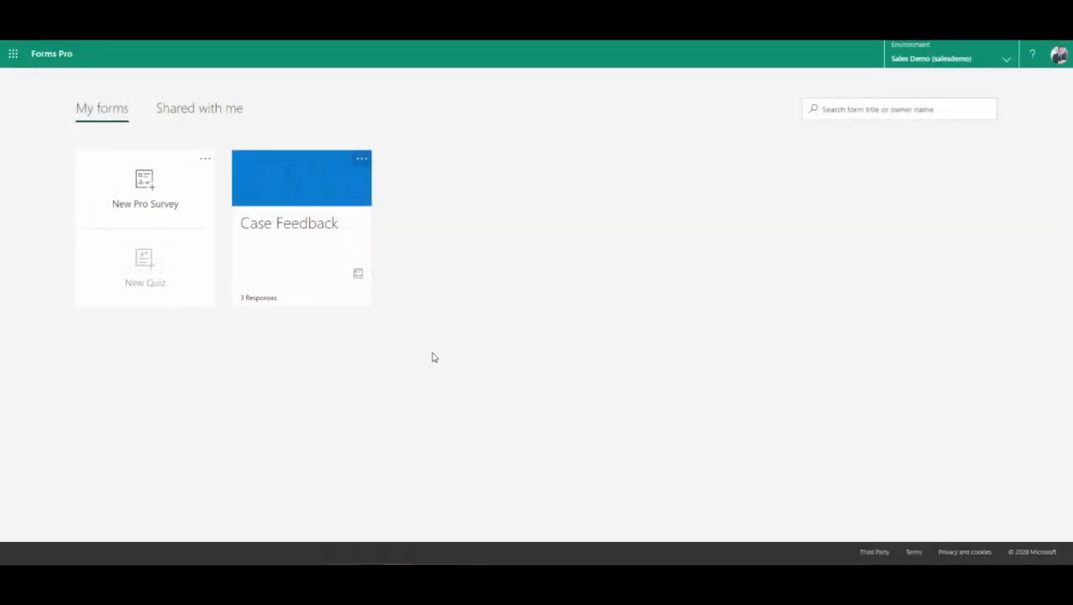
Look through the Office 365 apps, and switch from Forms Pro to standard Forms and back.
click(12, 53)
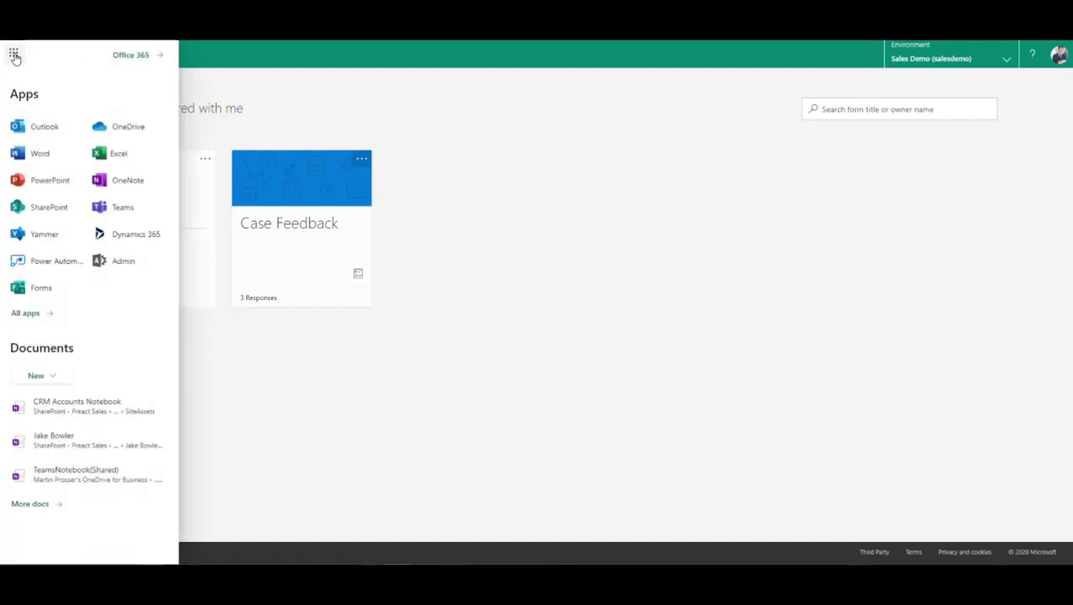
click(34, 295)
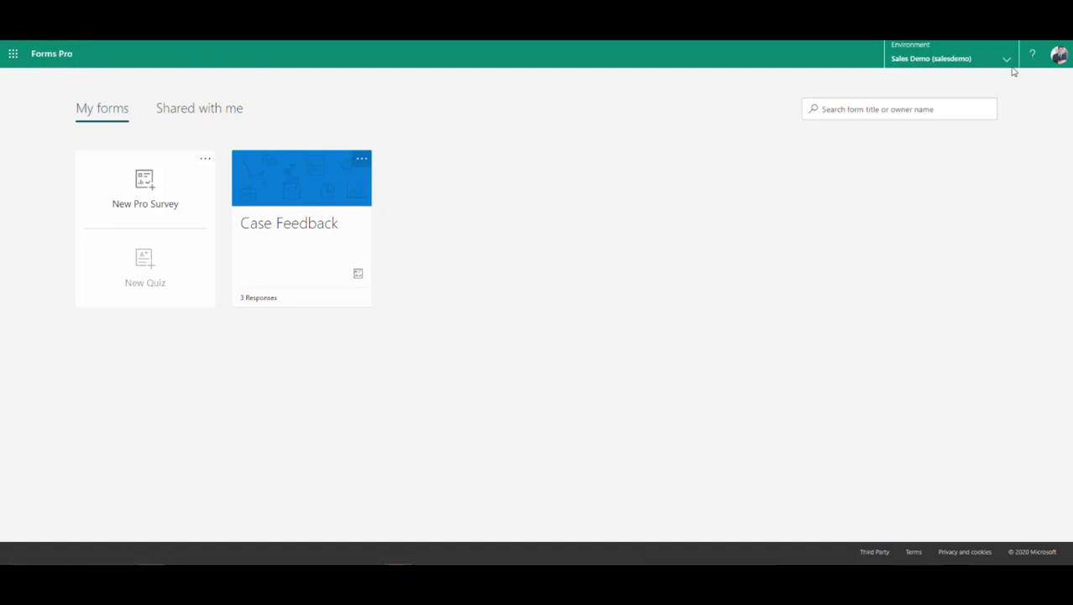
click(1057, 57)
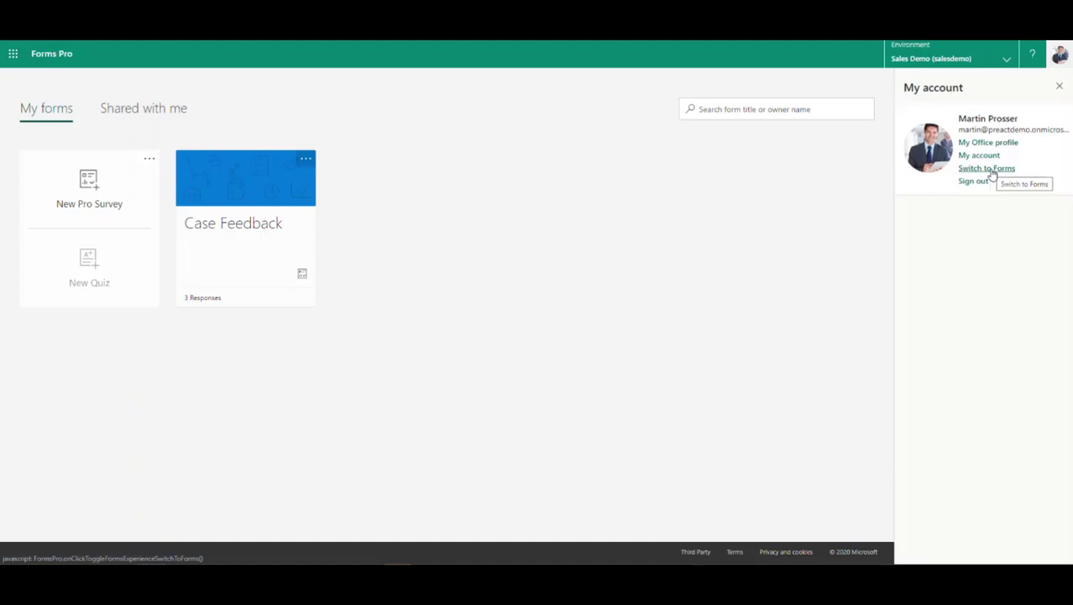
click(992, 171)
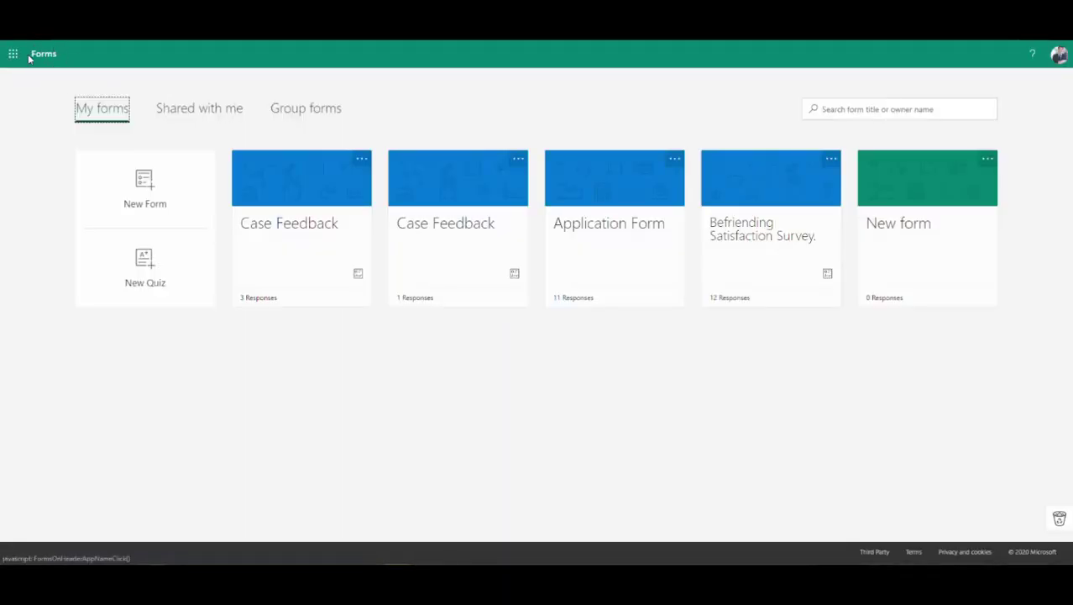
click(1059, 54)
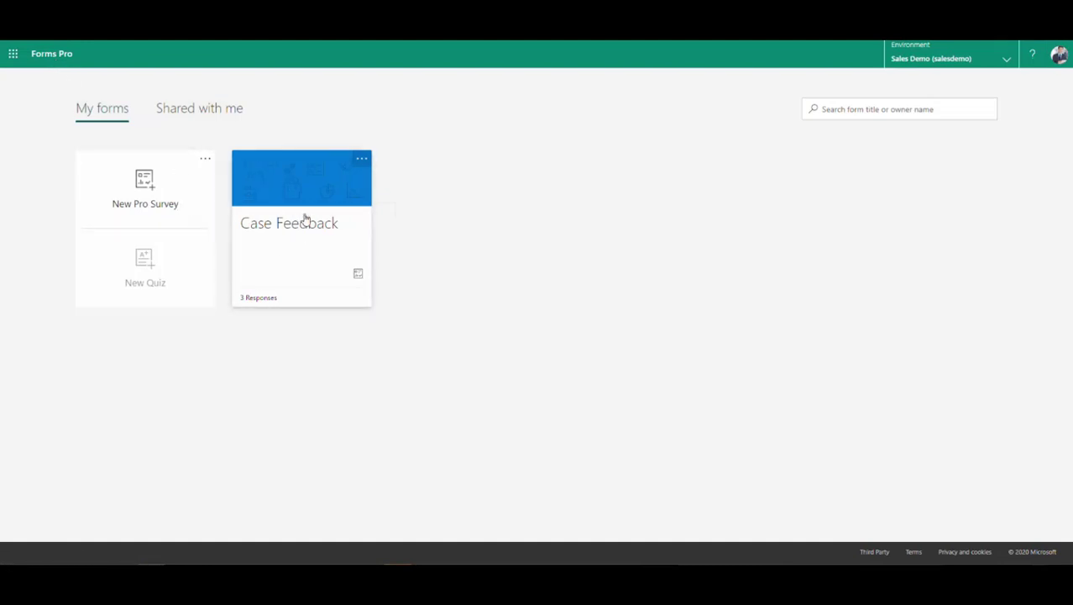
View the list of available environments and open the Case Feedback survey for editing.
click(1008, 62)
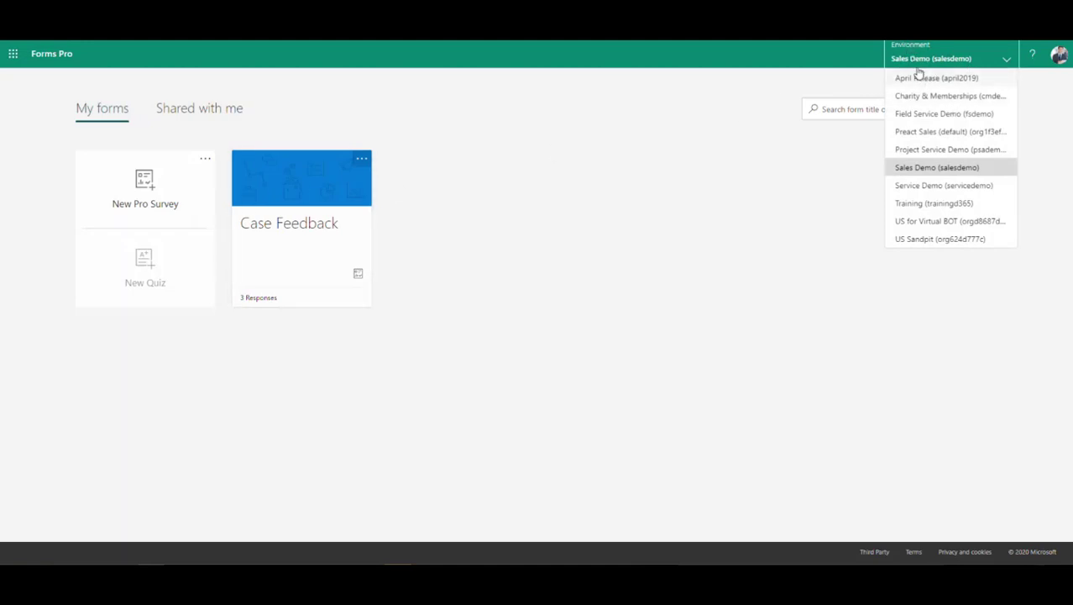
click(739, 260)
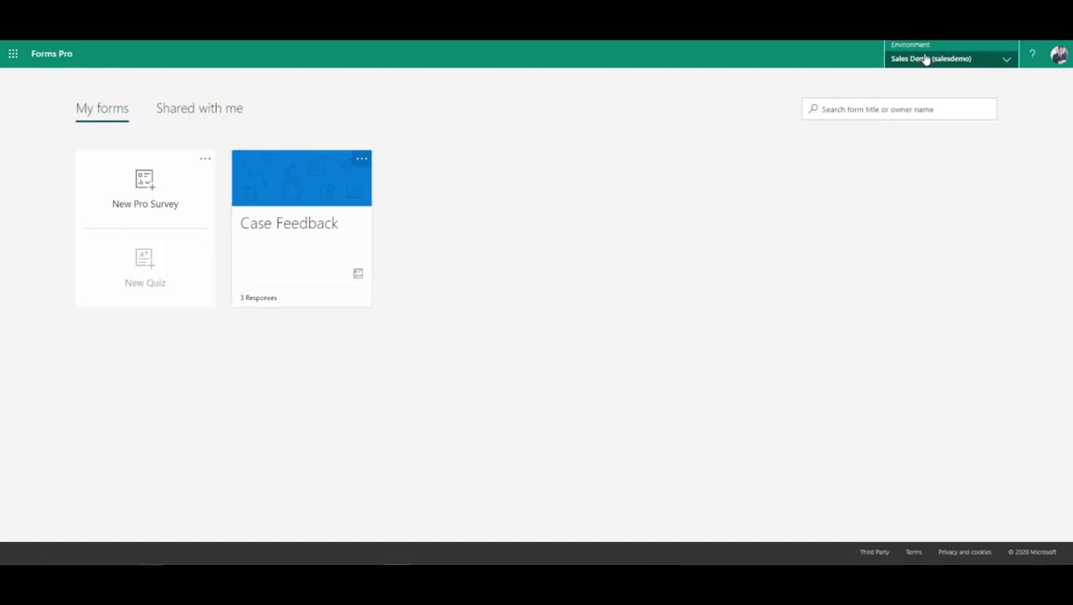
click(365, 164)
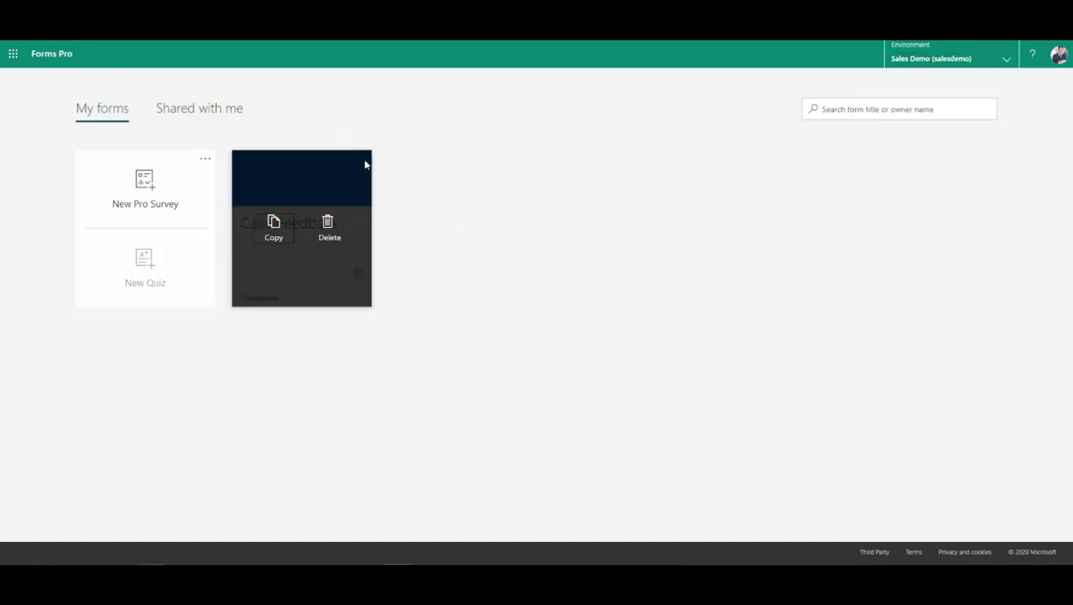
click(274, 237)
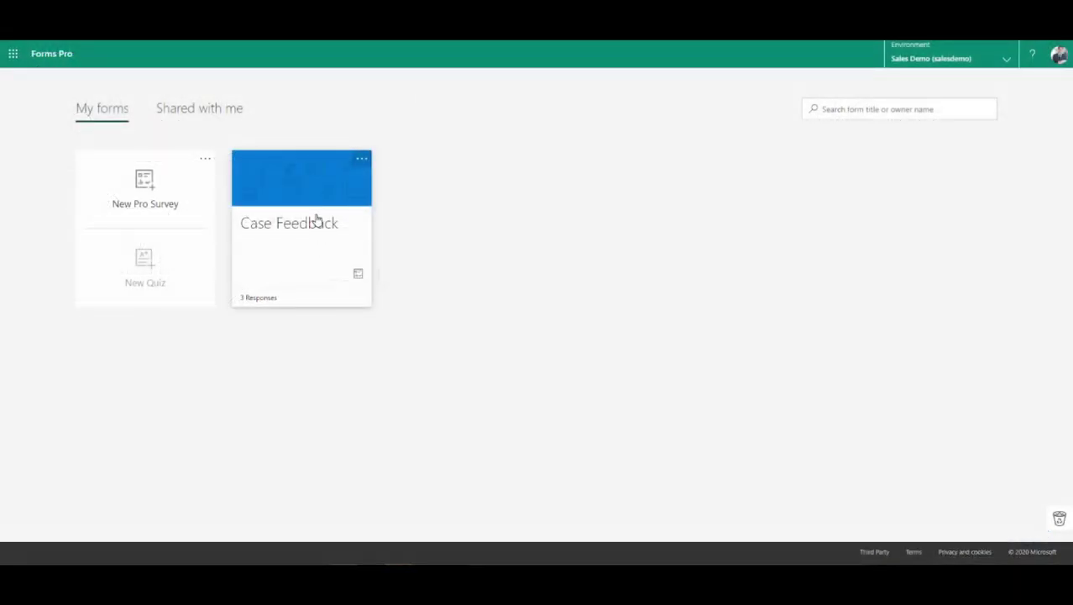
click(315, 221)
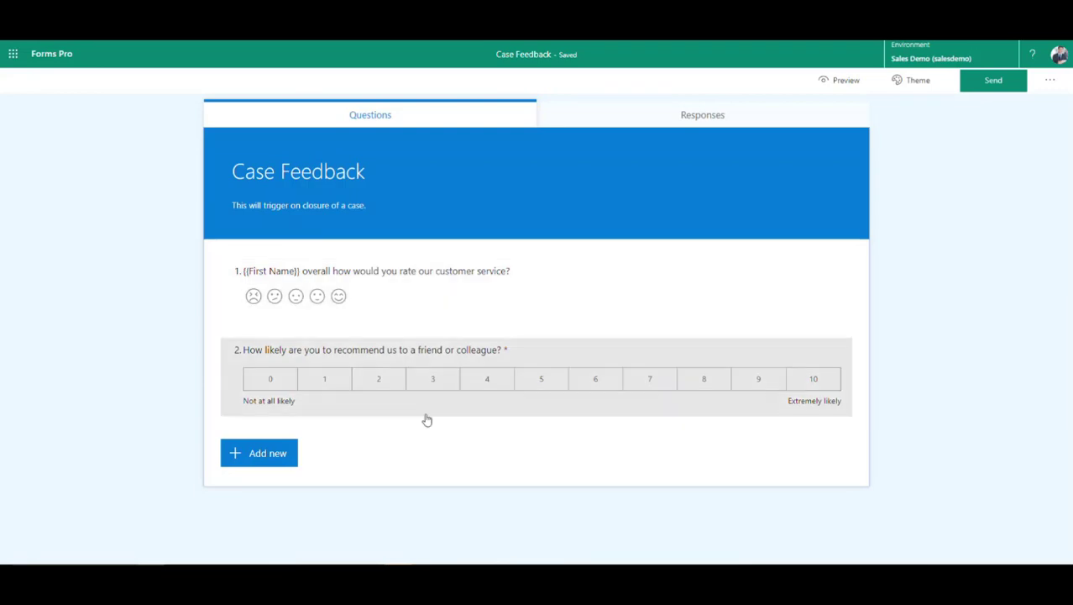
Add a new text question below the recommendation question and view its additional options.
click(257, 458)
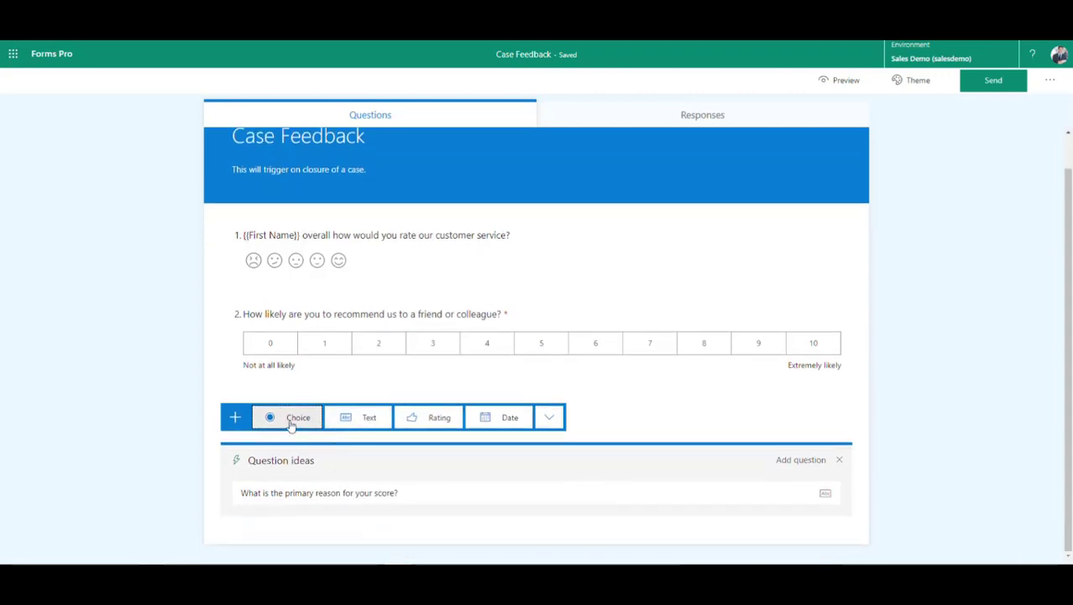
click(363, 422)
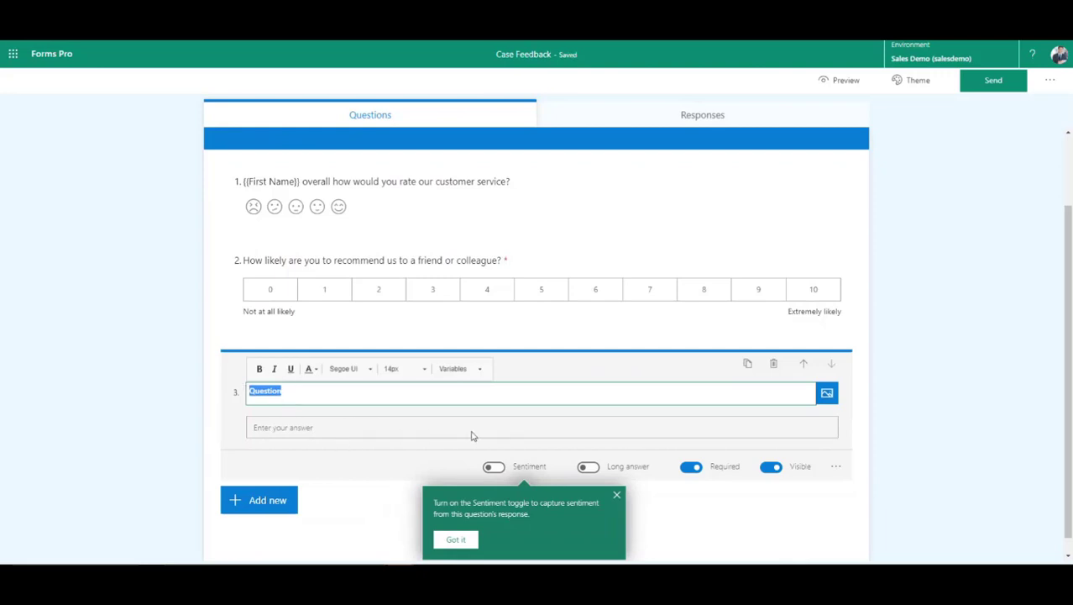
click(617, 497)
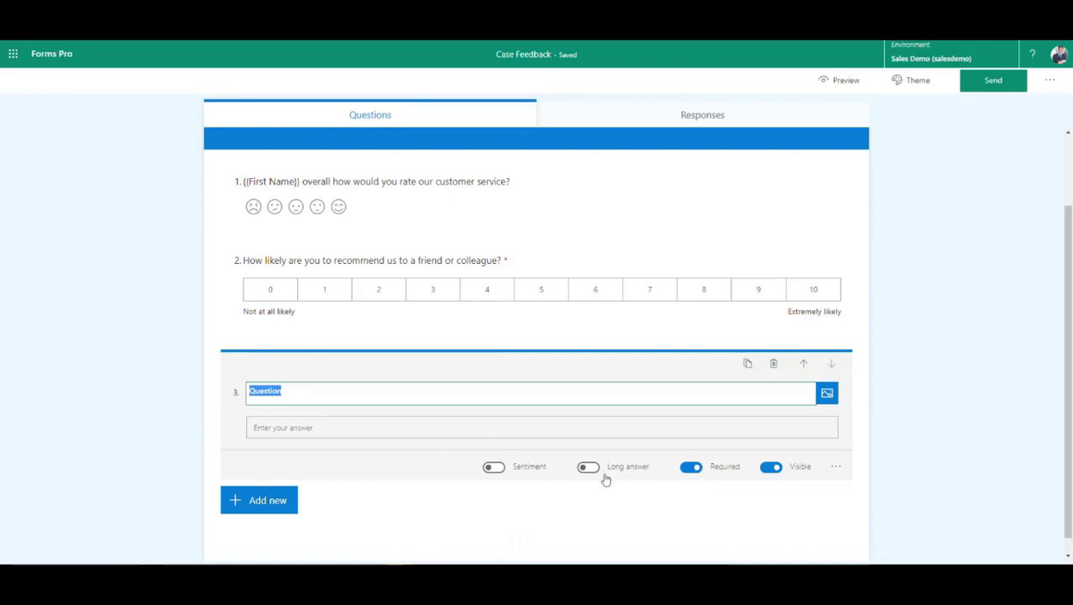
click(835, 469)
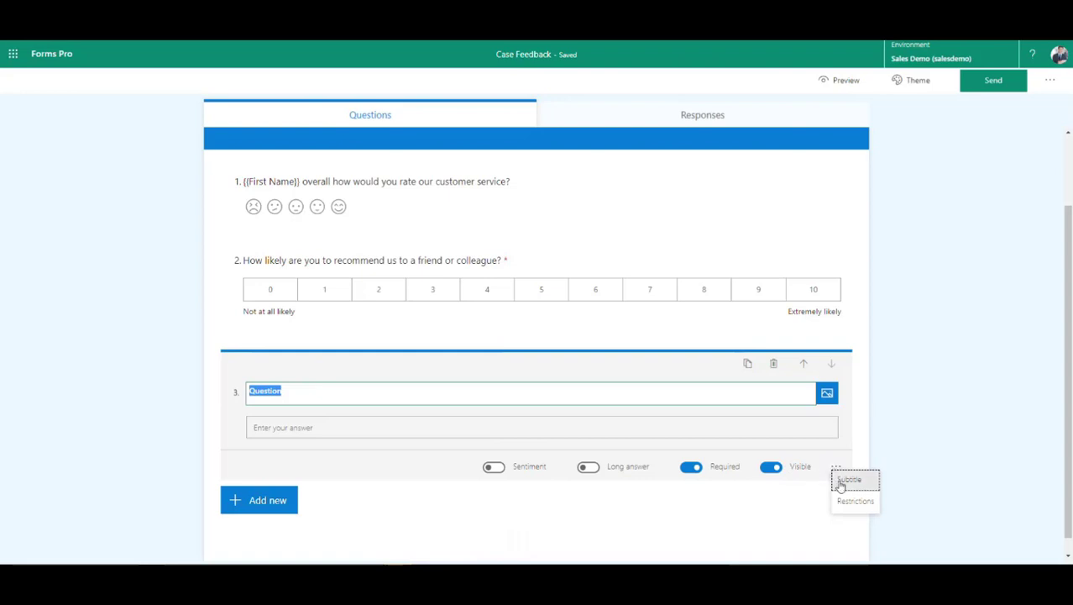
click(270, 409)
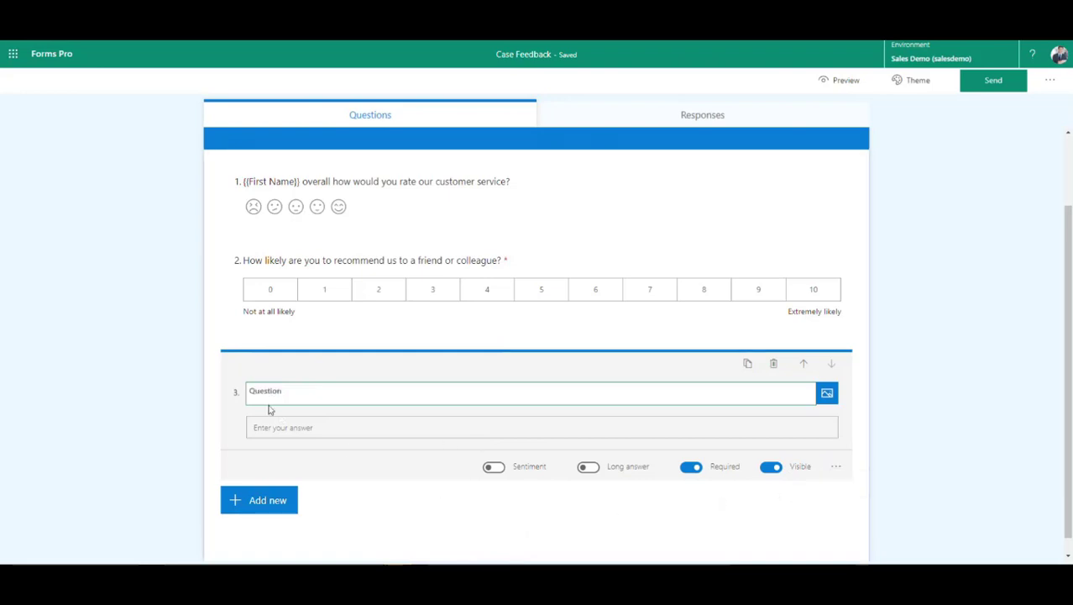
Duplicate the new text question and delete the duplicate.
click(748, 363)
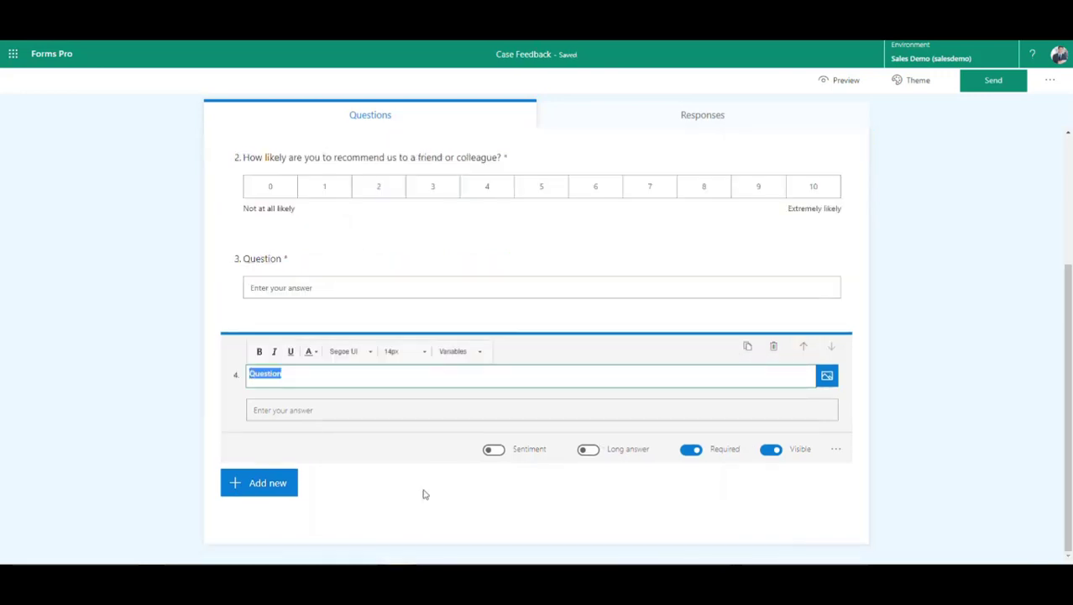
click(772, 347)
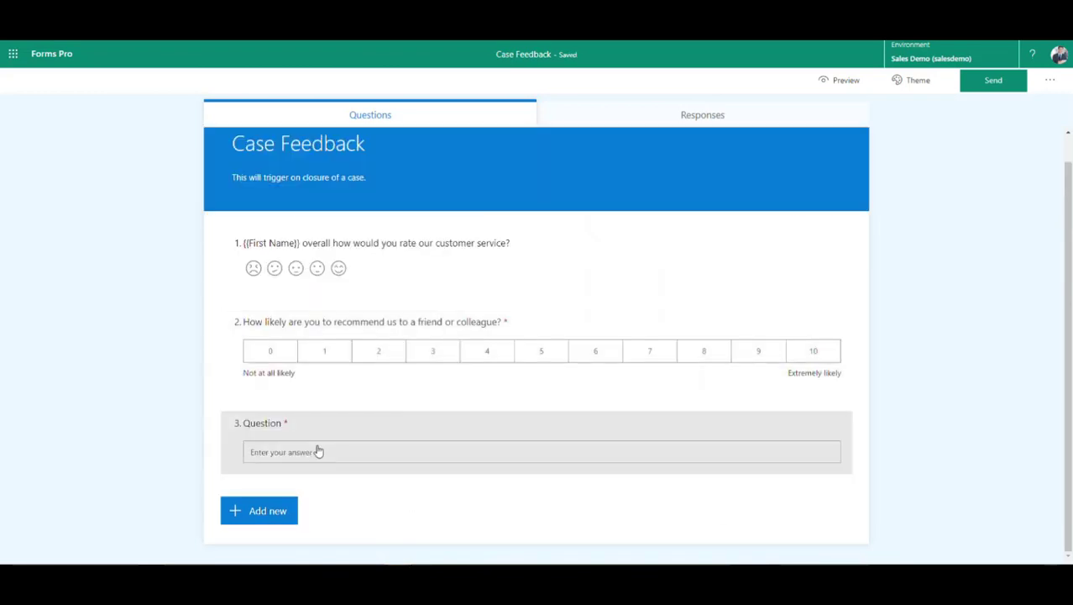
Move the new text question up one place and back down, and delete it.
click(318, 452)
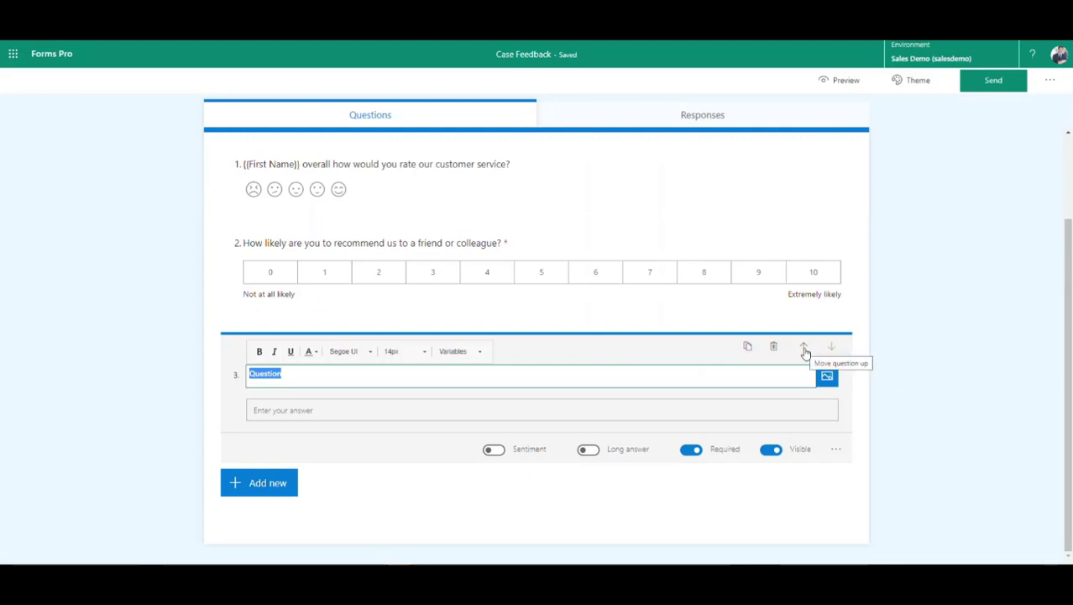
click(804, 348)
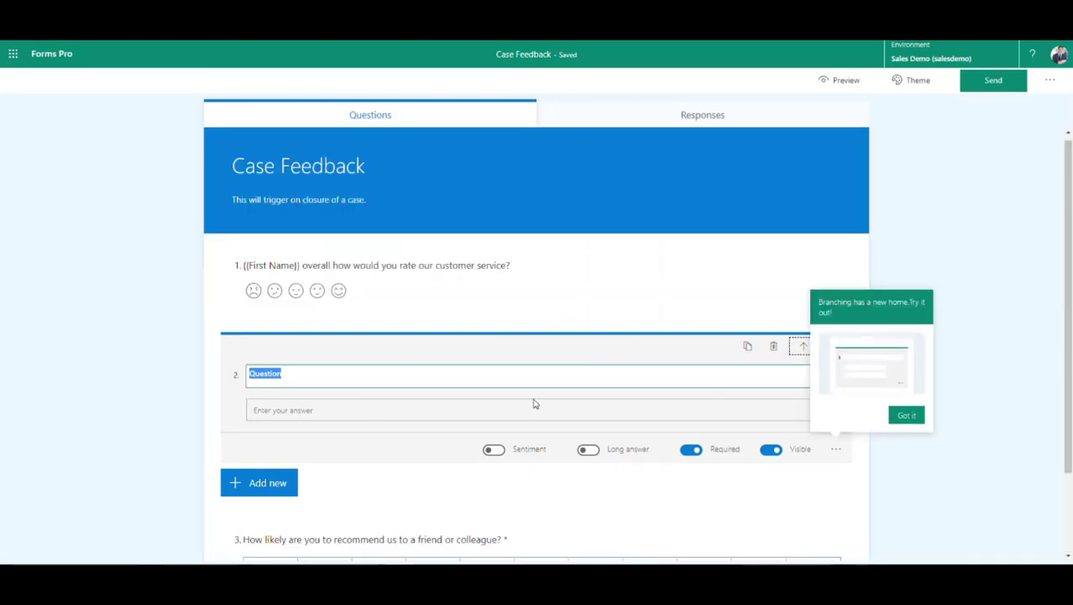
click(907, 417)
click(832, 347)
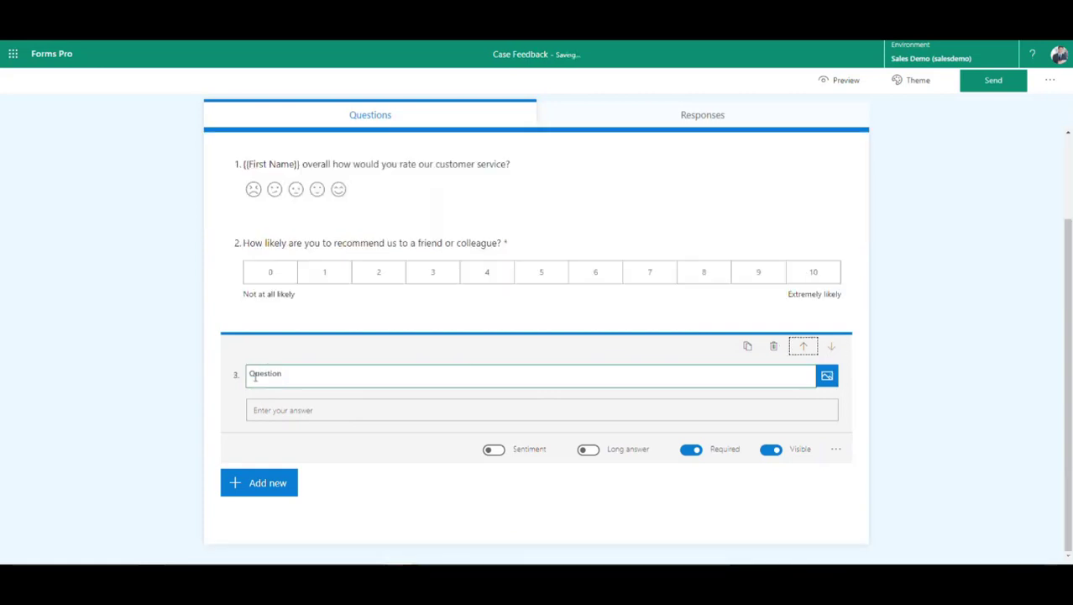
click(774, 347)
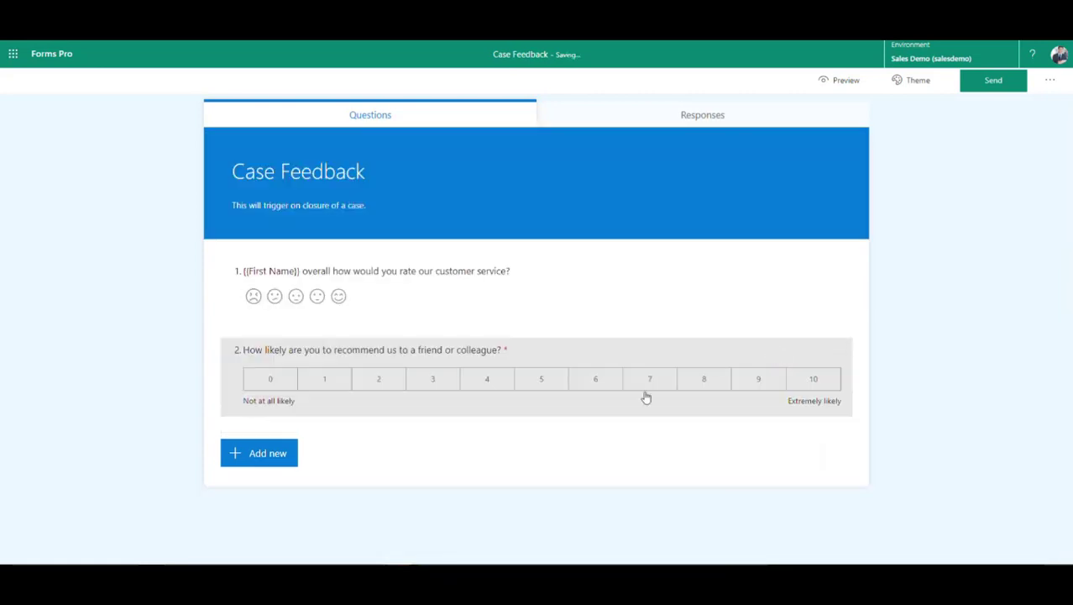
Add a text question at the end of the survey with the wording "This is".
click(271, 460)
click(369, 454)
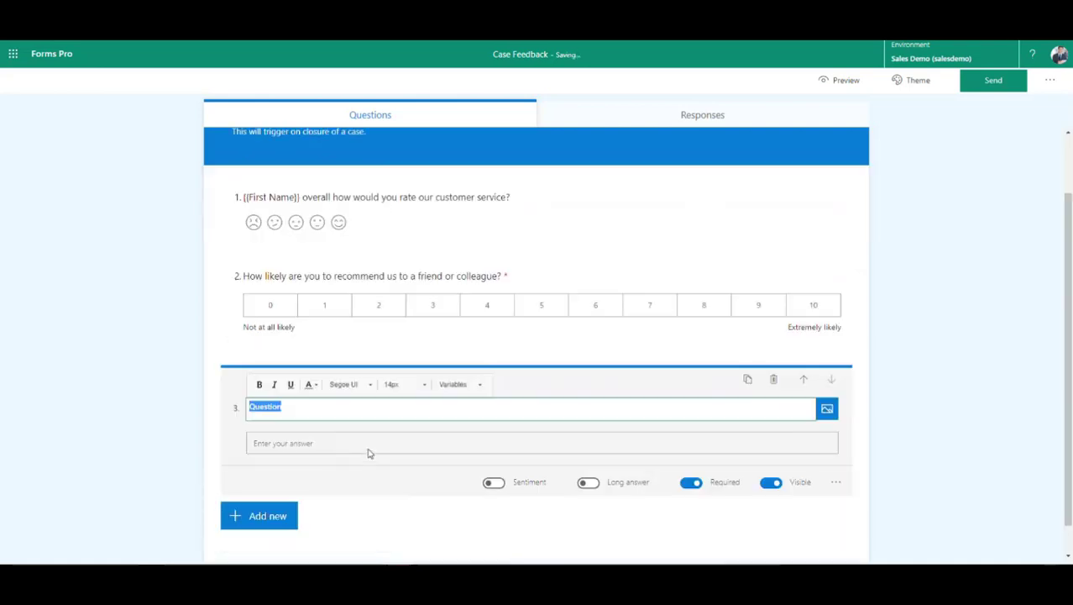
text(This is)
Look through the variables that can be inserted into the text of question 3.
click(479, 385)
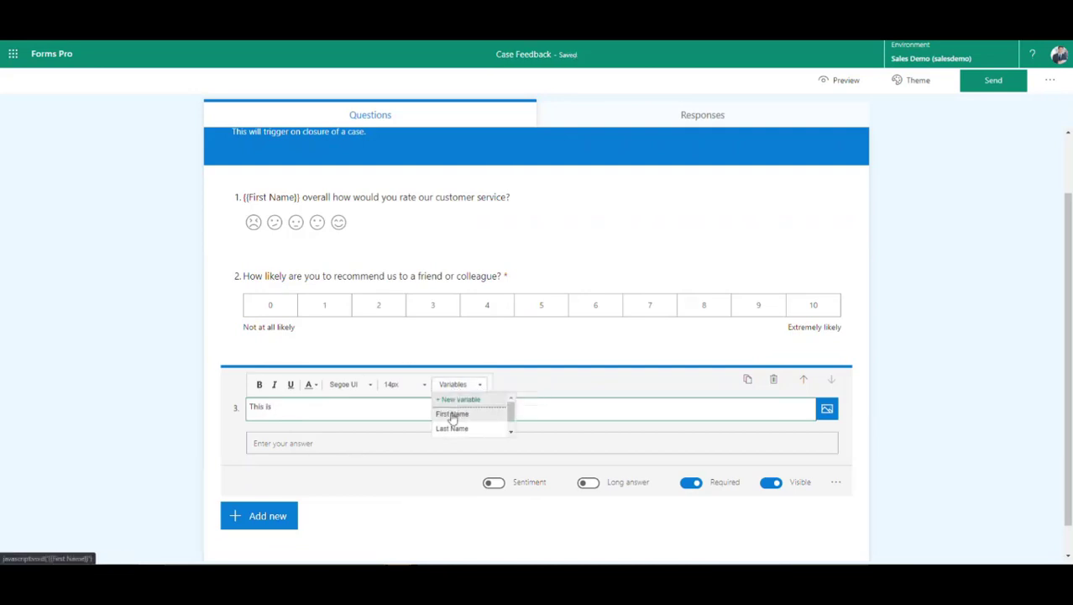
drag(510, 411, 511, 408)
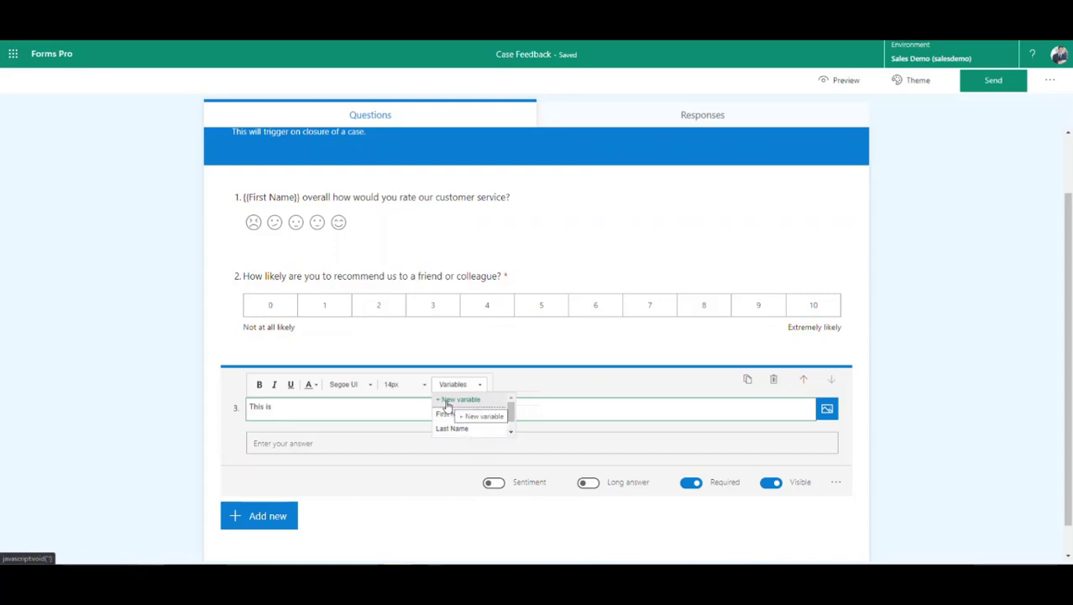
click(542, 385)
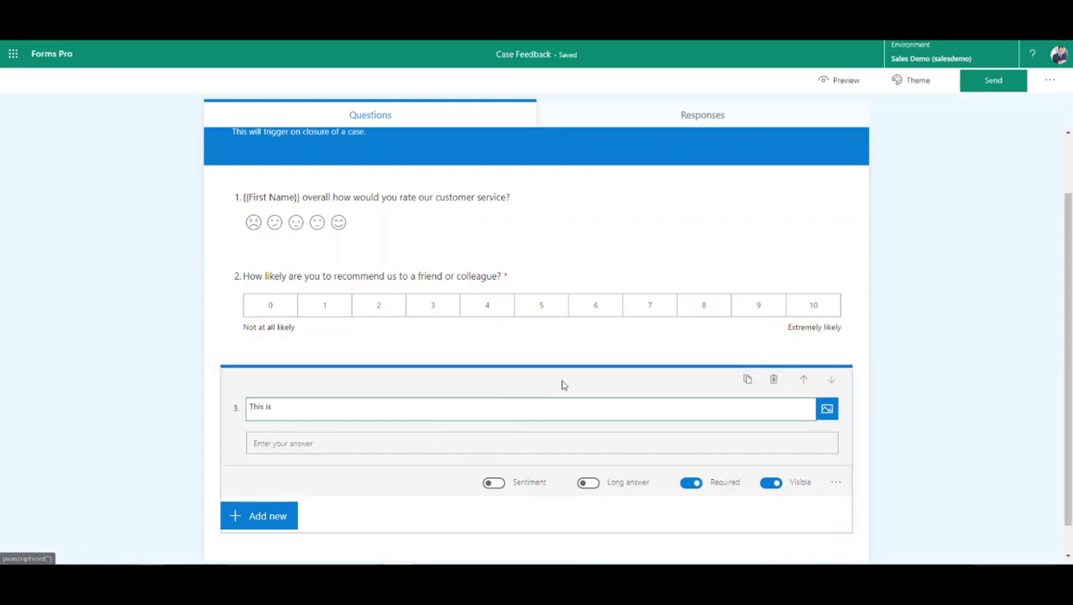
Open the survey variables of the Case Feedback survey.
click(1049, 82)
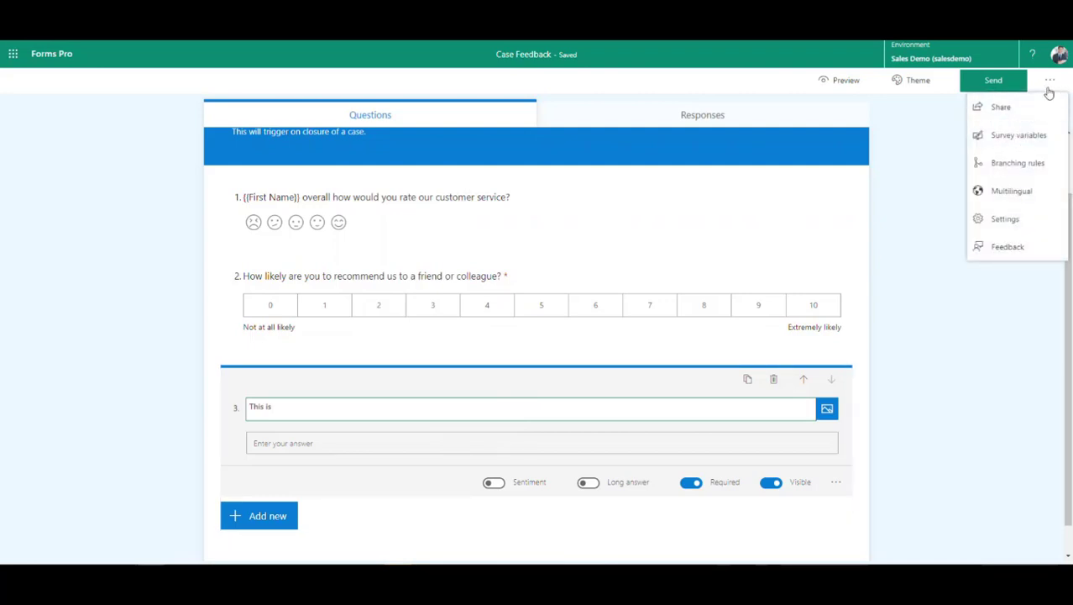
click(1016, 139)
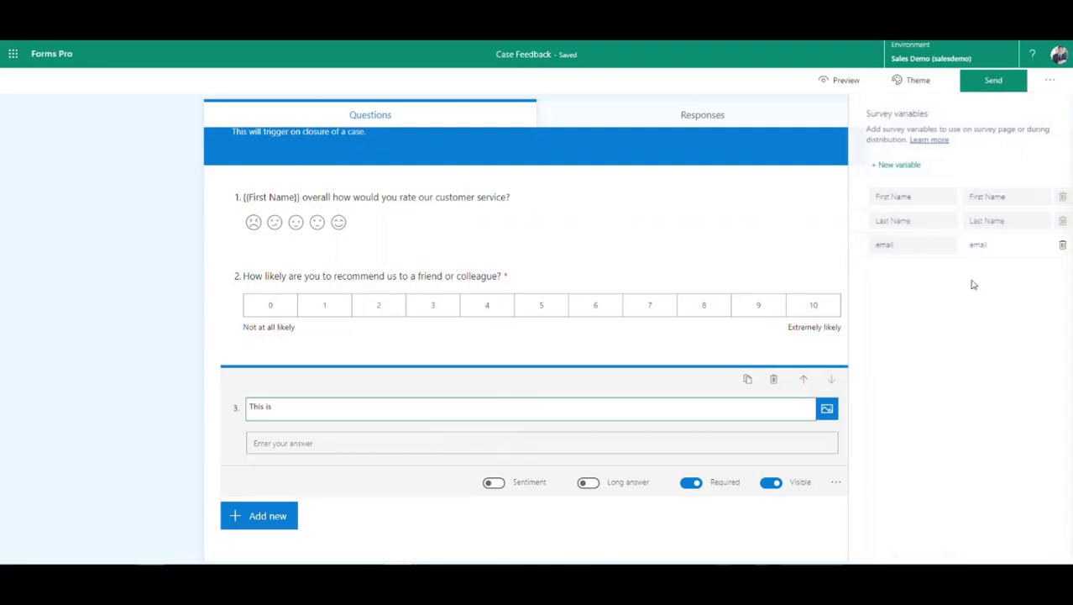
Add an empty survey variable and remove it again.
click(887, 166)
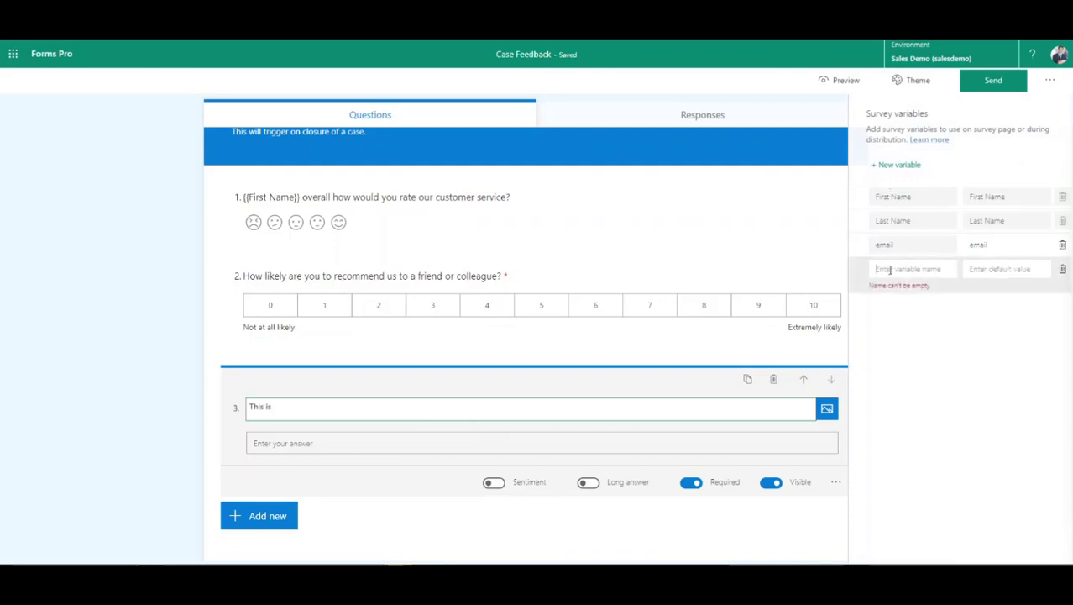
click(1063, 276)
click(1004, 296)
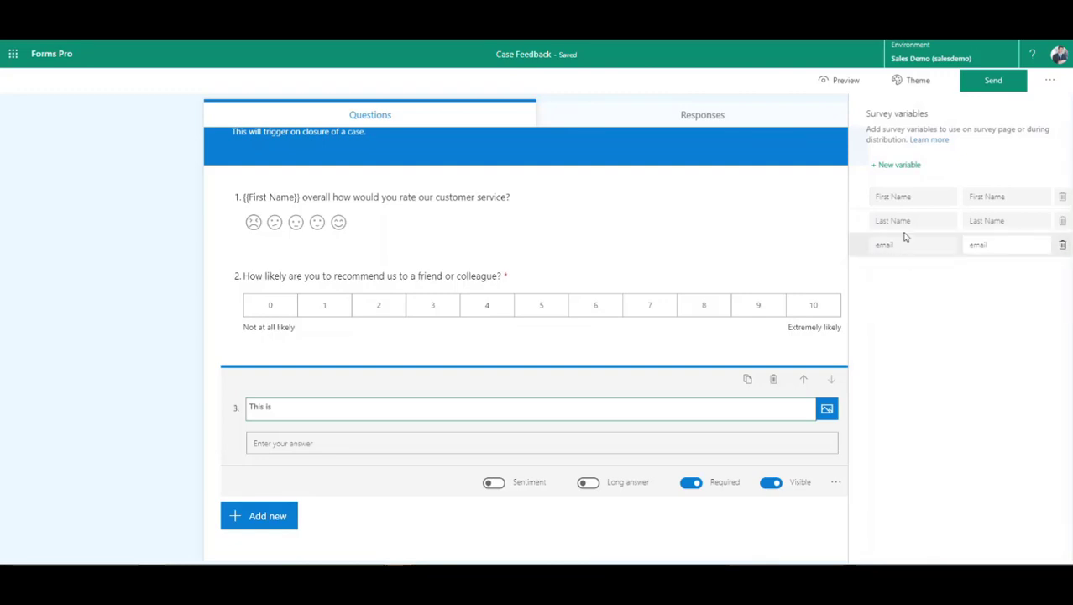
Delete the email survey variable and recreate it with the name "email" and the default value "email".
click(1063, 247)
click(997, 283)
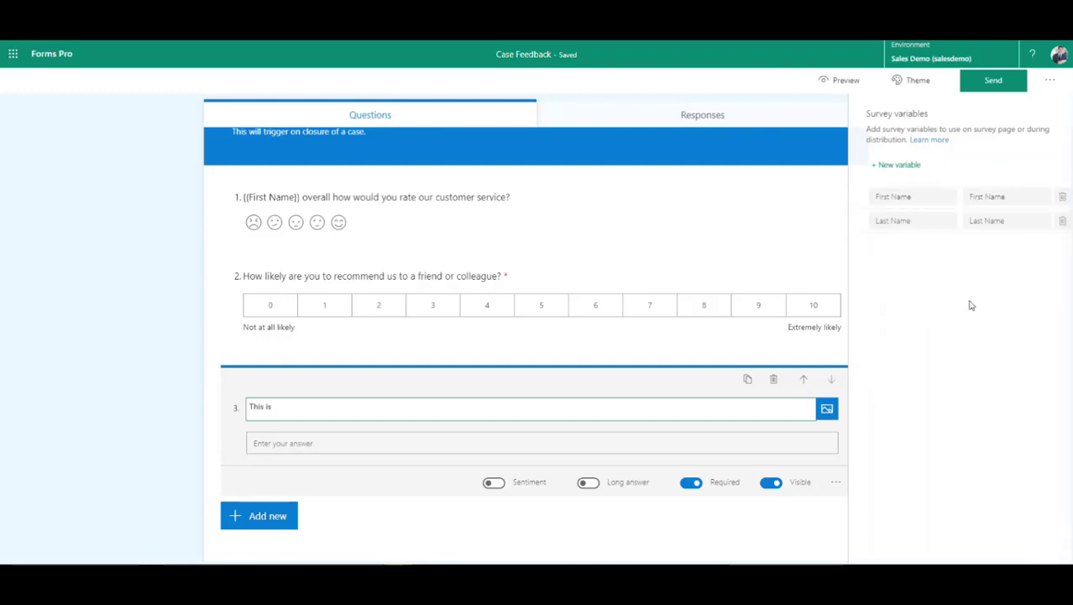
click(894, 167)
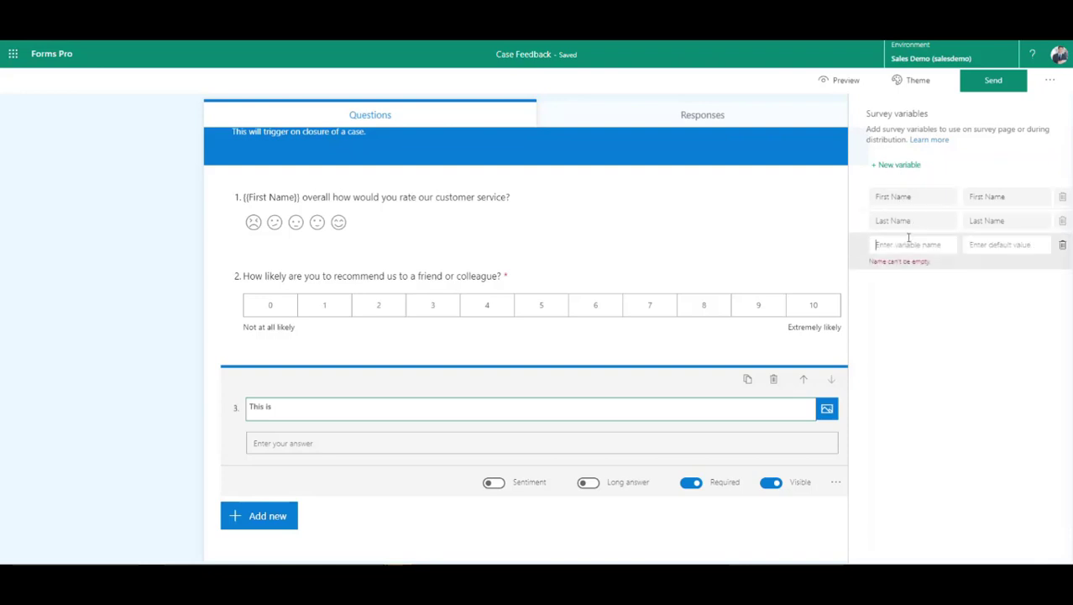
text(email)
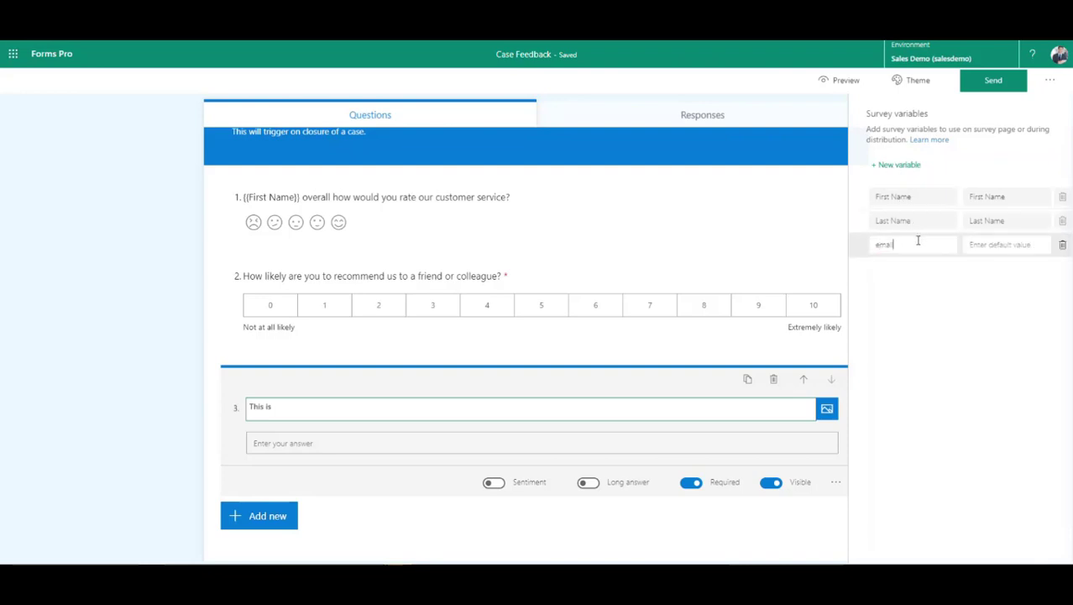
click(998, 243)
text(email)
click(984, 289)
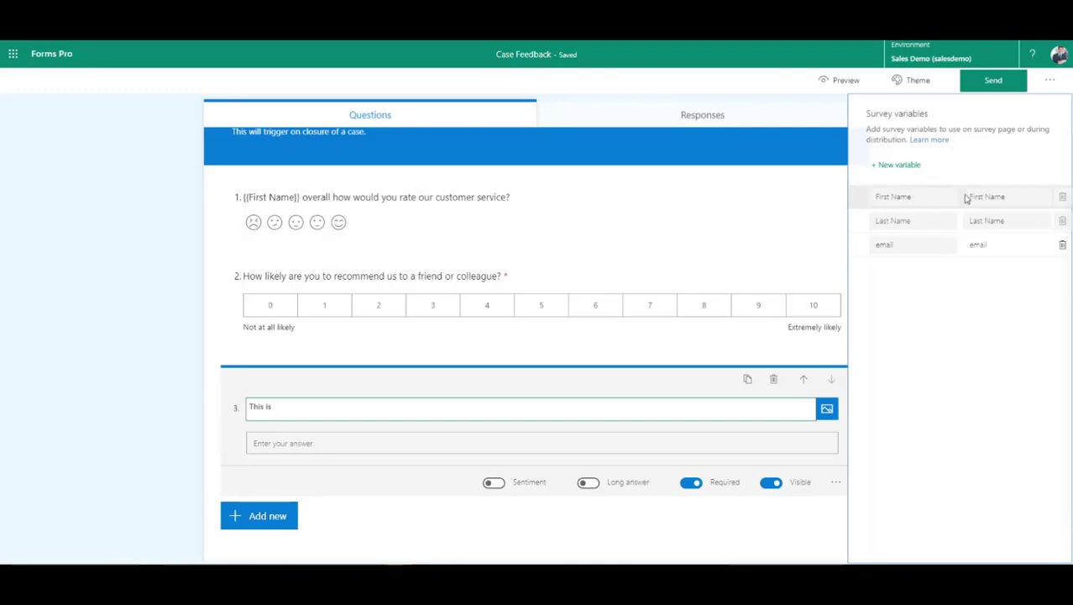
click(599, 502)
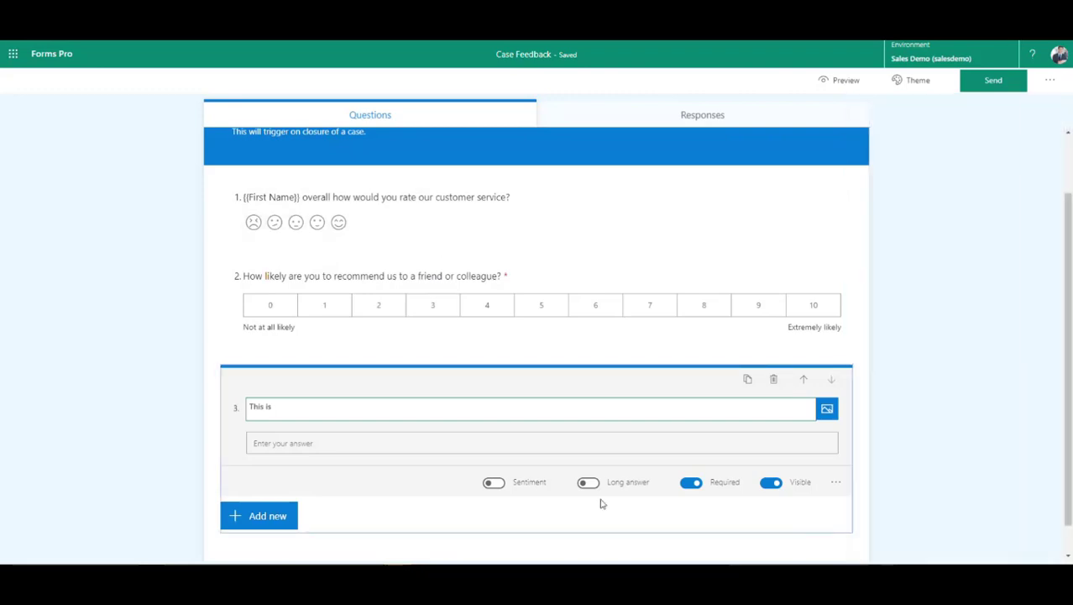
Remove the First Name variable from the start of question 1's text.
click(387, 198)
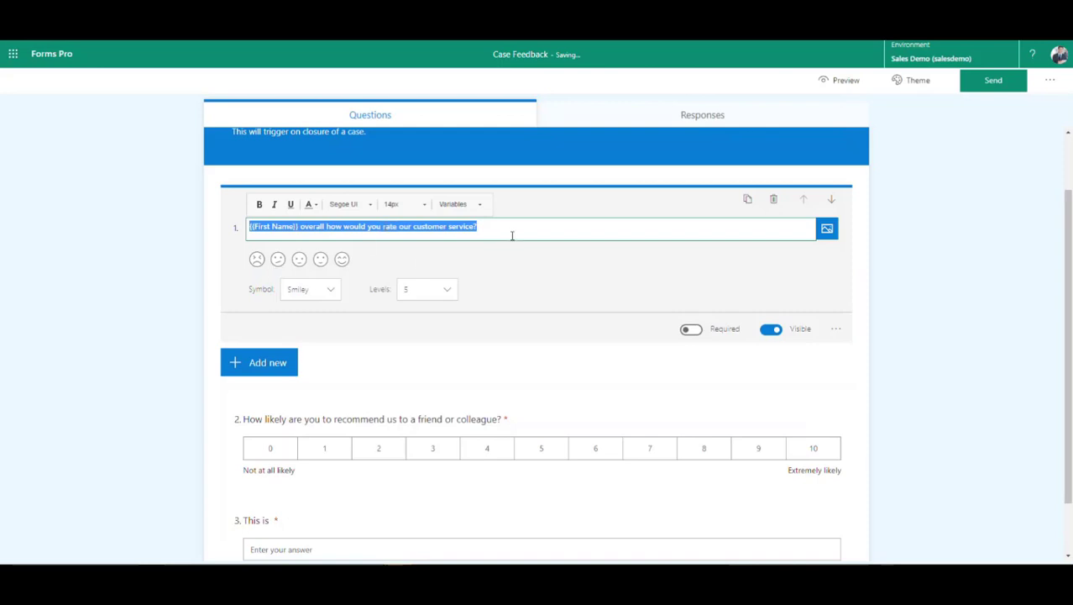
click(299, 228)
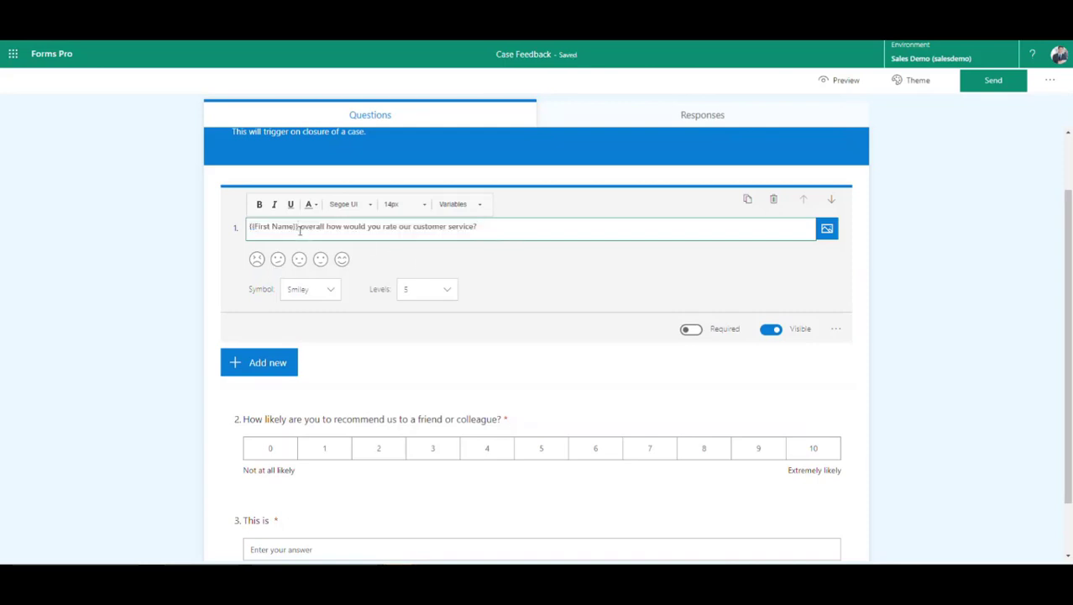
drag(301, 228, 247, 227)
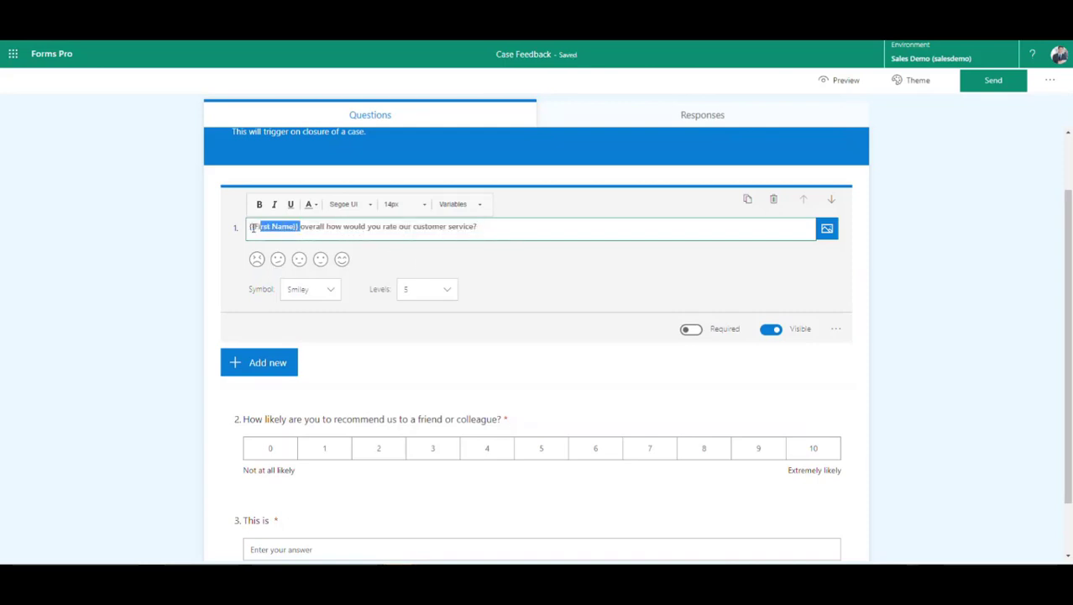
key(BackSpace)
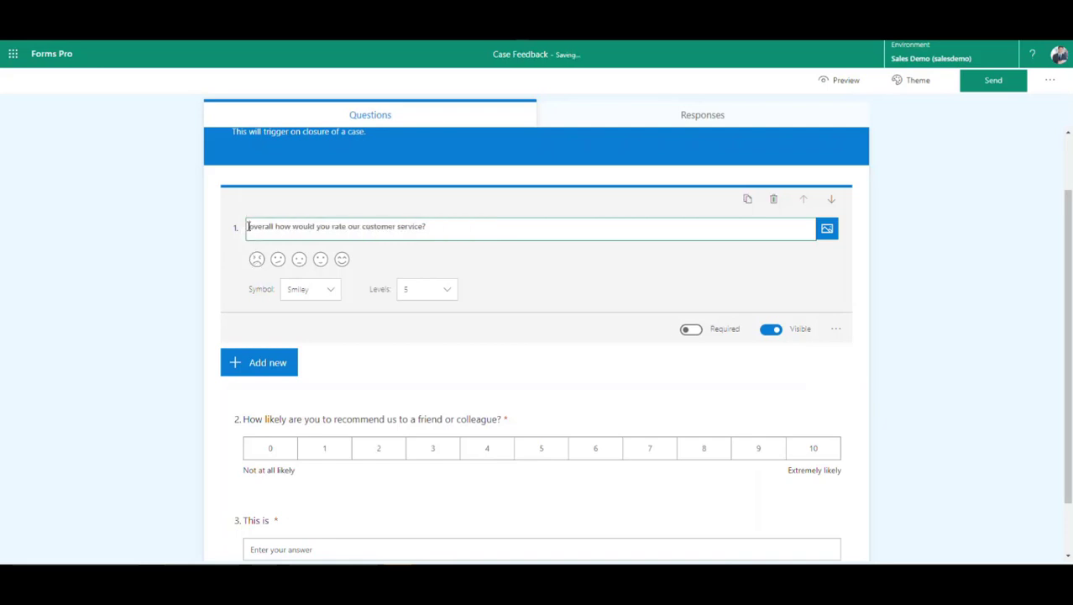
key(Delete)
text(O)
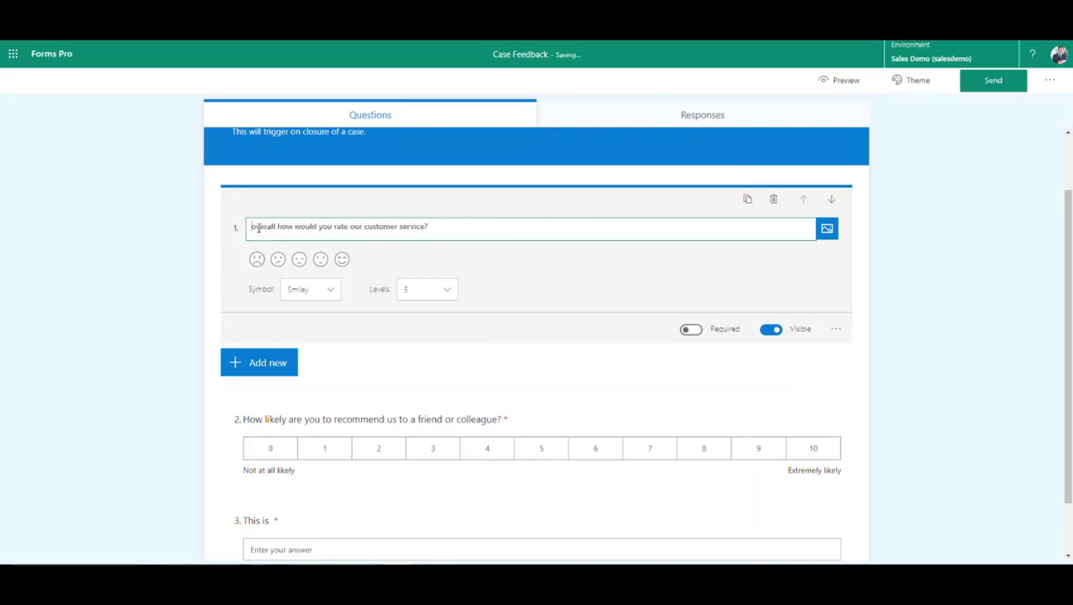
key(ctrl+z)
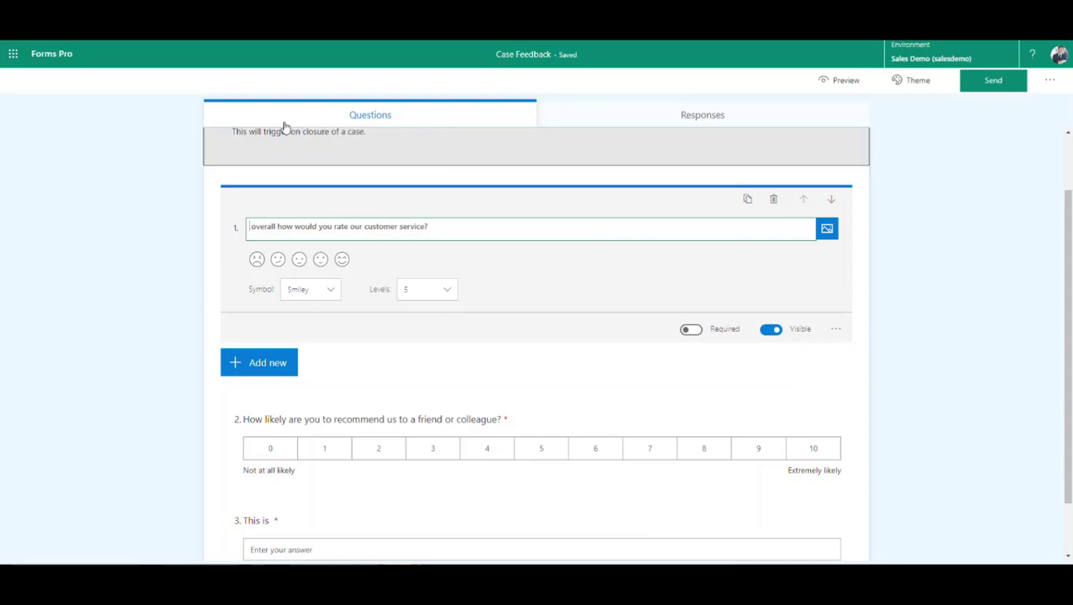
Insert the First Name variable at the start of question 1, before "overall how would you rate our customer service?".
click(252, 226)
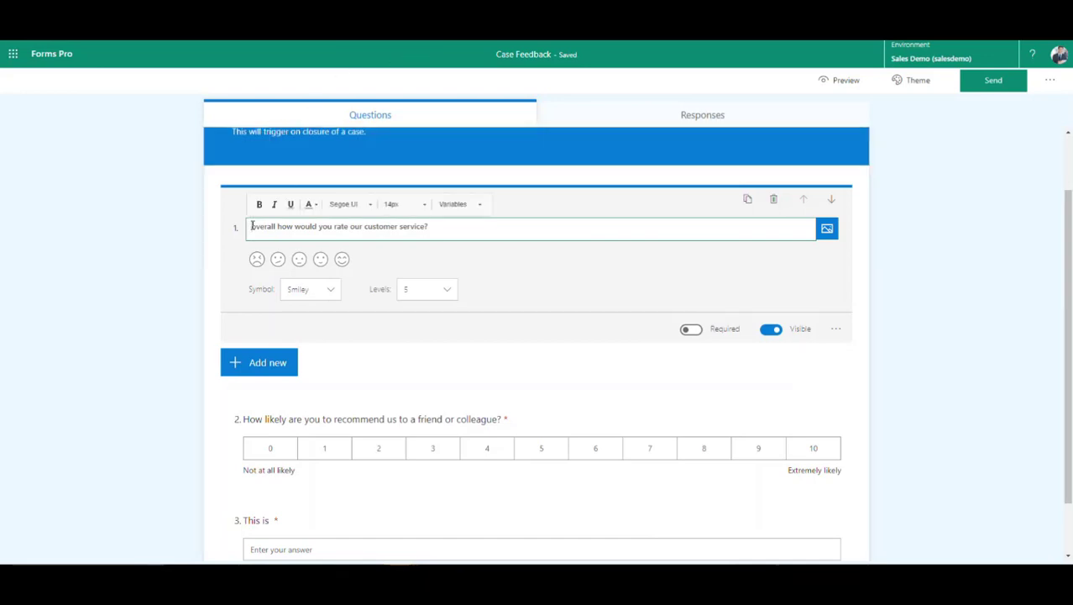
click(474, 208)
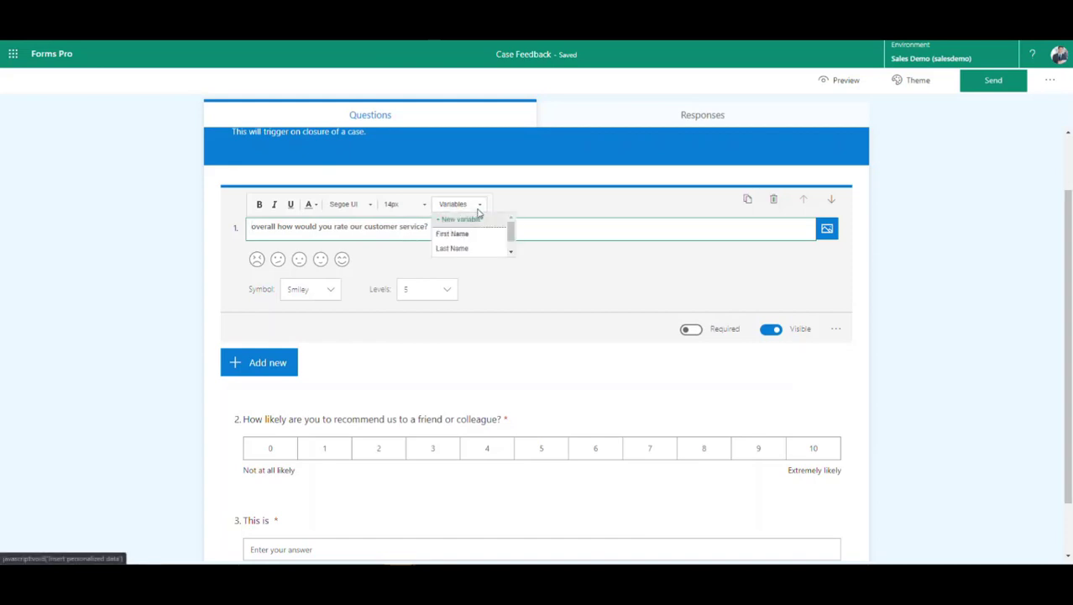
scroll(513, 243, down, 1)
scroll(504, 242, up, 1)
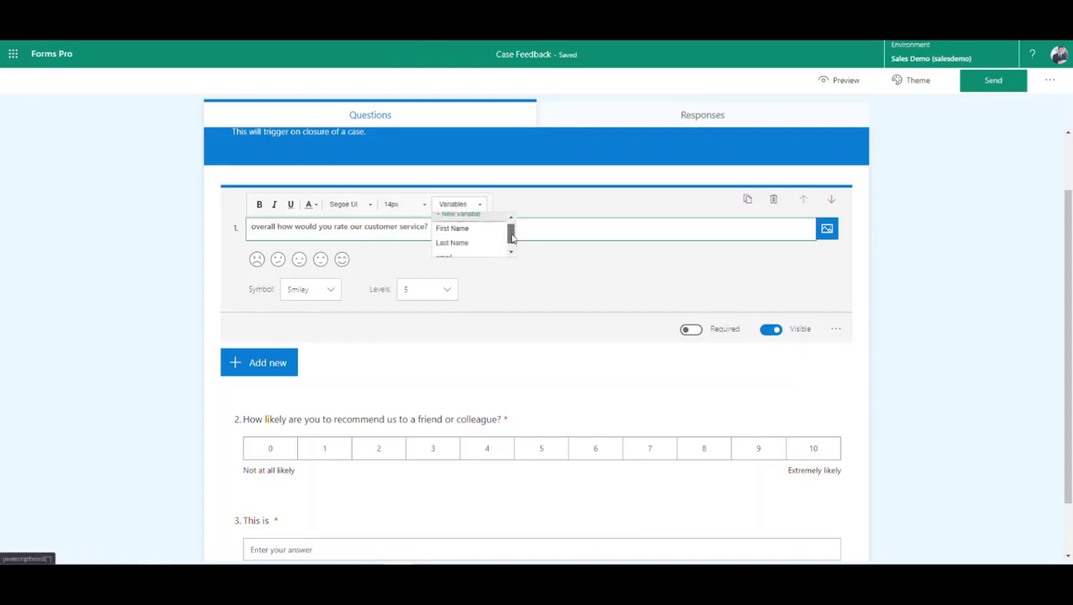
click(454, 235)
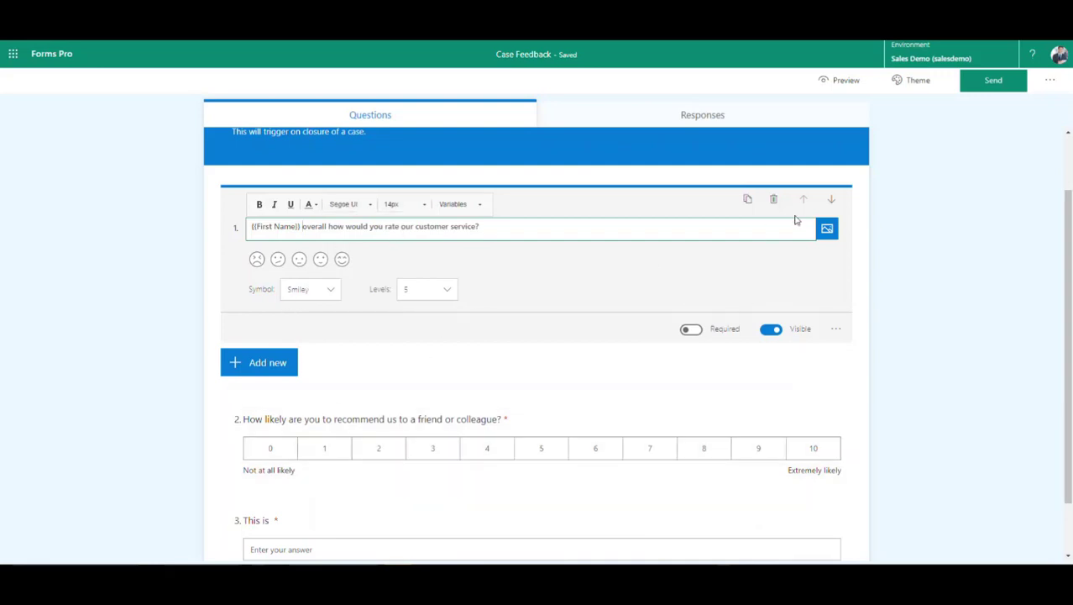
Look through the rating symbol choices of question 1 and the survey's additional options.
click(331, 294)
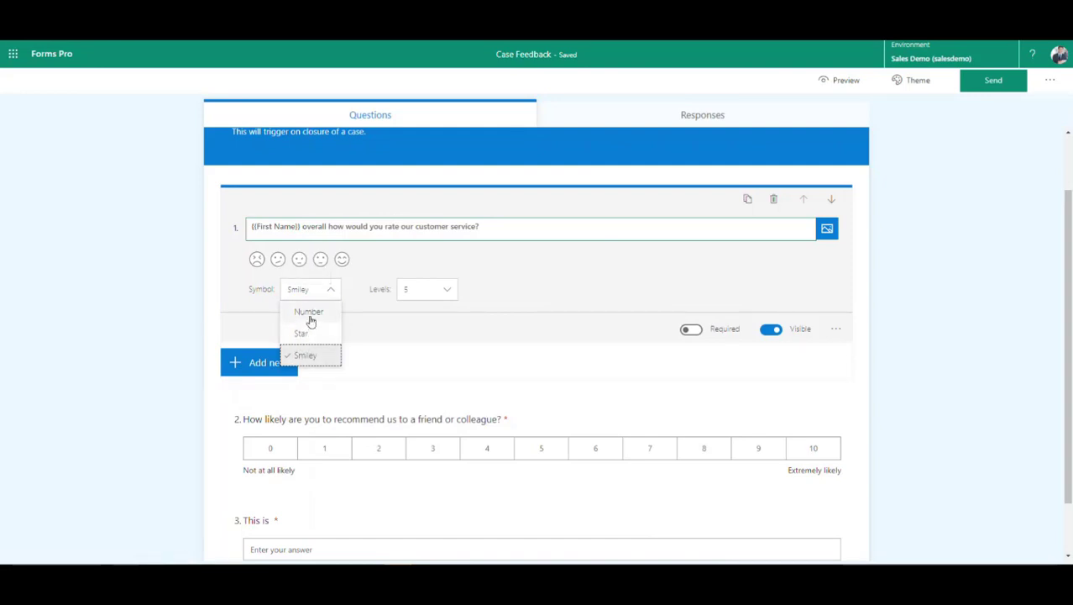
click(412, 328)
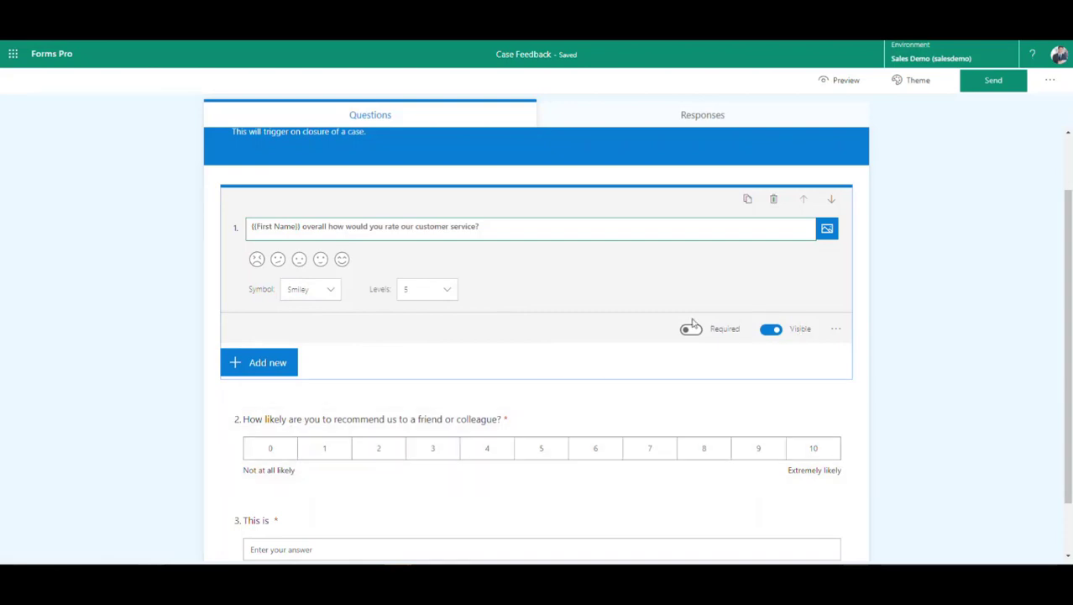
click(1051, 81)
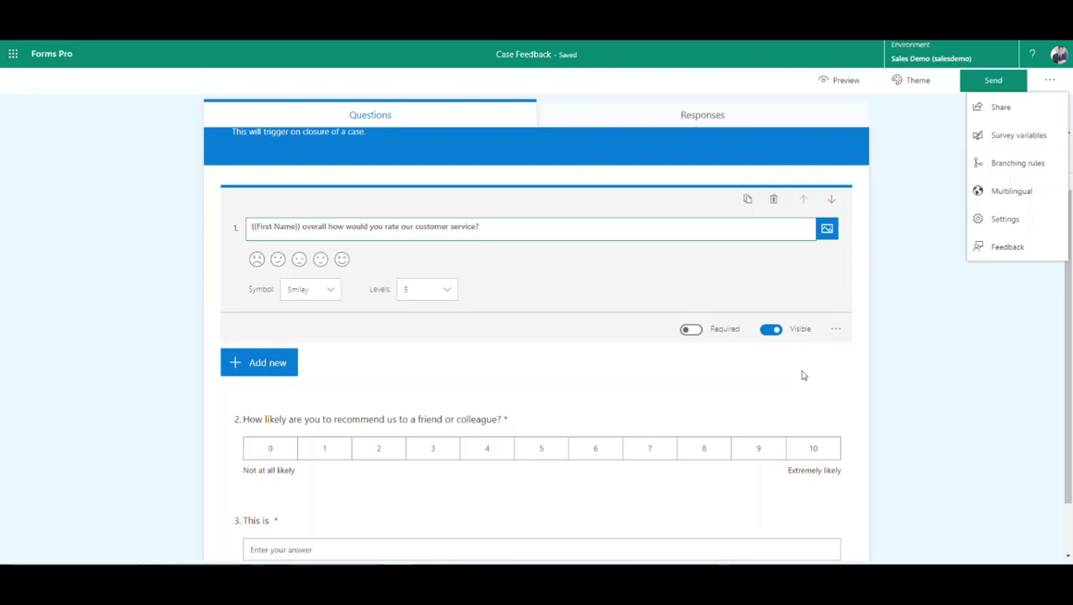
click(773, 391)
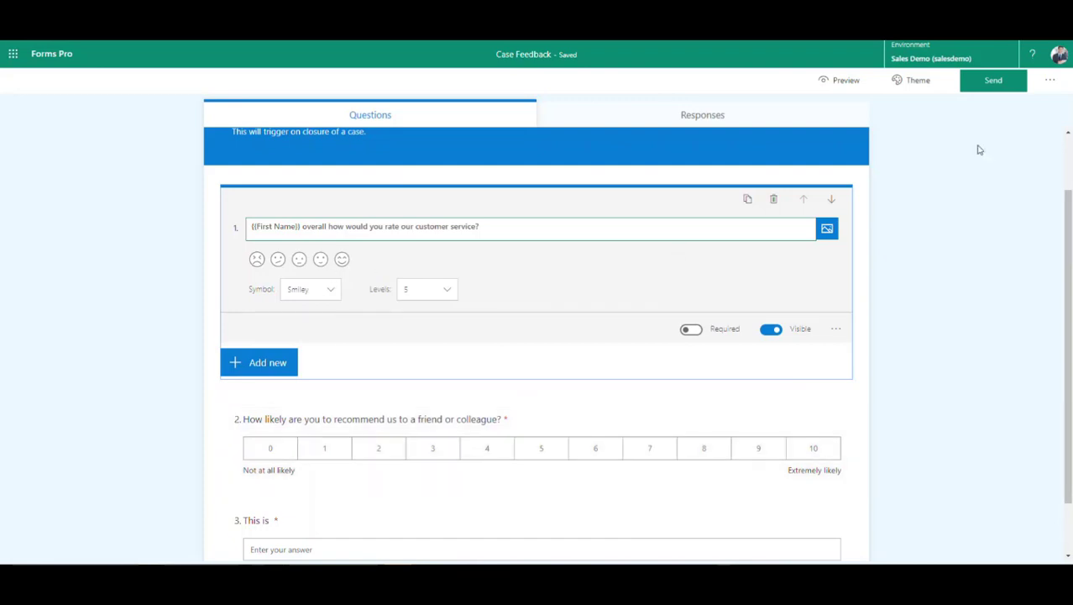
Delete question 3, "This is", from the survey.
scroll(477, 469, down, 1)
scroll(478, 468, down, 3)
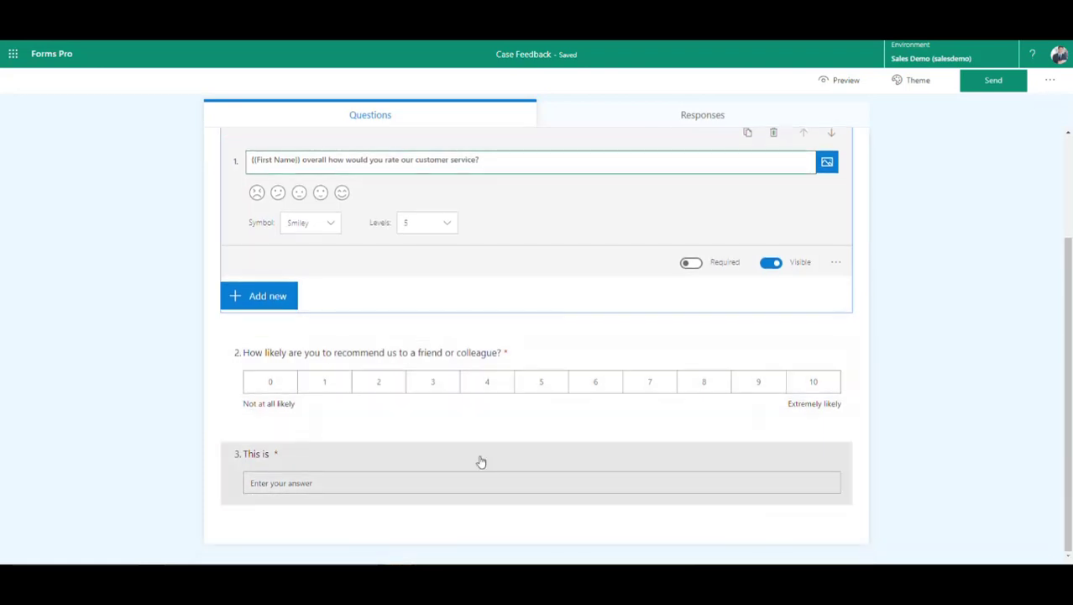
click(445, 462)
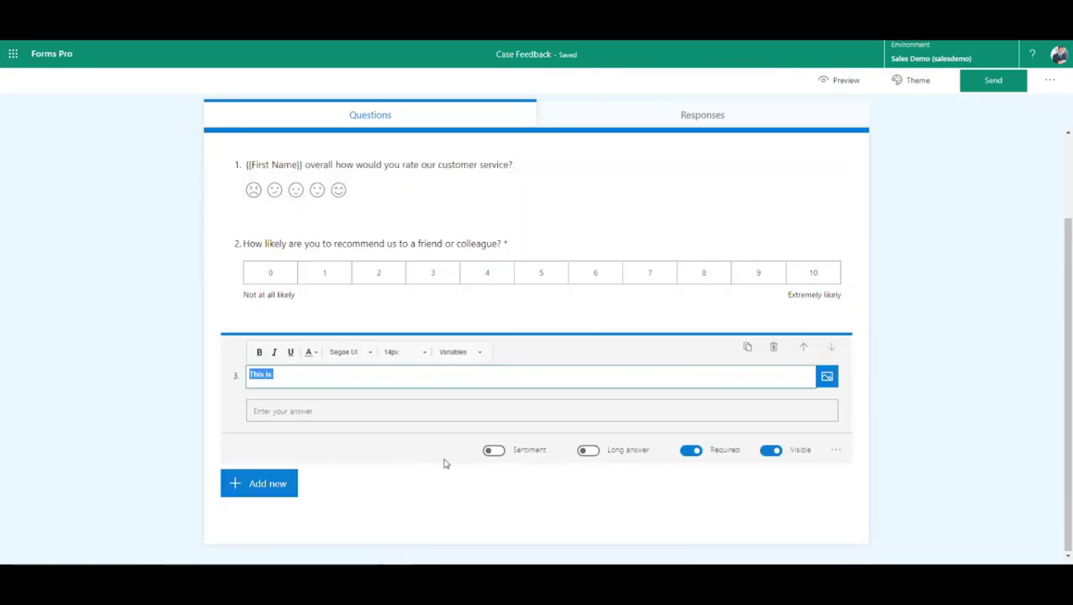
click(773, 347)
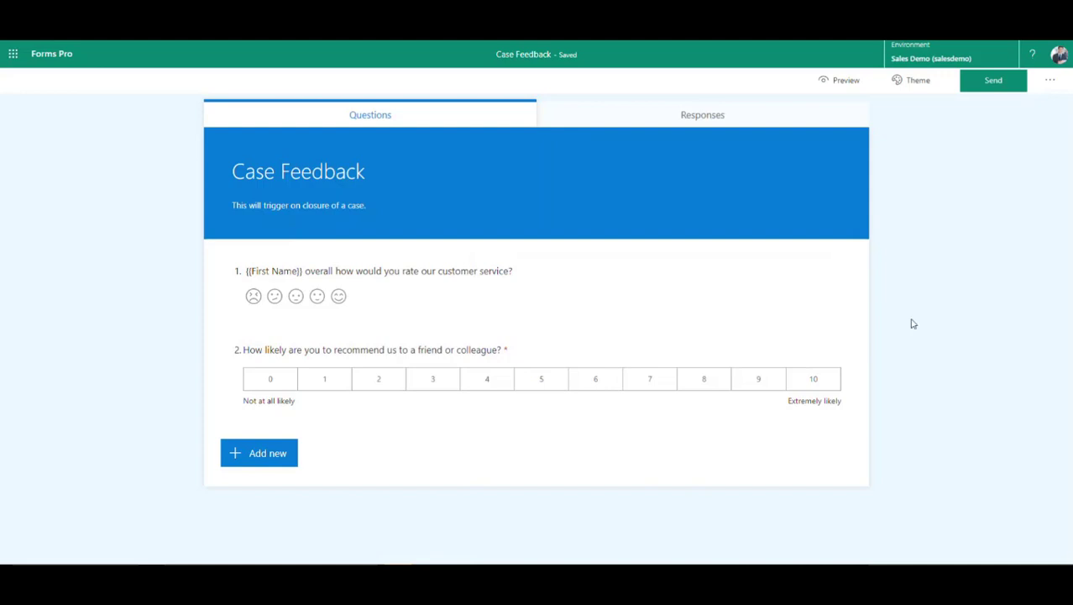
Try the green survey theme and view the theme customization options before restoring the light blue theme.
click(919, 82)
click(929, 173)
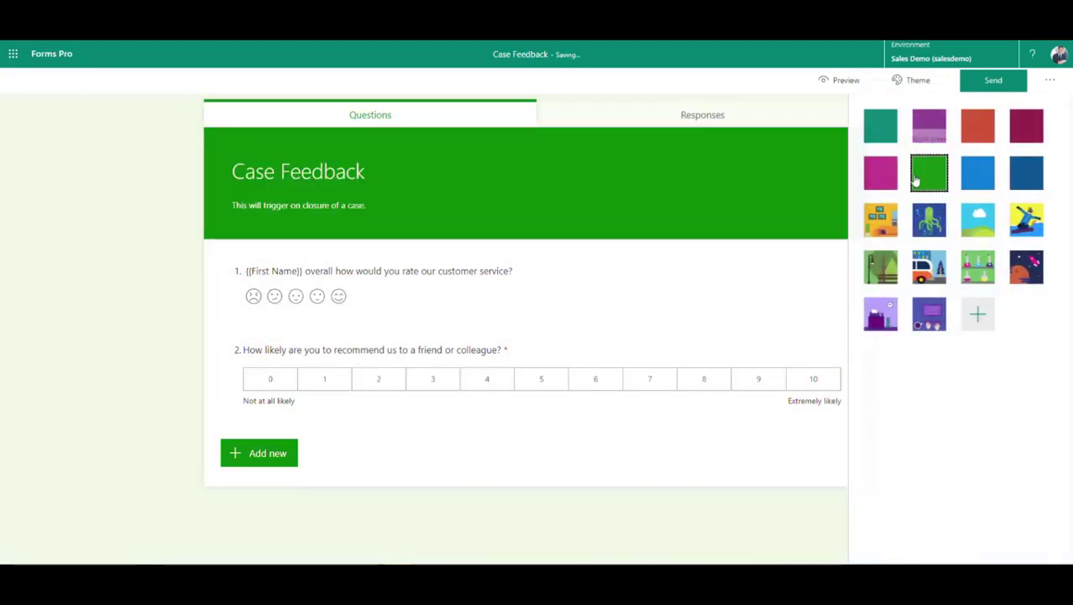
click(977, 316)
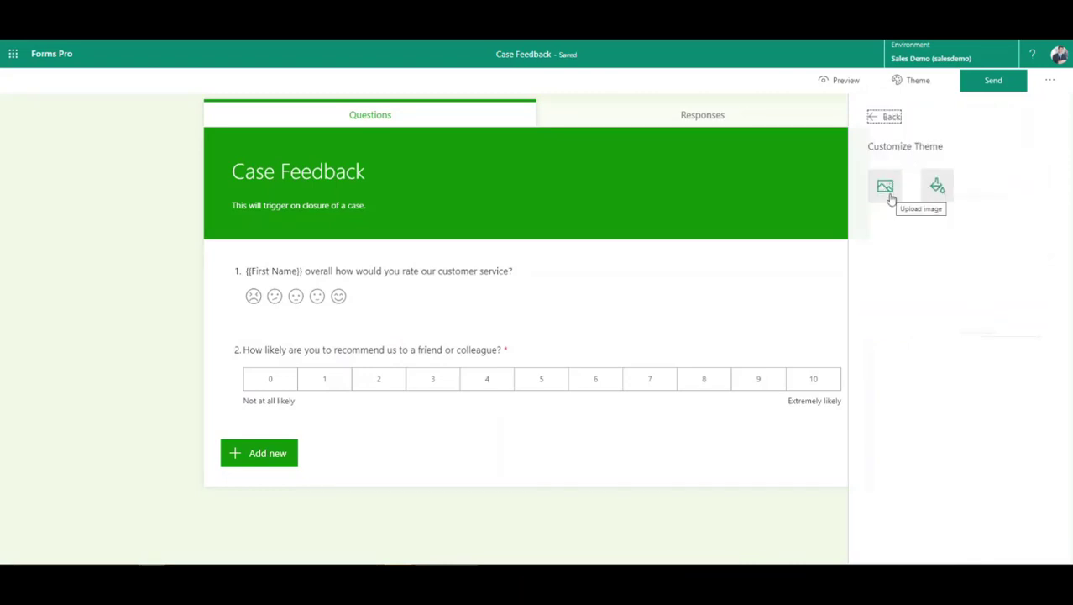
click(886, 117)
click(979, 183)
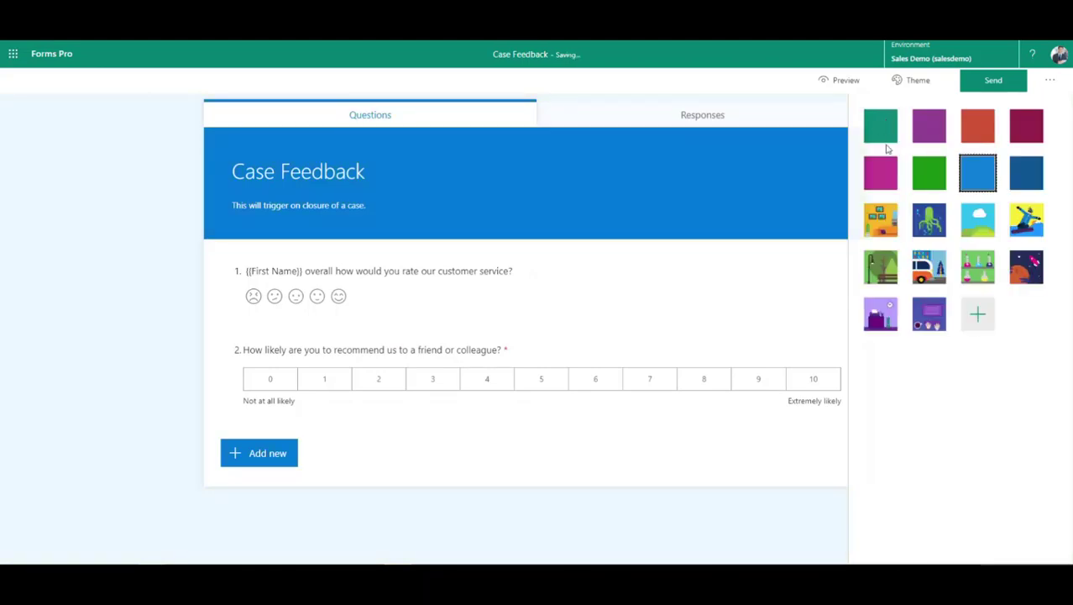
Preview the survey in the computer and mobile layouts and return to the question editor.
click(847, 81)
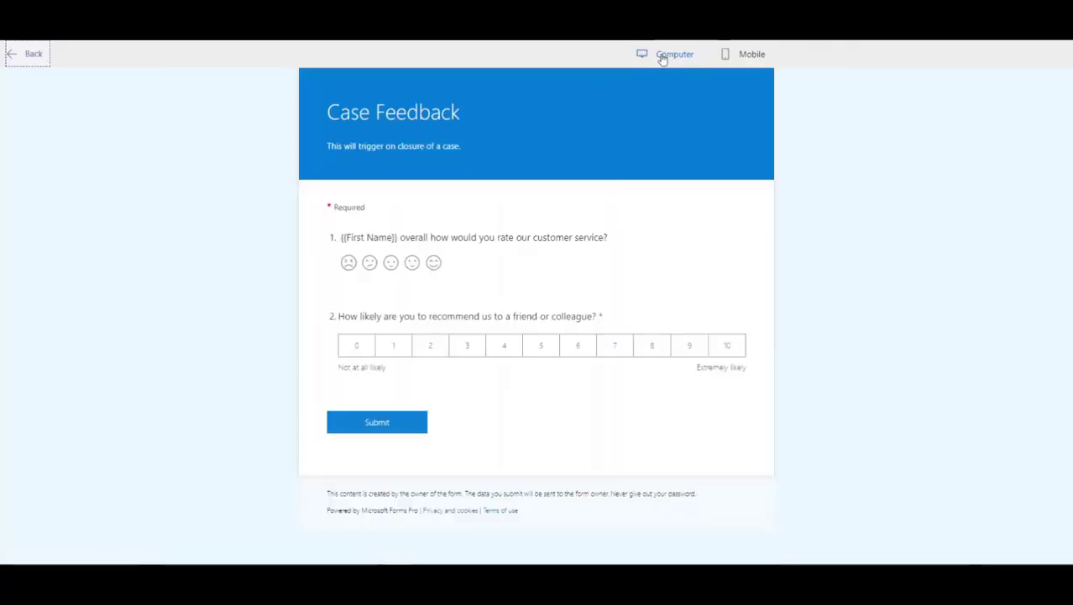
click(744, 61)
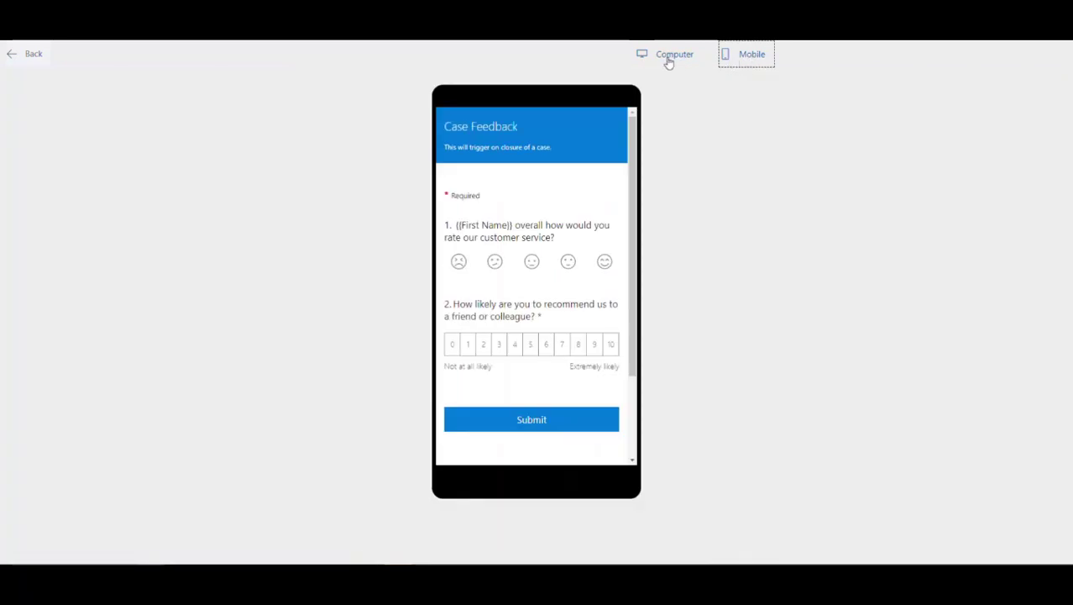
click(682, 60)
click(31, 64)
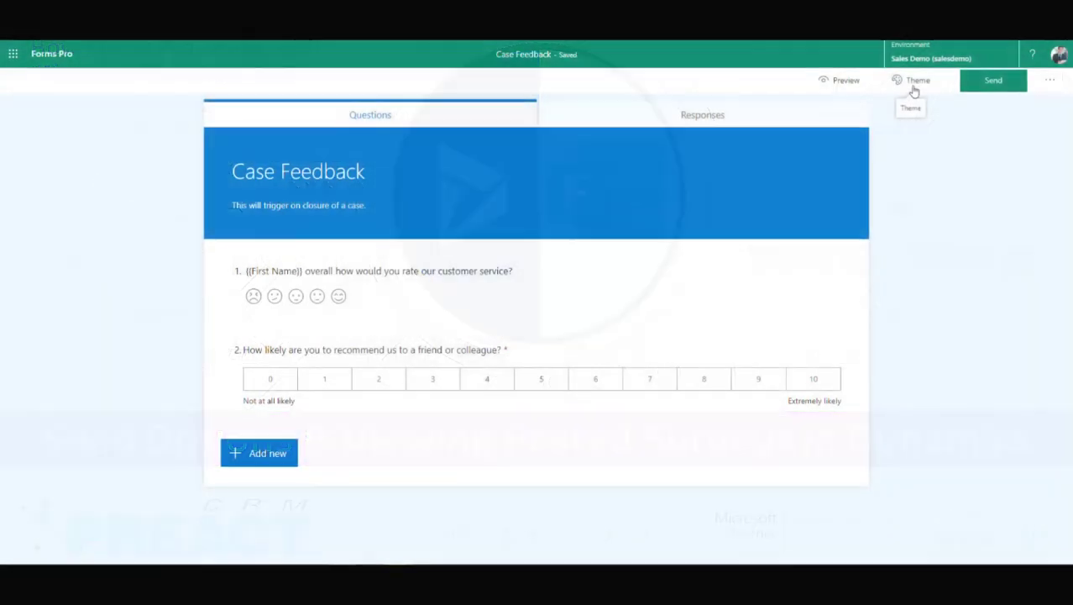
Open the survey's distribution options and review the Email, Power Automate and Embed methods.
click(991, 84)
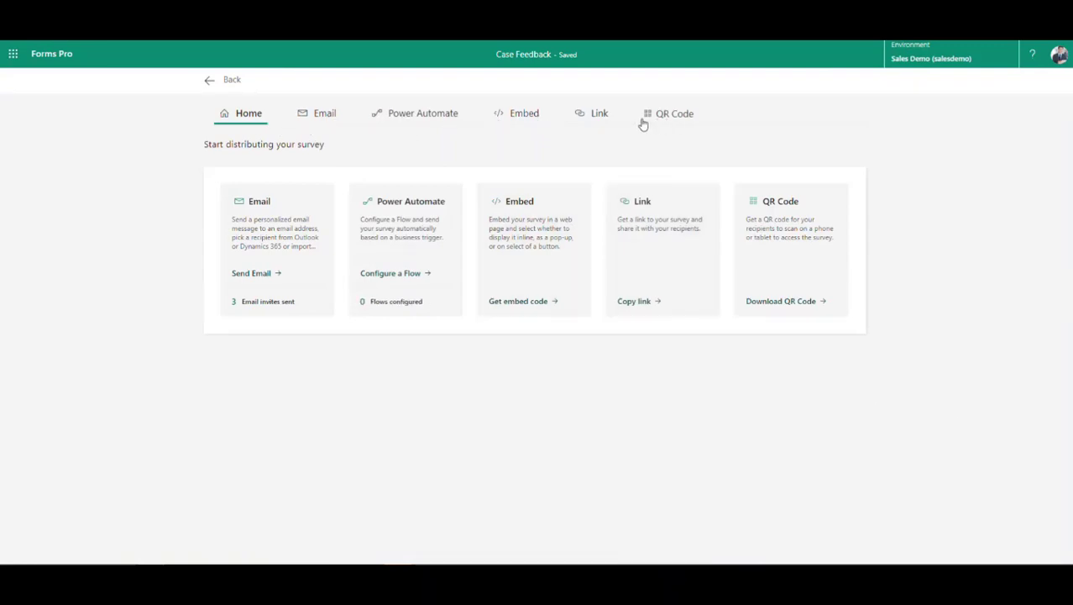
click(324, 115)
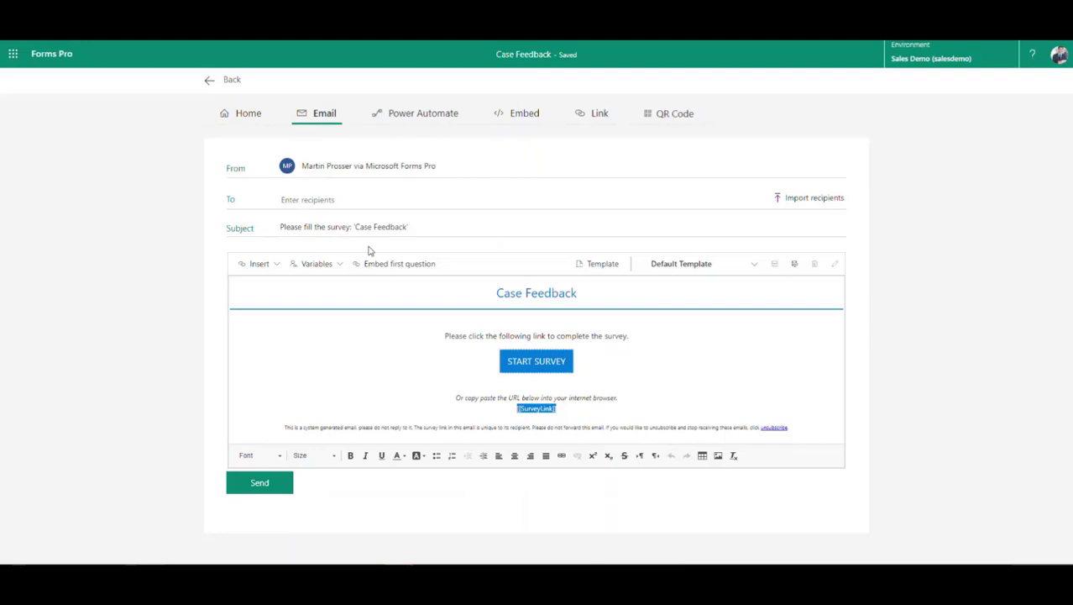
click(420, 116)
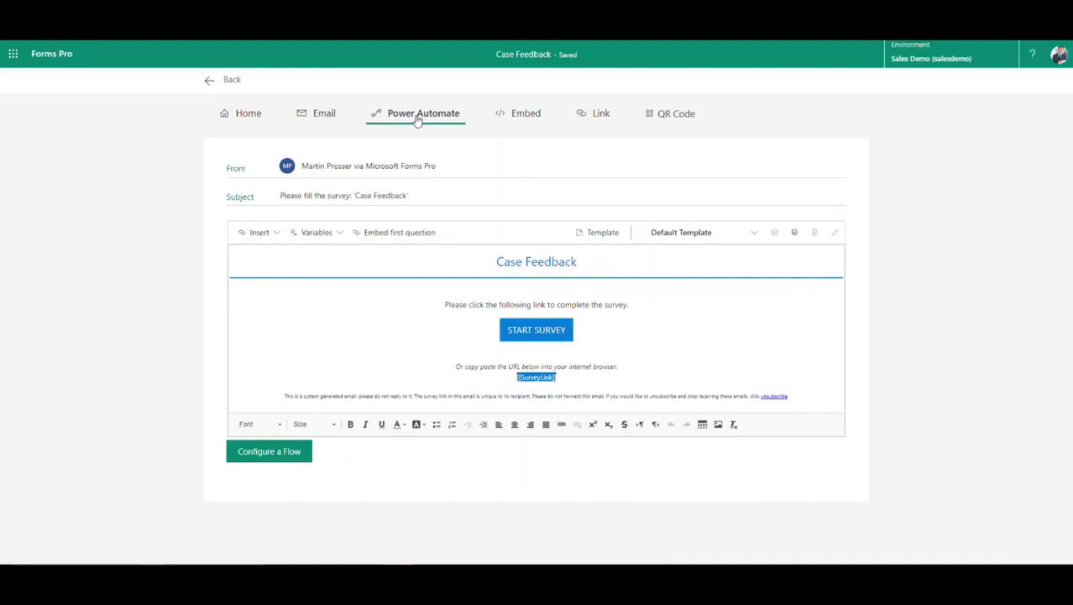
click(525, 118)
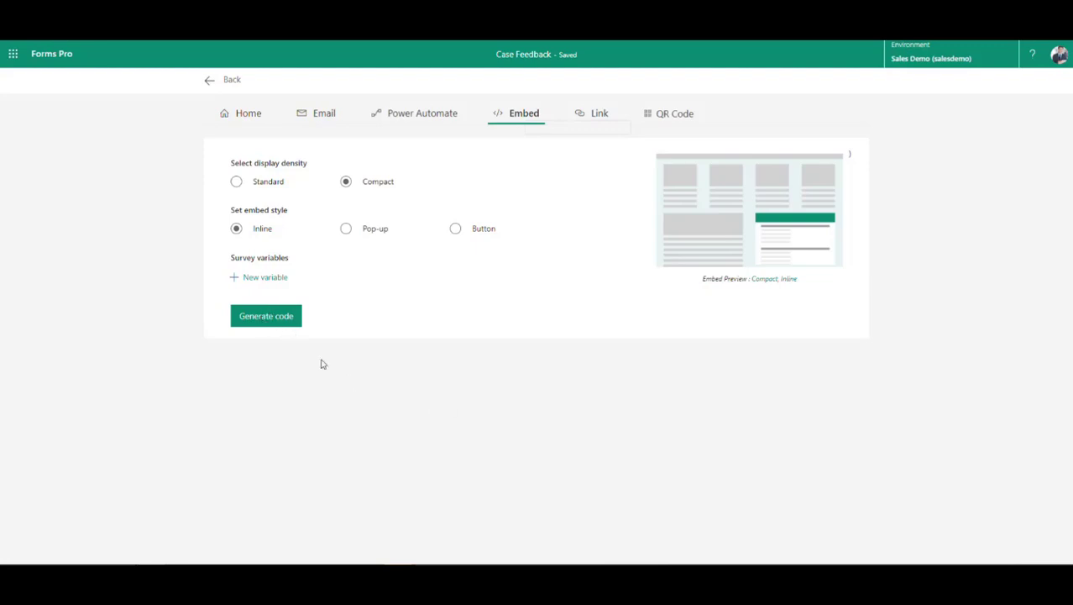
Copy the non-personalized survey link and view the survey's QR code.
click(598, 118)
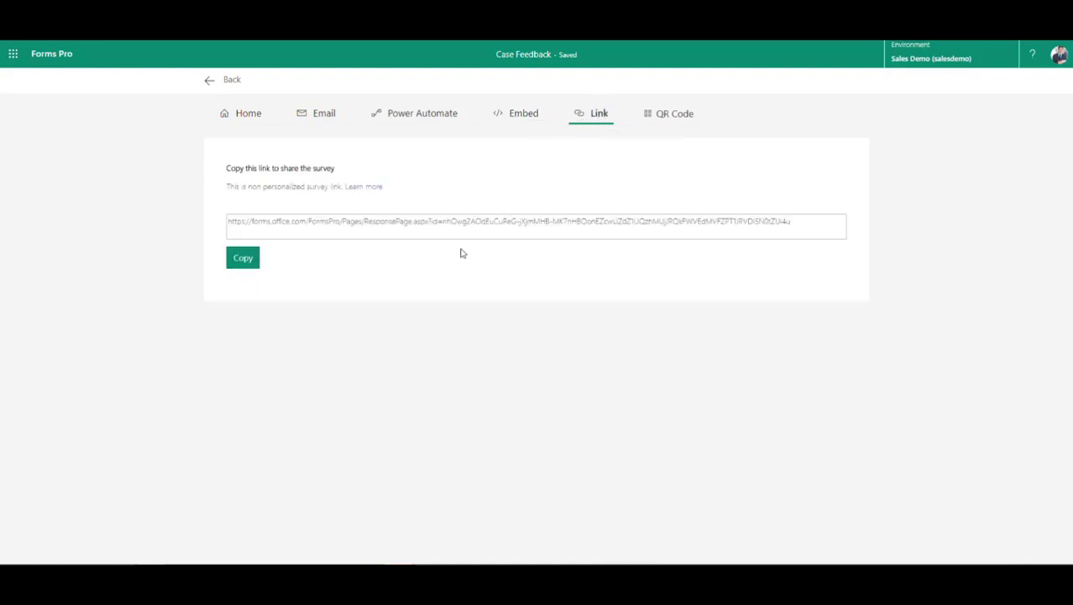
click(811, 222)
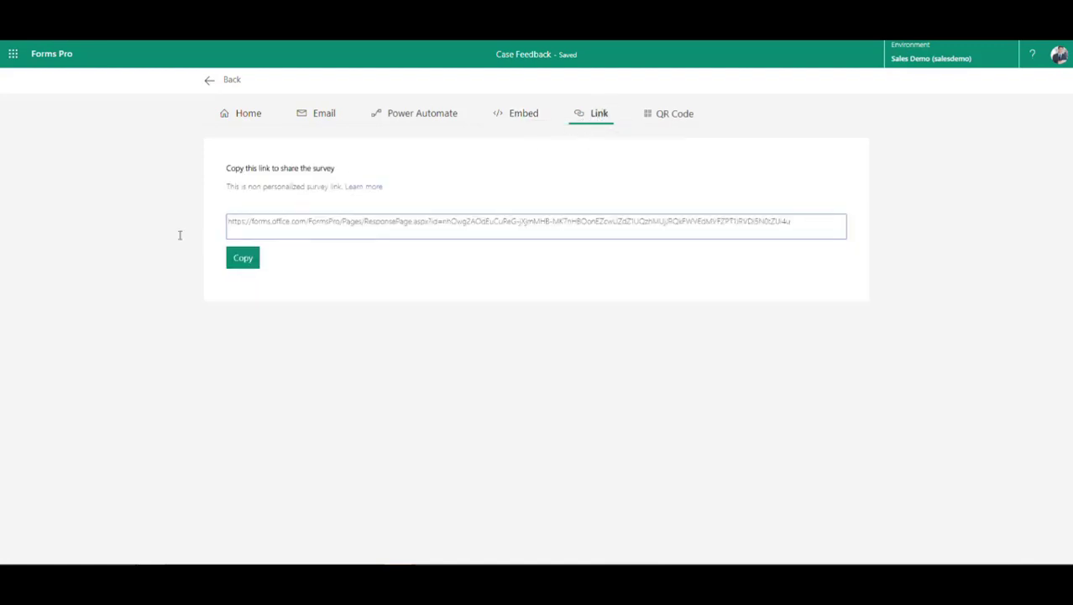
click(248, 261)
click(468, 195)
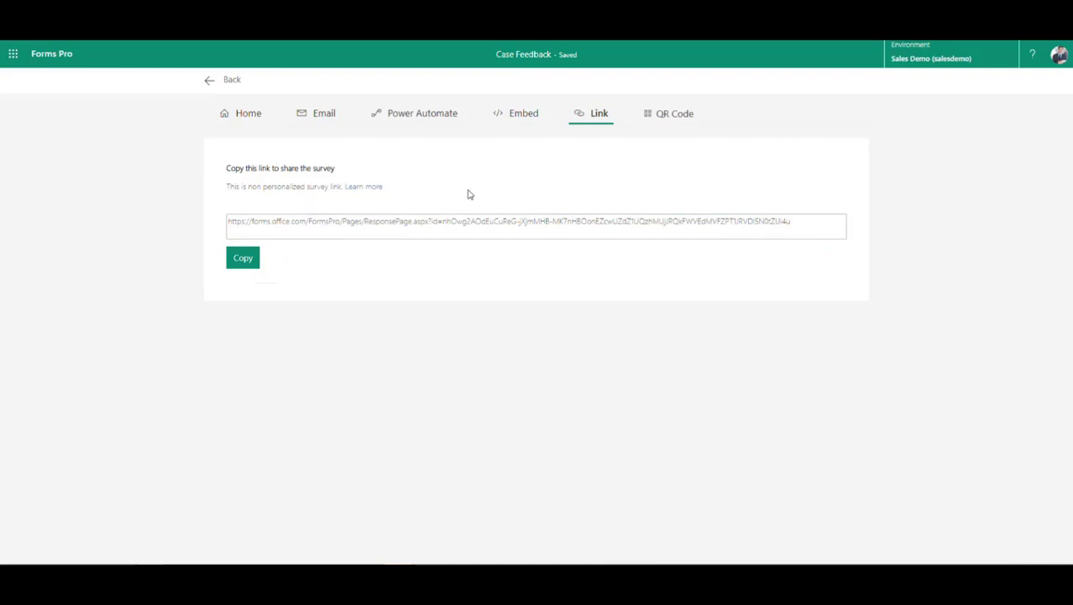
click(674, 115)
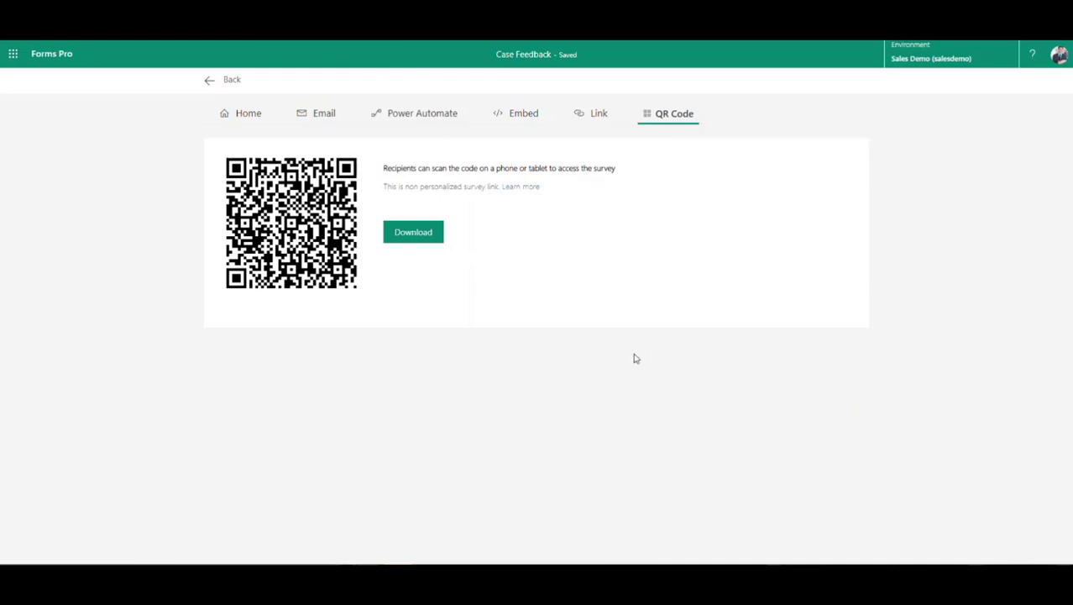
Open the survey's email invitation and examine the message text of the default template.
click(315, 116)
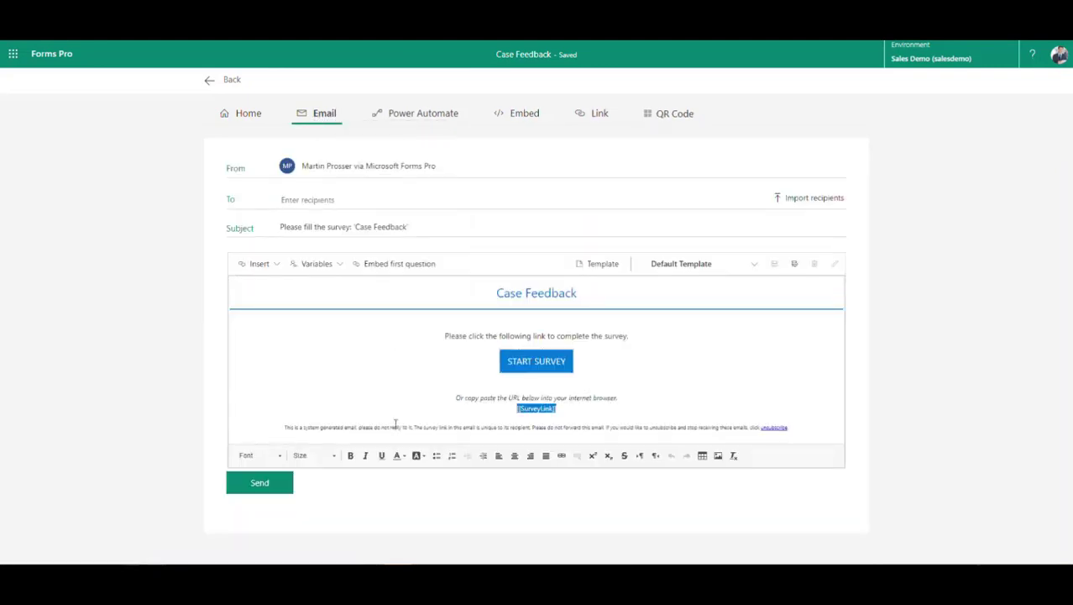
drag(428, 325, 805, 431)
drag(694, 400, 696, 387)
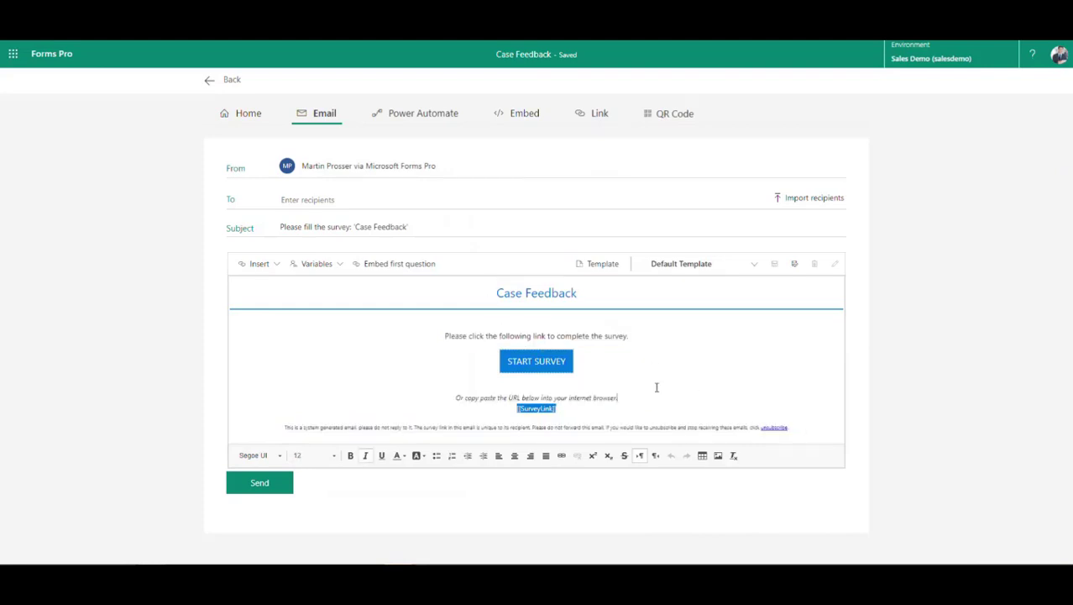
Try adding "Dear" to the Case Feedback heading line of the email message and remove it again.
click(481, 295)
text(Dear)
key(BackSpace)
key(BackSpace)
key(BackSpace)
key(BackSpace)
key(BackSpace)
Apply the Service Feedback Message template to the survey email.
click(748, 269)
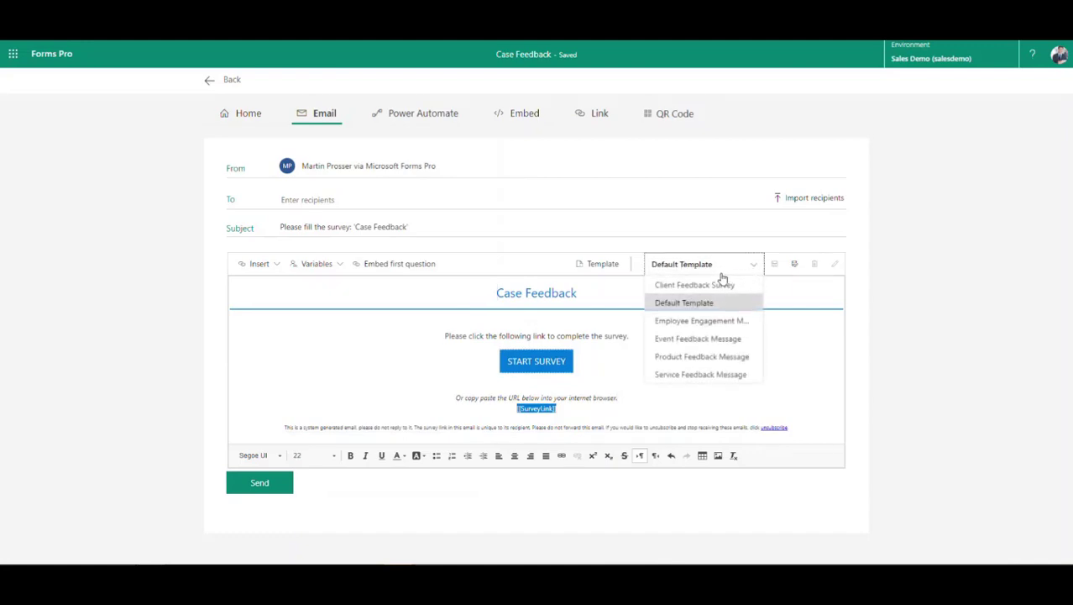
click(693, 375)
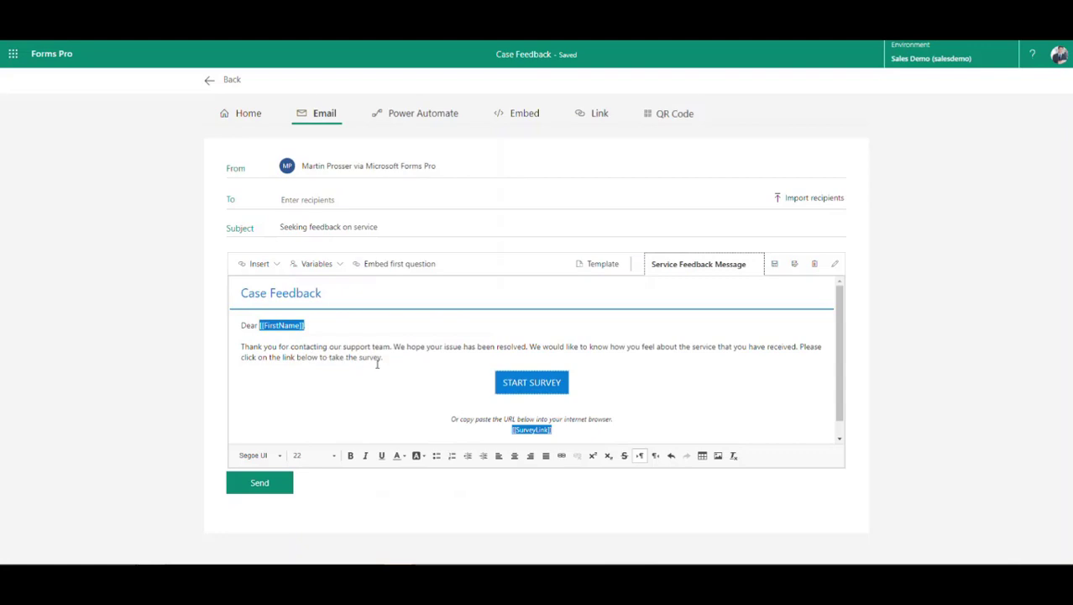
Examine the Service Feedback Message text, its font size choices and the survey and unsubscribe links that can be inserted.
drag(385, 364, 241, 324)
click(335, 456)
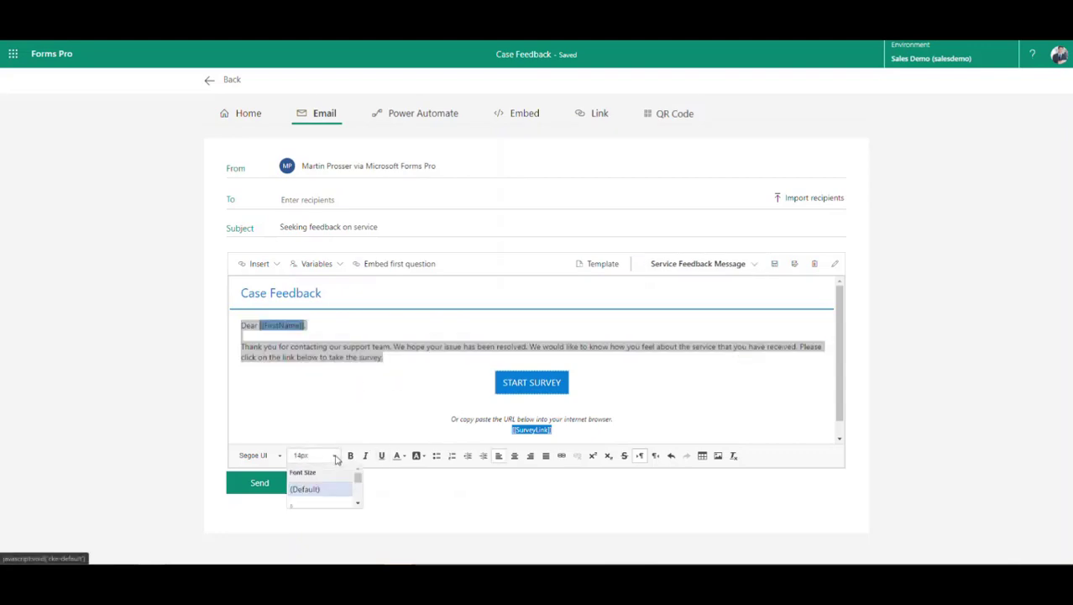
click(451, 419)
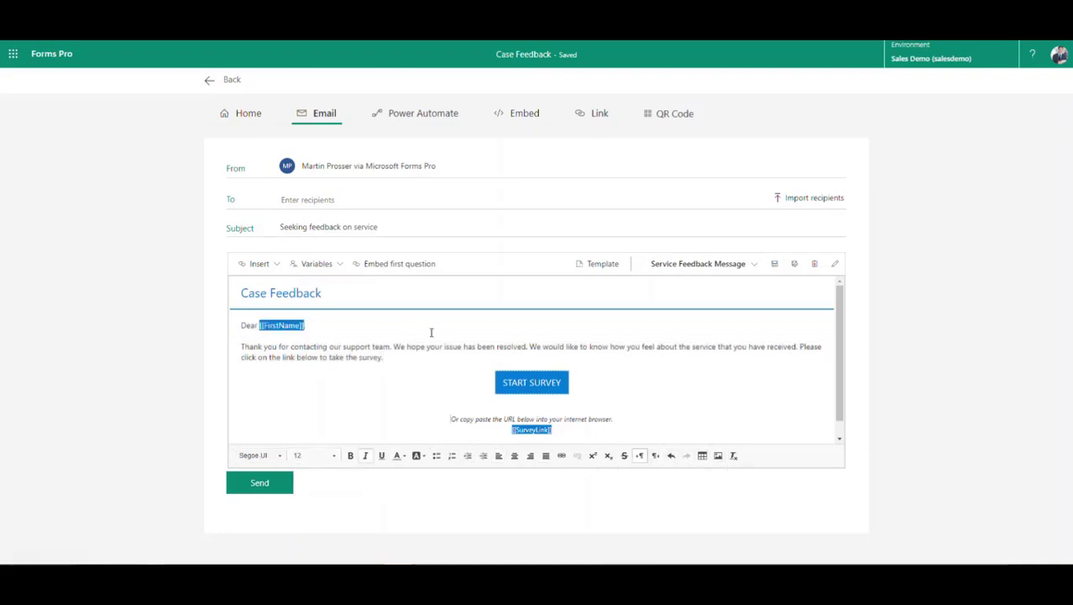
click(382, 392)
key(ctrl+v)
click(257, 263)
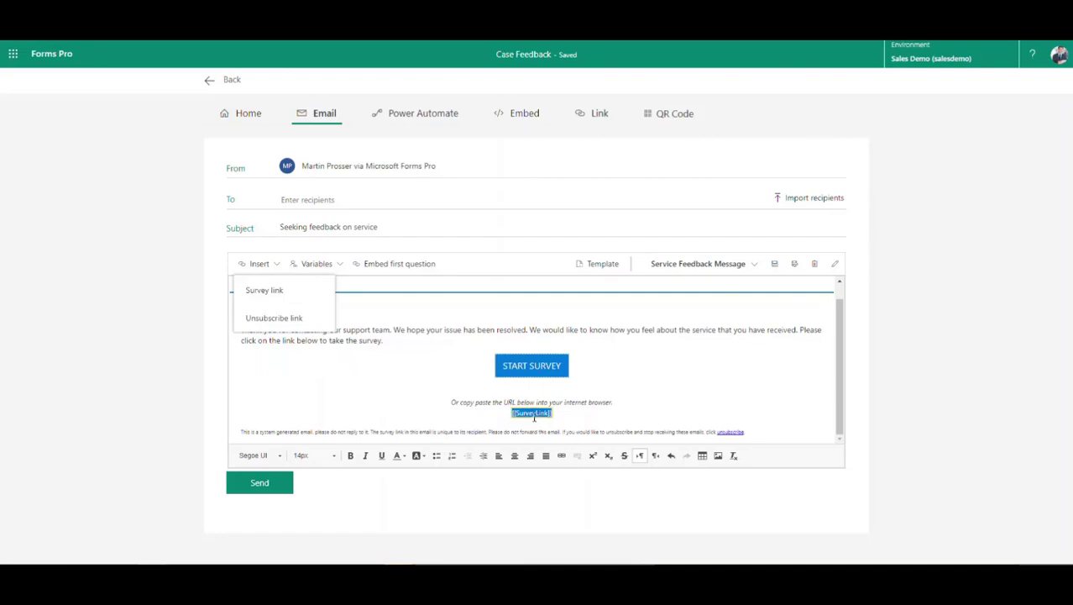
mouse_move(528, 418)
click(688, 403)
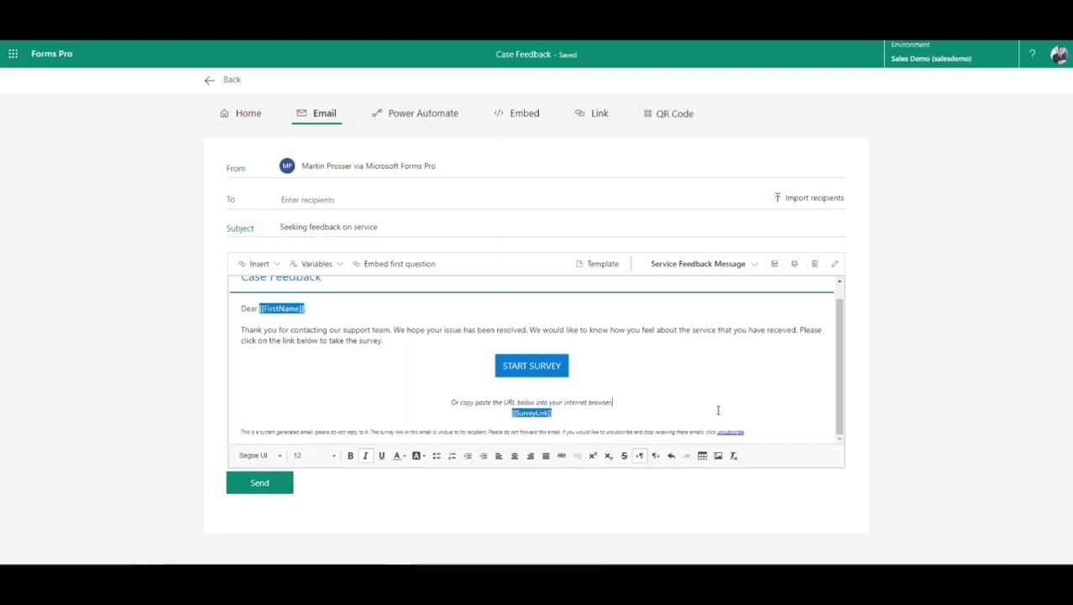
key(Home)
Try adding the Last Name variable after the first name in the email greeting and remove it again.
scroll(401, 386, up, 1)
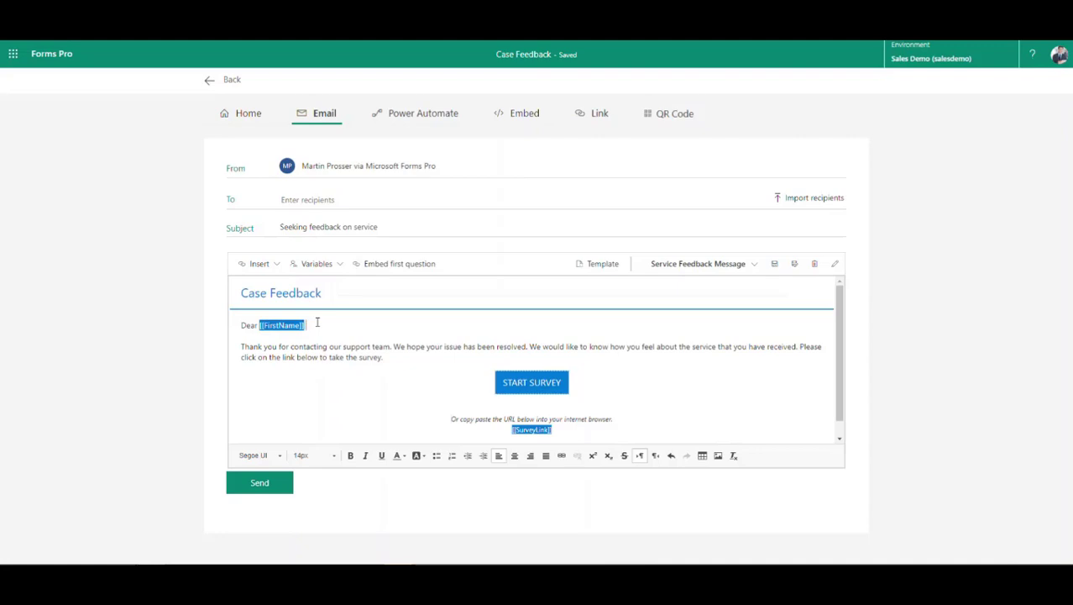
click(338, 265)
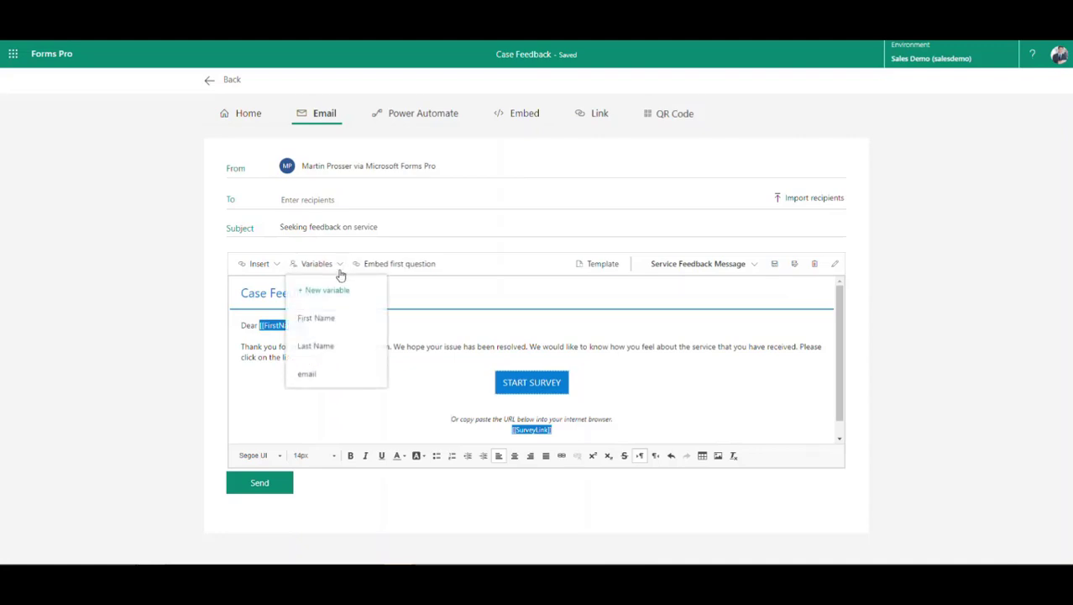
click(313, 348)
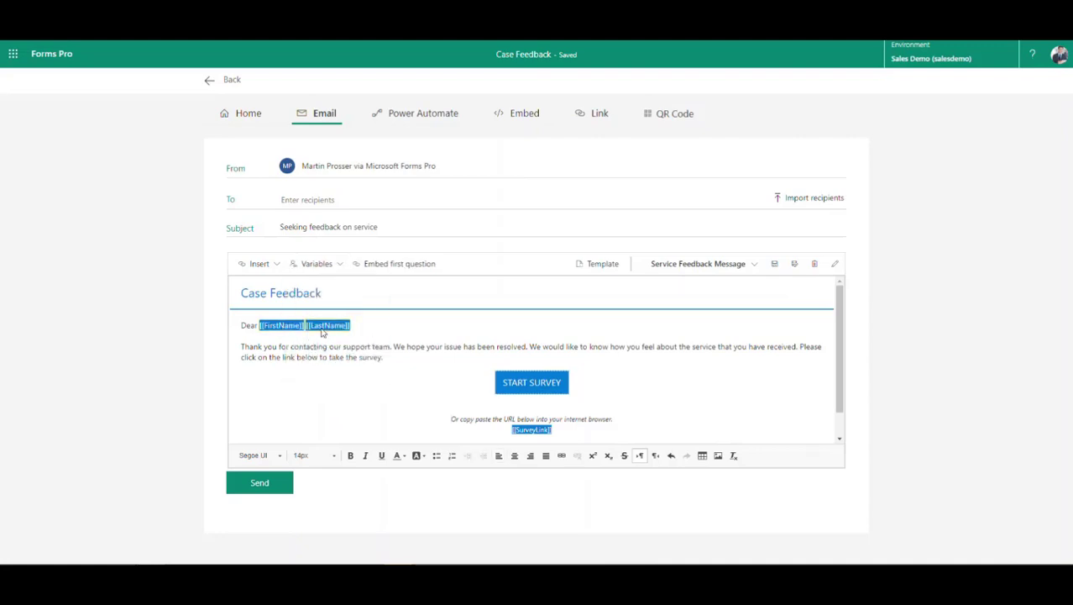
click(333, 329)
key(BackSpace)
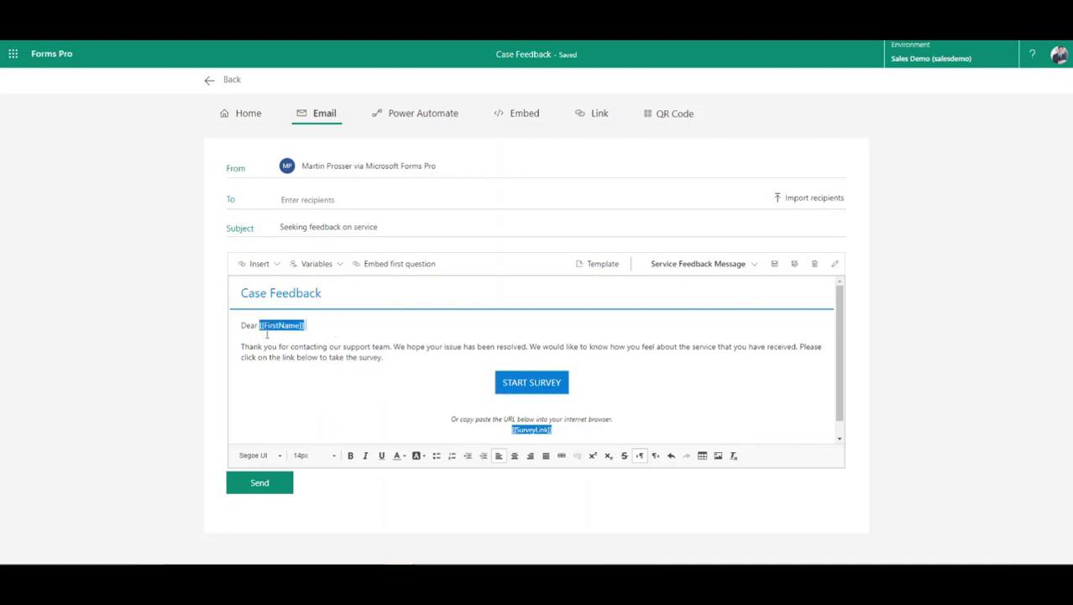
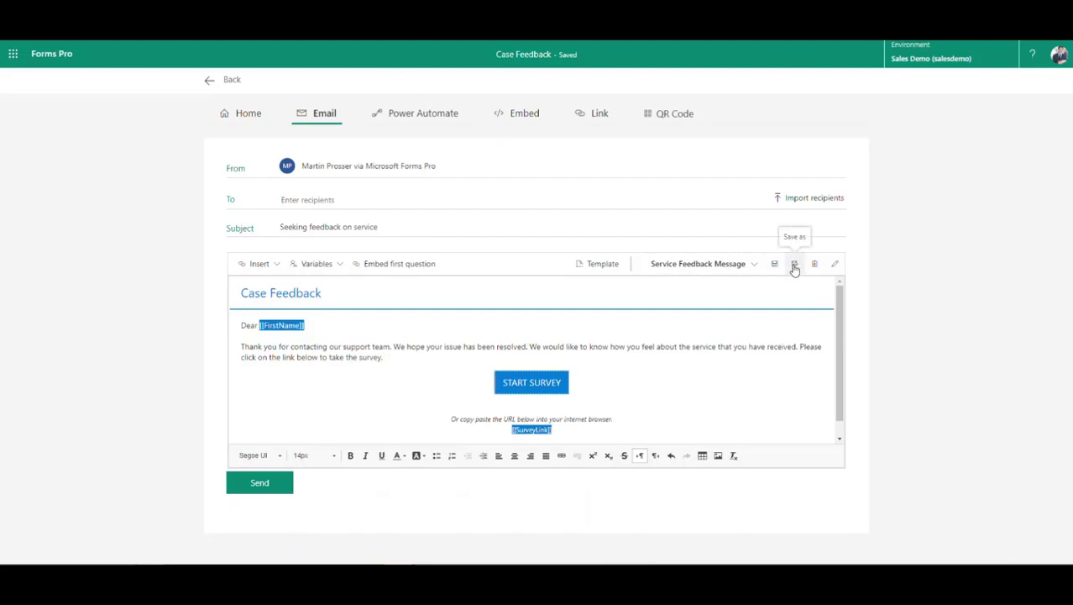
View the list of available email message templates while keeping Service Feedback Message.
click(646, 298)
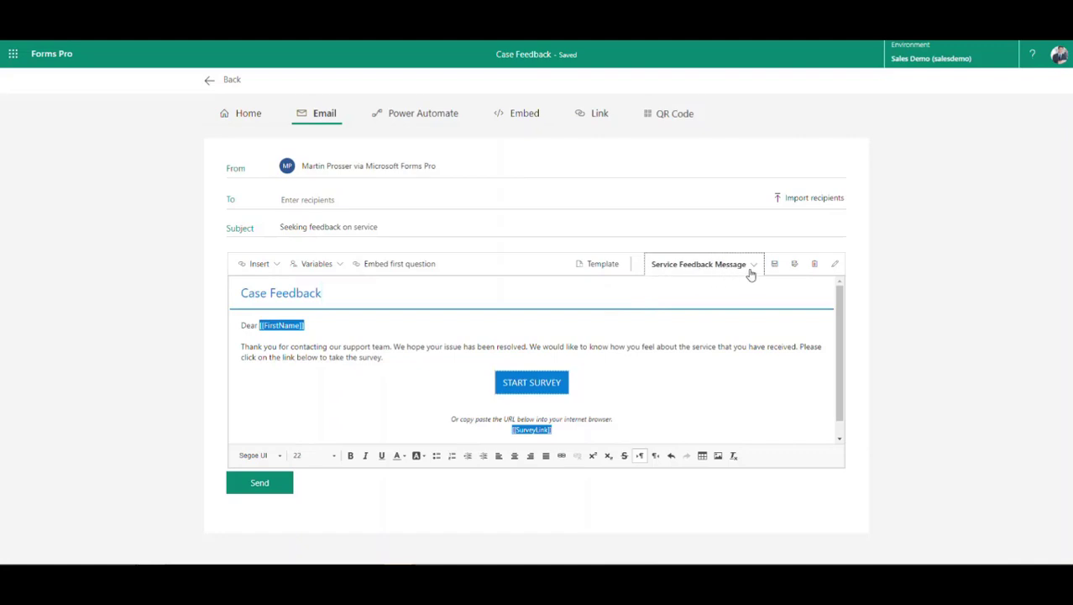
click(752, 268)
click(617, 296)
Try adding an individual contact and the Top Clients contact list as email recipients, and remove the individual contact.
click(283, 199)
text(ma)
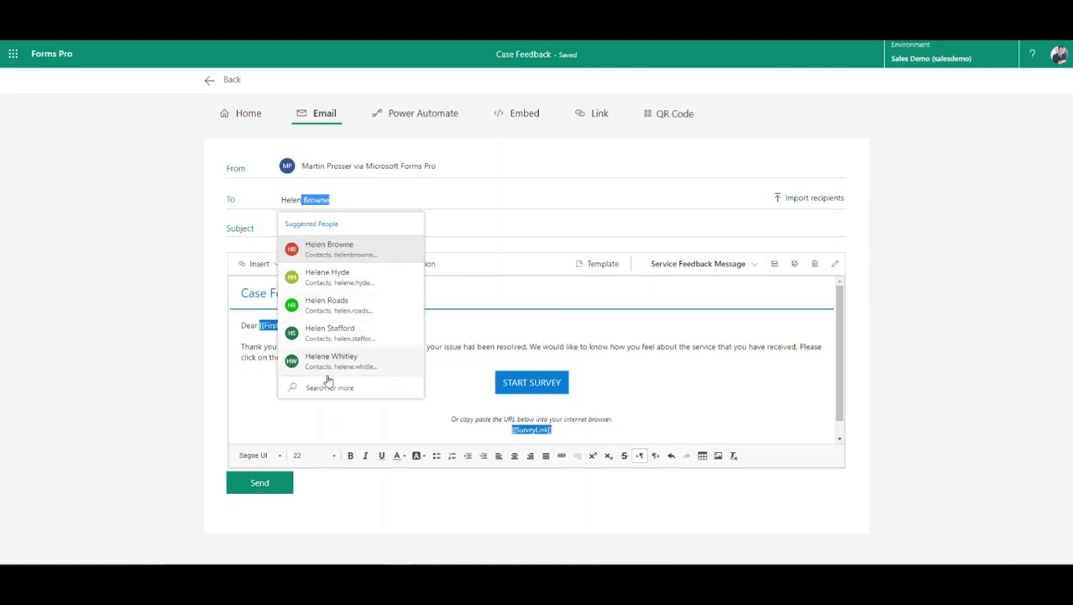
click(319, 249)
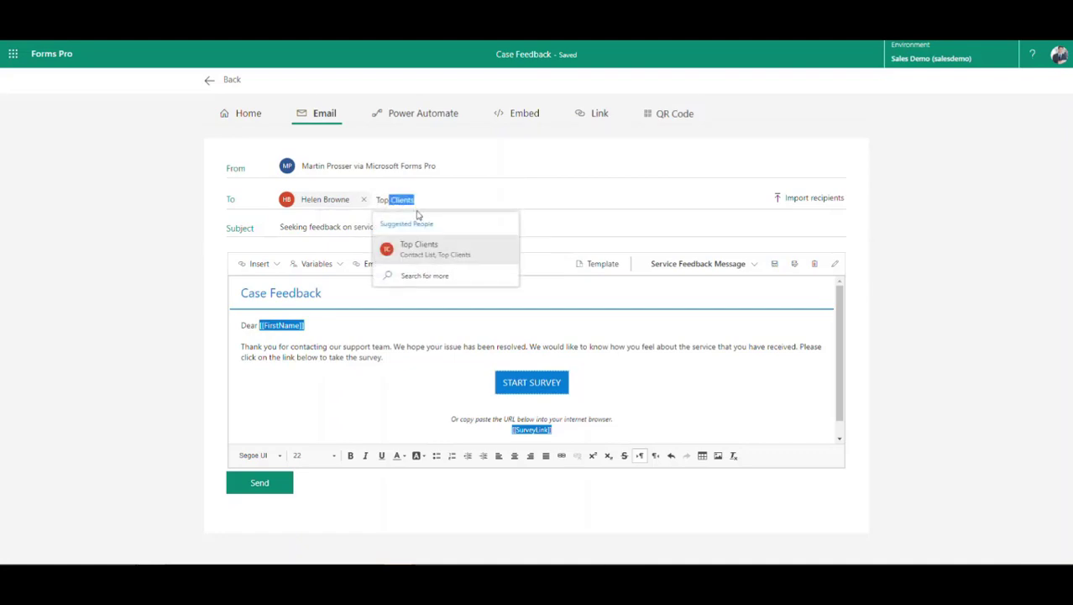
click(416, 253)
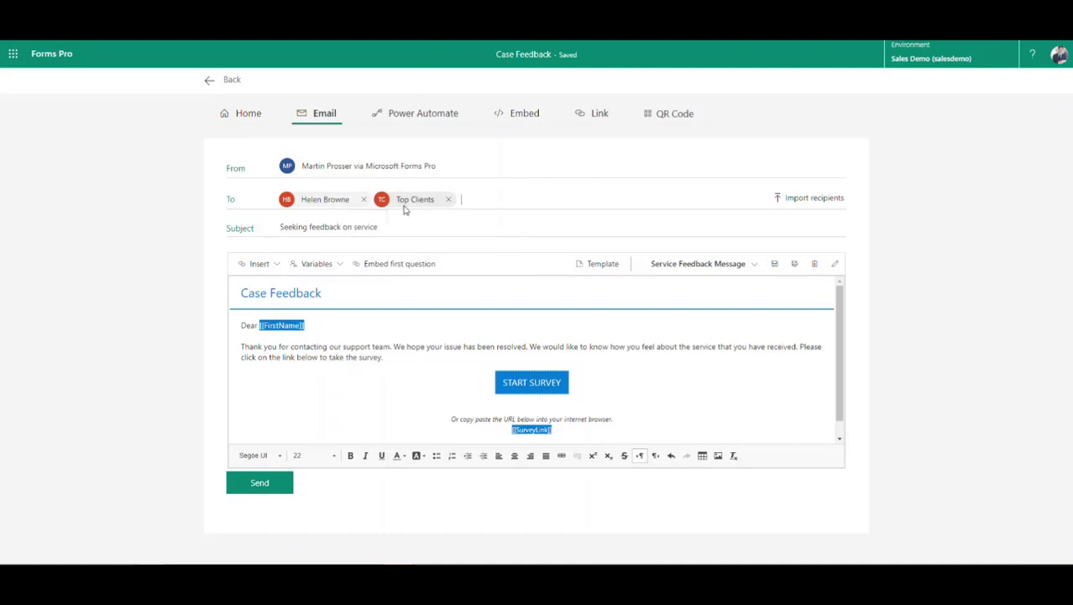
click(364, 199)
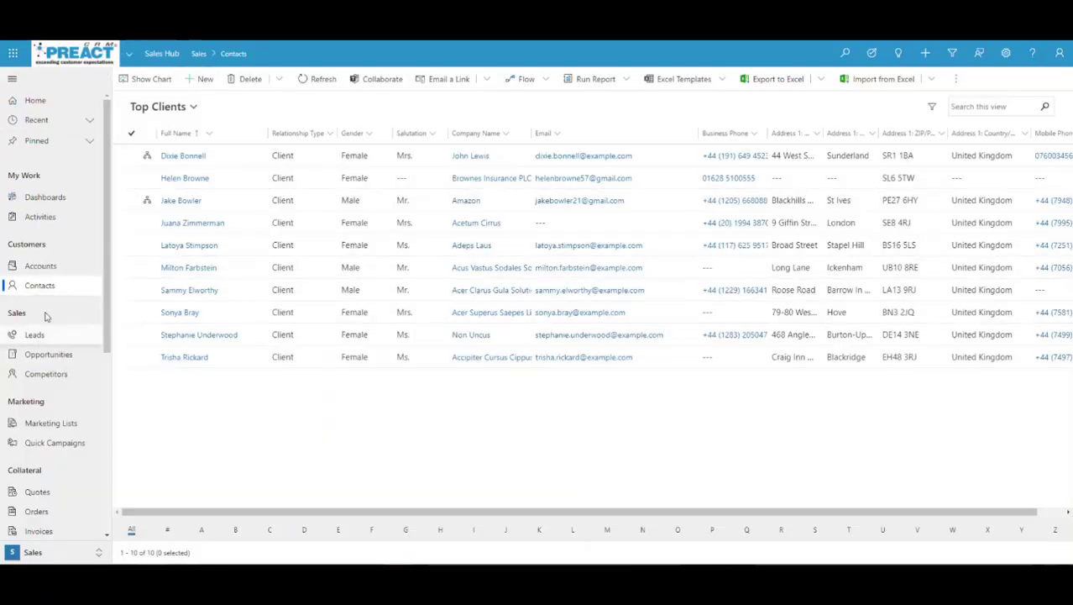
In the Dynamics 365 Sales Hub contacts, look through the available views and choose Top Clients.
click(195, 107)
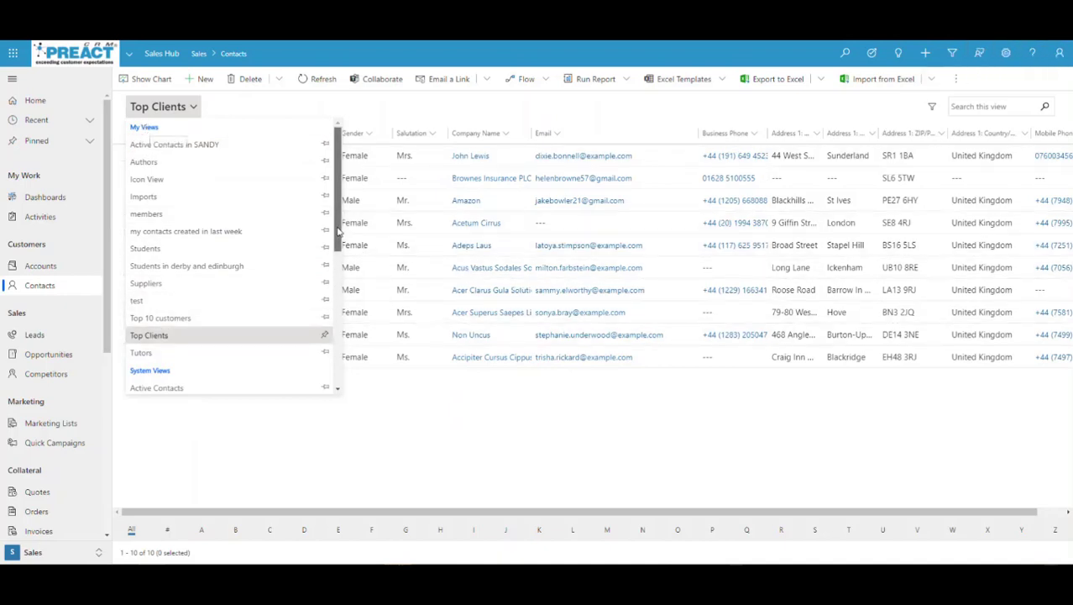
scroll(340, 289, down, 3)
scroll(339, 288, up, 3)
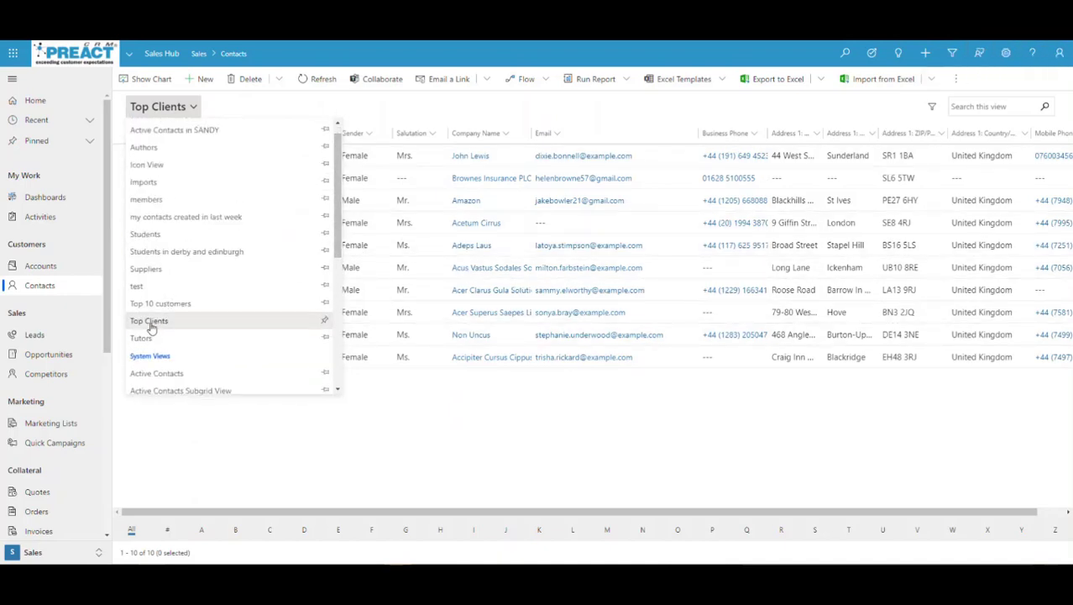
click(151, 322)
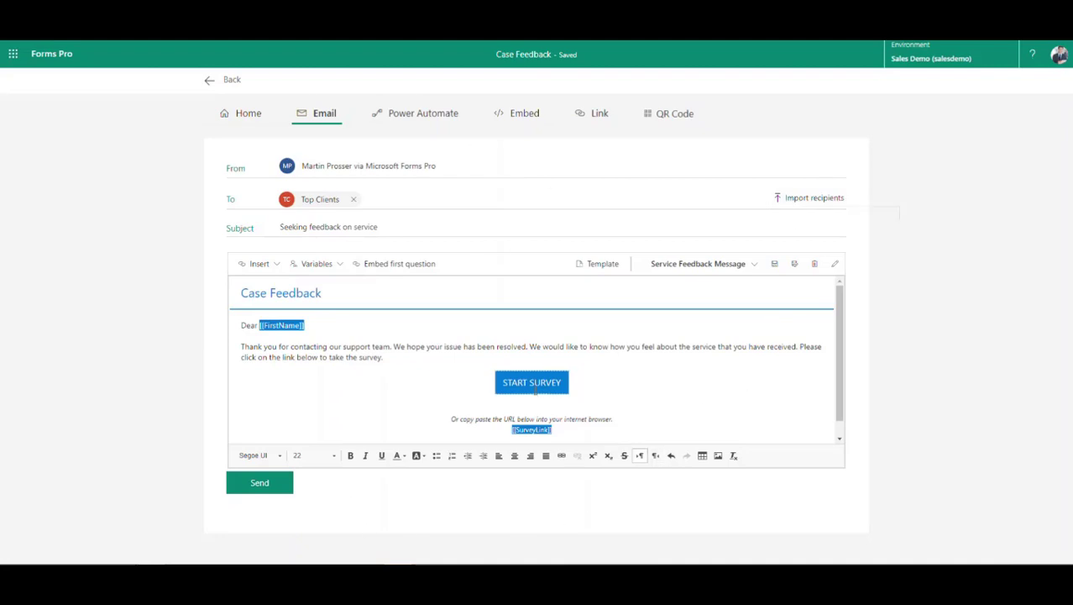
Replace the Top Clients recipient in the Forms Pro email with an individual contact and send it without saving the message as a template.
click(354, 201)
text(hele)
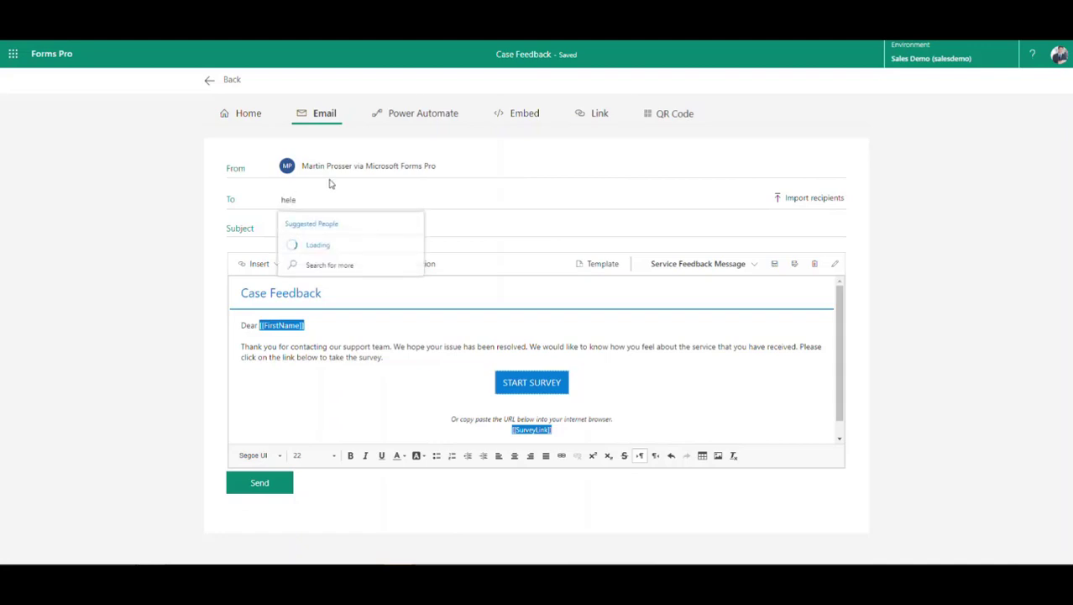
click(328, 245)
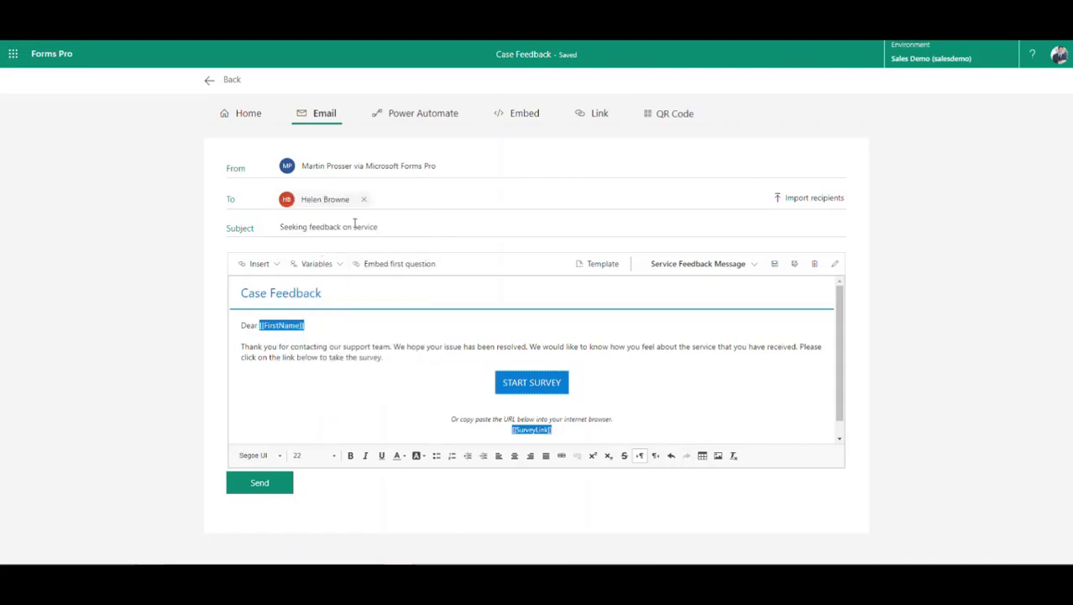
click(267, 486)
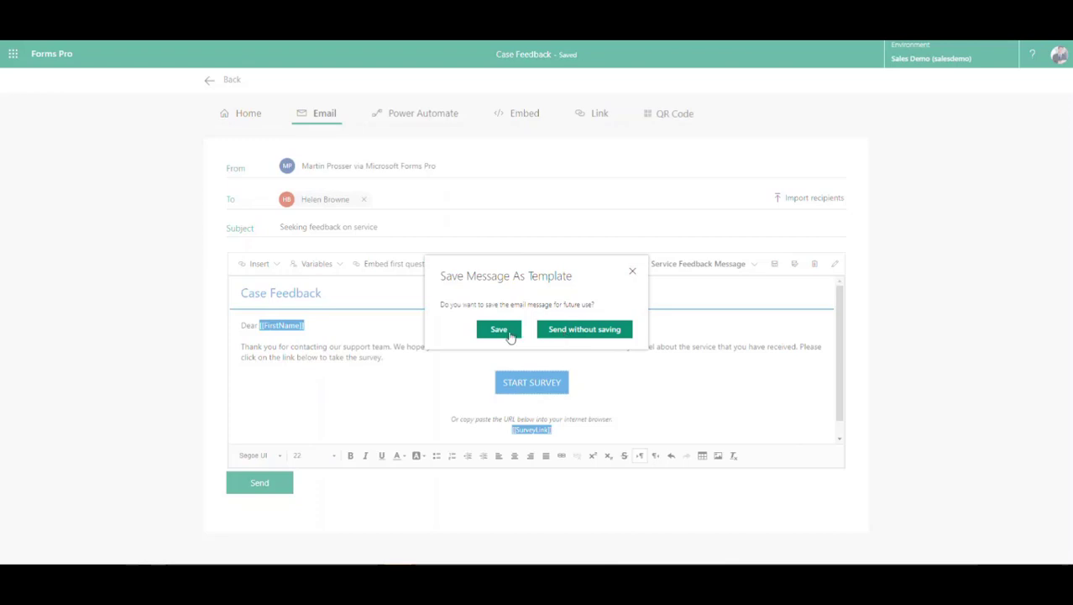
click(593, 333)
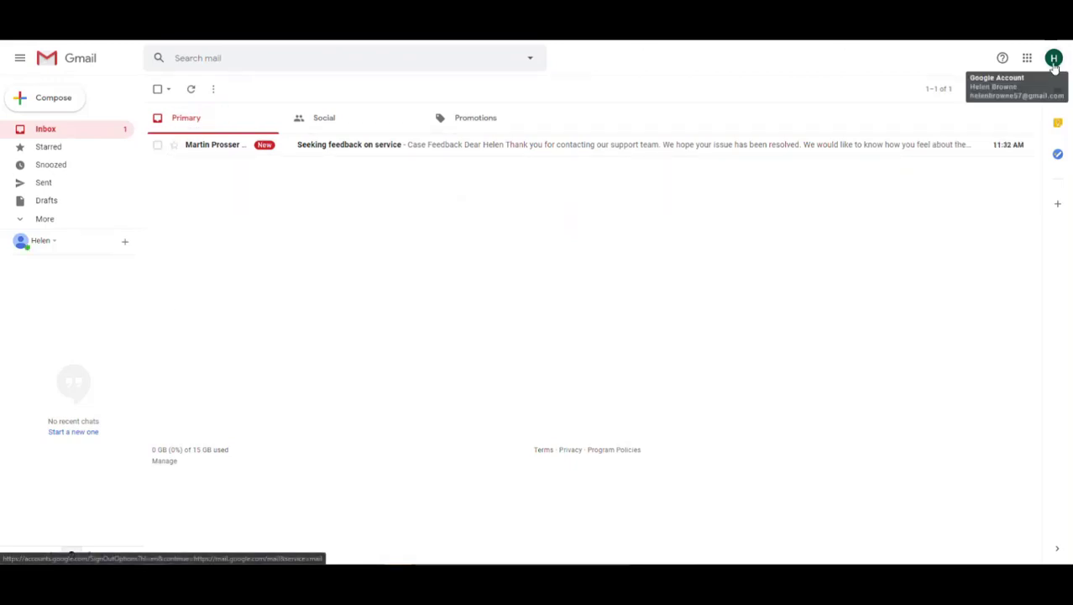
In the recipient's Gmail inbox, open the "Seeking feedback on service" email, check its personalised greeting and start the survey.
click(320, 146)
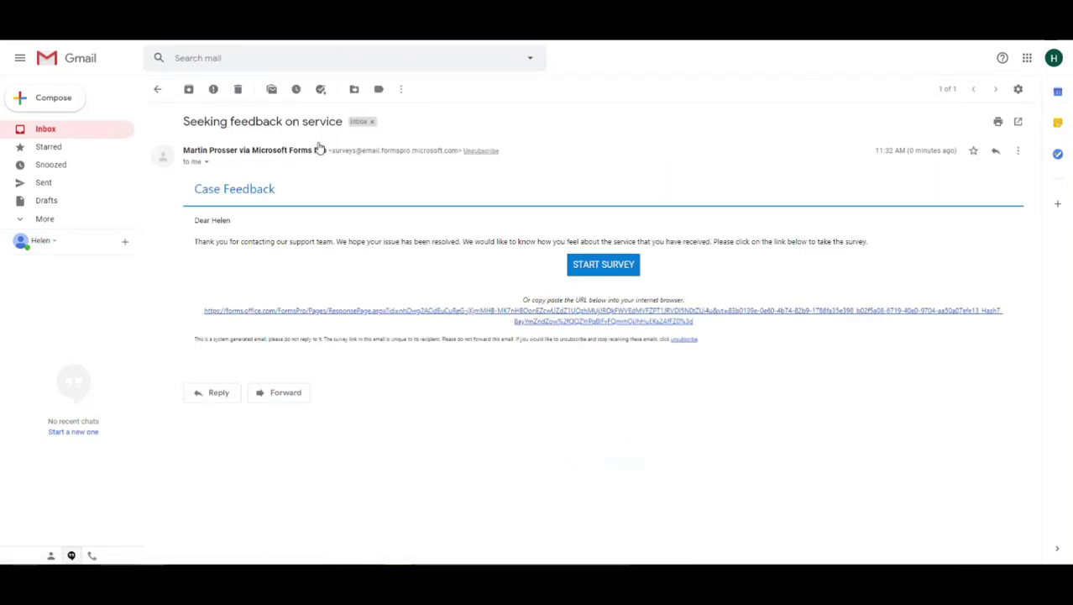
double_click(221, 220)
click(248, 225)
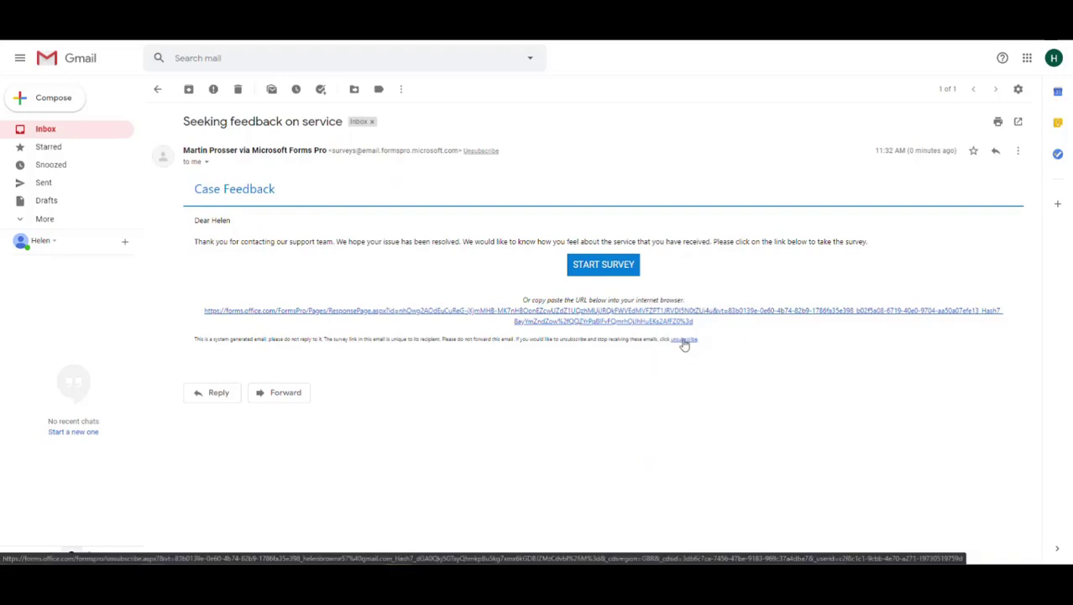
click(597, 267)
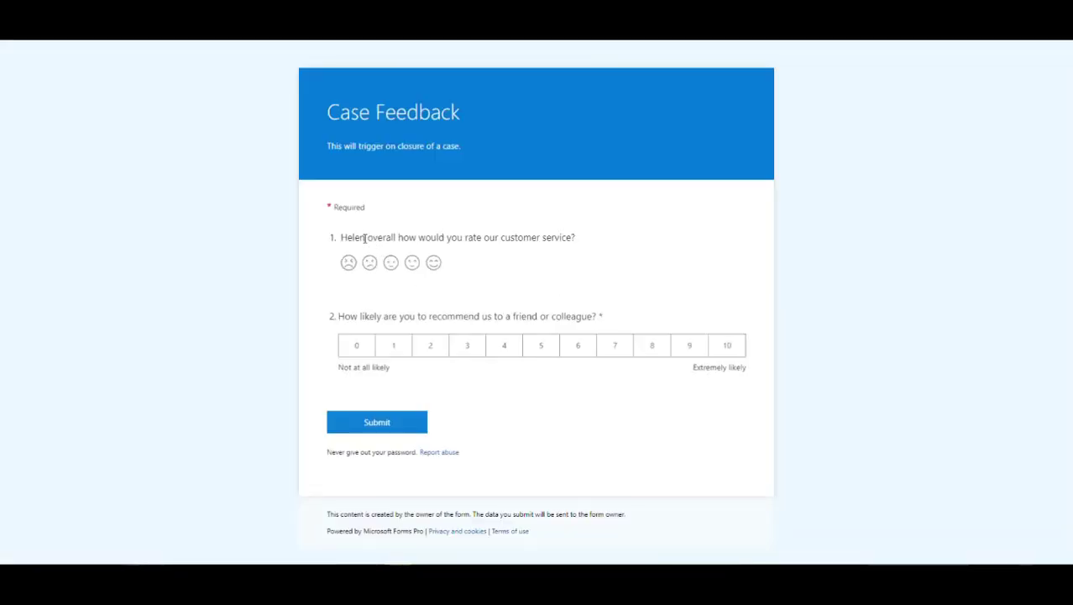
Answer the Case Feedback survey with Highly satisfied for customer service and 9 for likelihood to recommend, and submit it.
drag(364, 238, 344, 239)
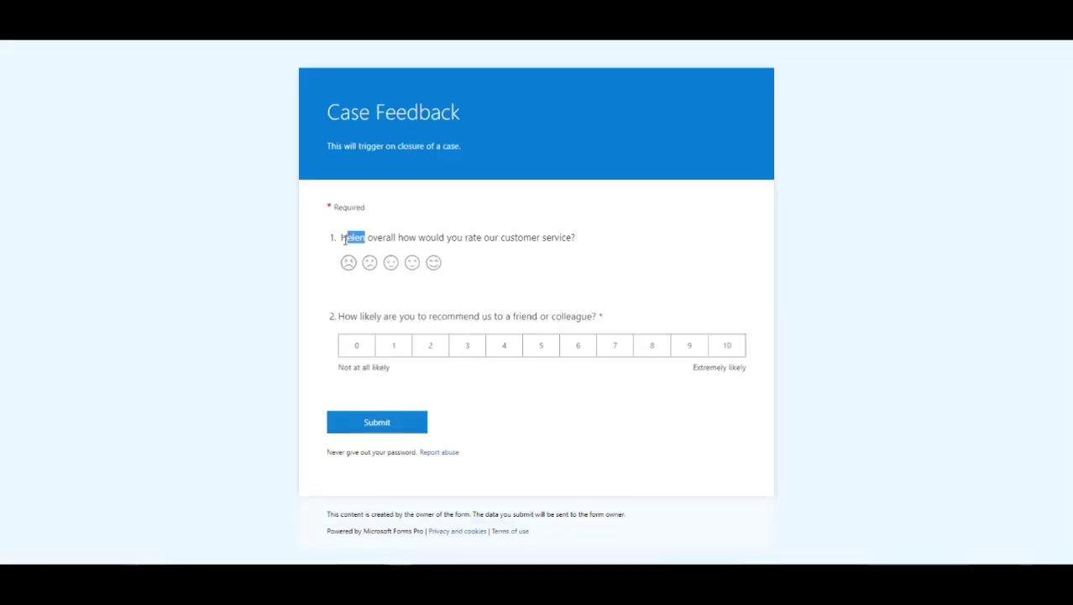
click(527, 290)
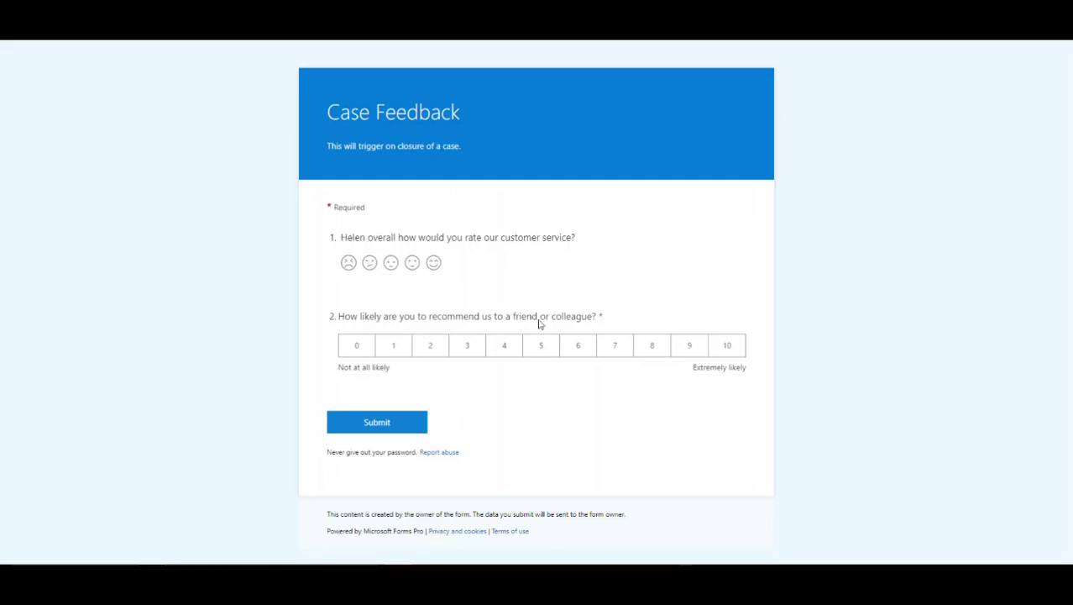
click(433, 264)
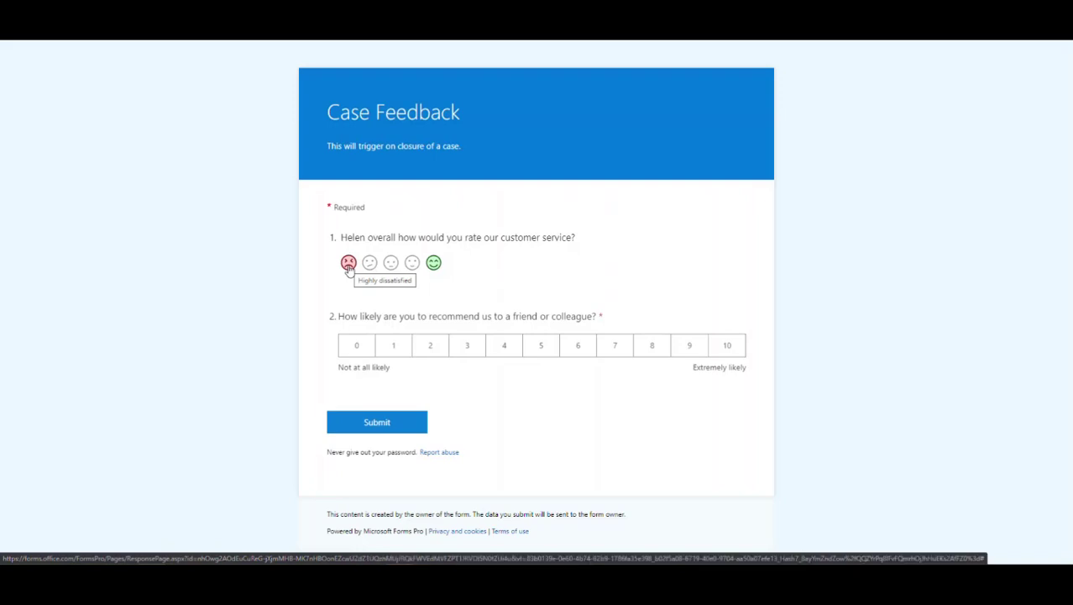
click(689, 348)
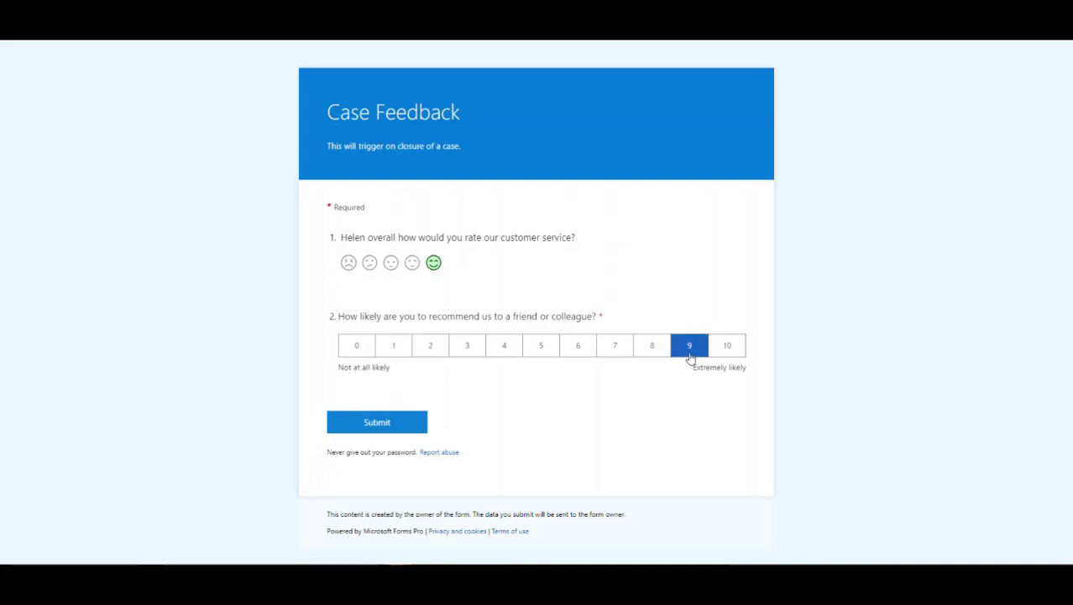
click(370, 424)
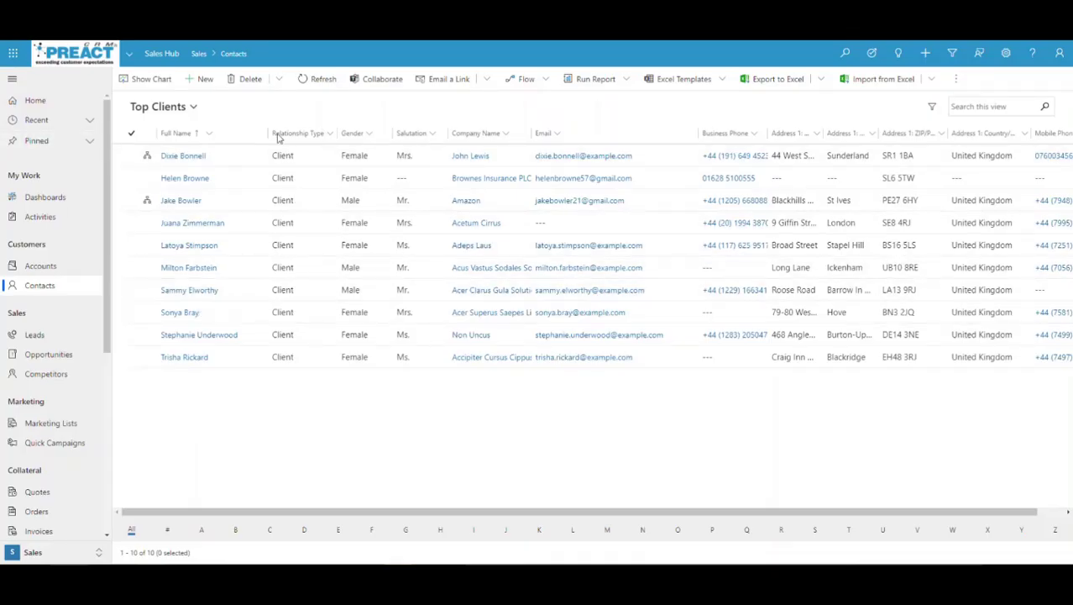
In the Sales Hub, open the respondent's contact record and examine the submitted survey response from the timeline.
click(183, 179)
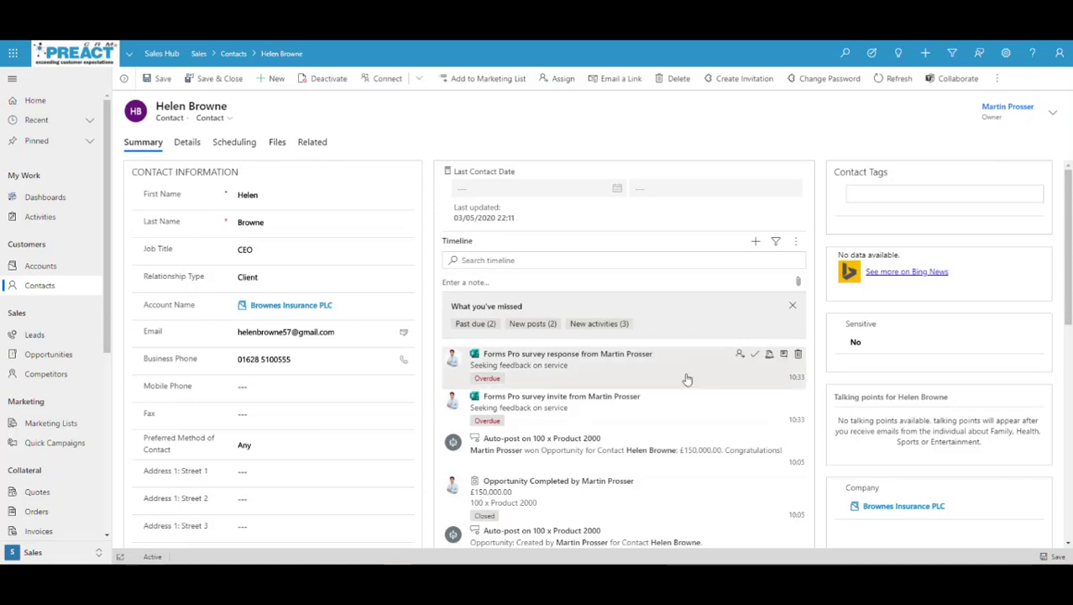
click(786, 358)
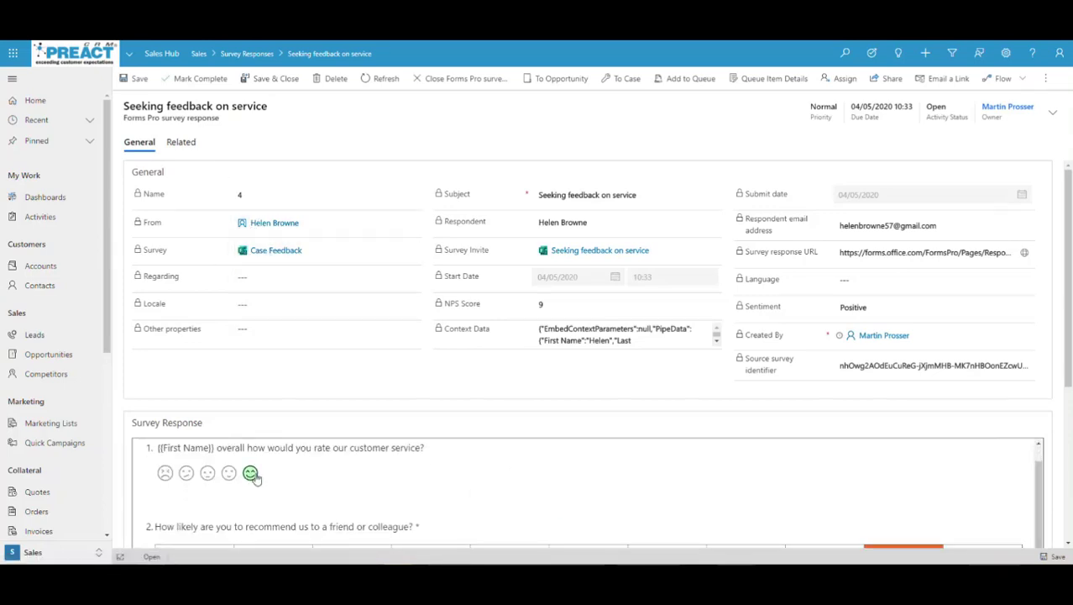
scroll(1033, 470, down, 2)
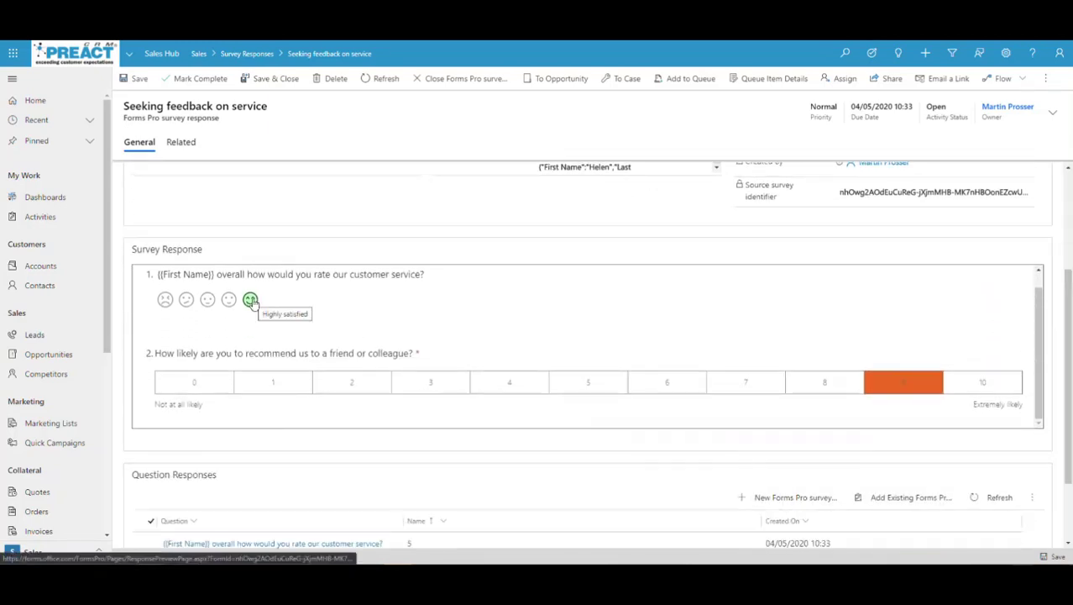
scroll(1070, 368, down, 1)
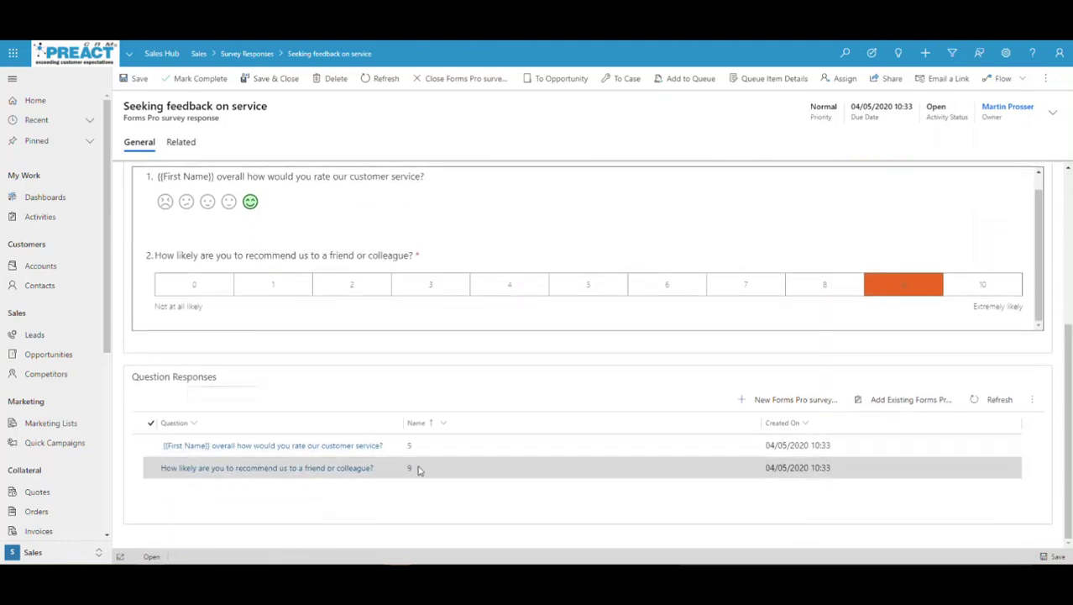
scroll(711, 400, up, 3)
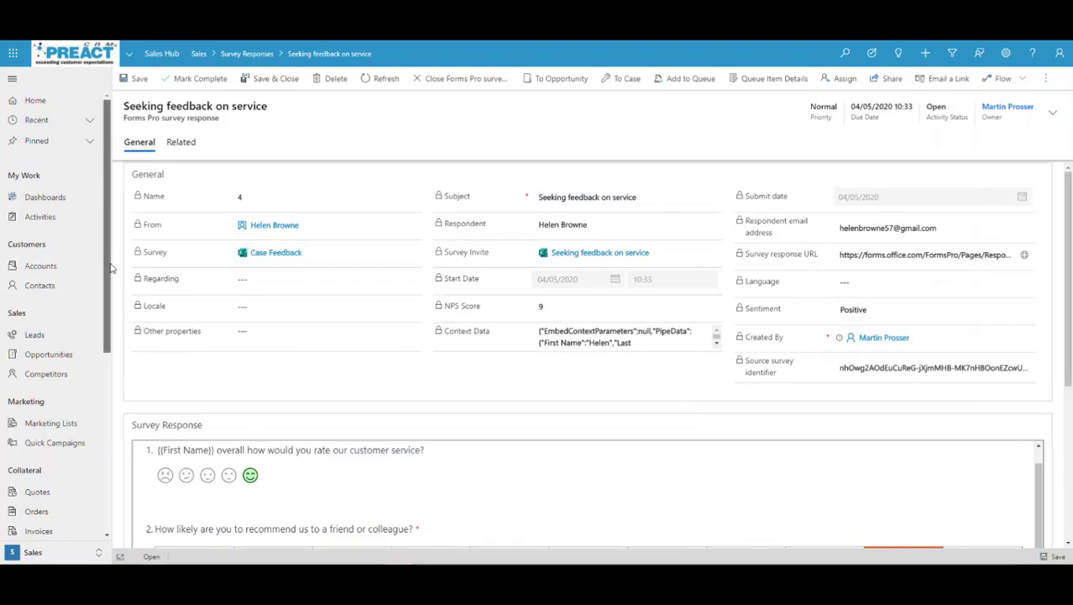
Examine the Sales Hub's survey records, viewing the active surveys, the survey responses and the survey invites.
drag(104, 266, 126, 430)
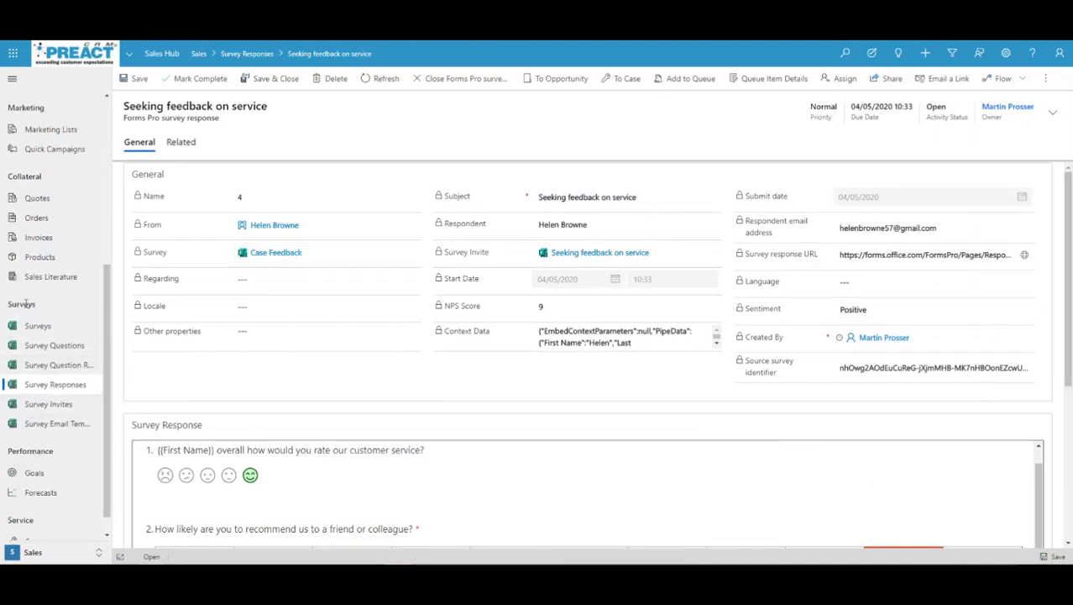
click(33, 329)
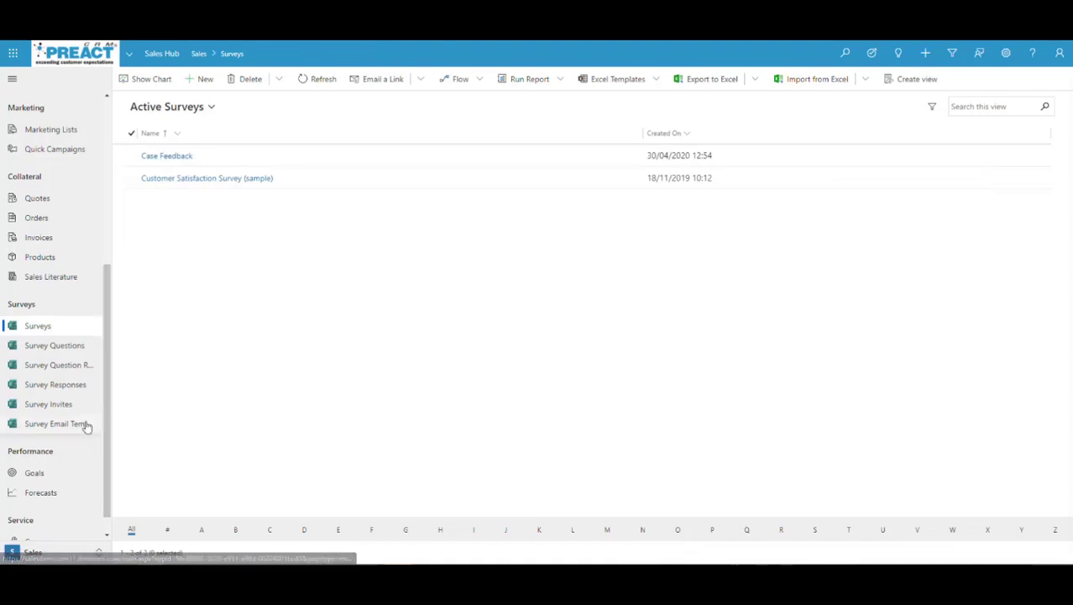
click(39, 387)
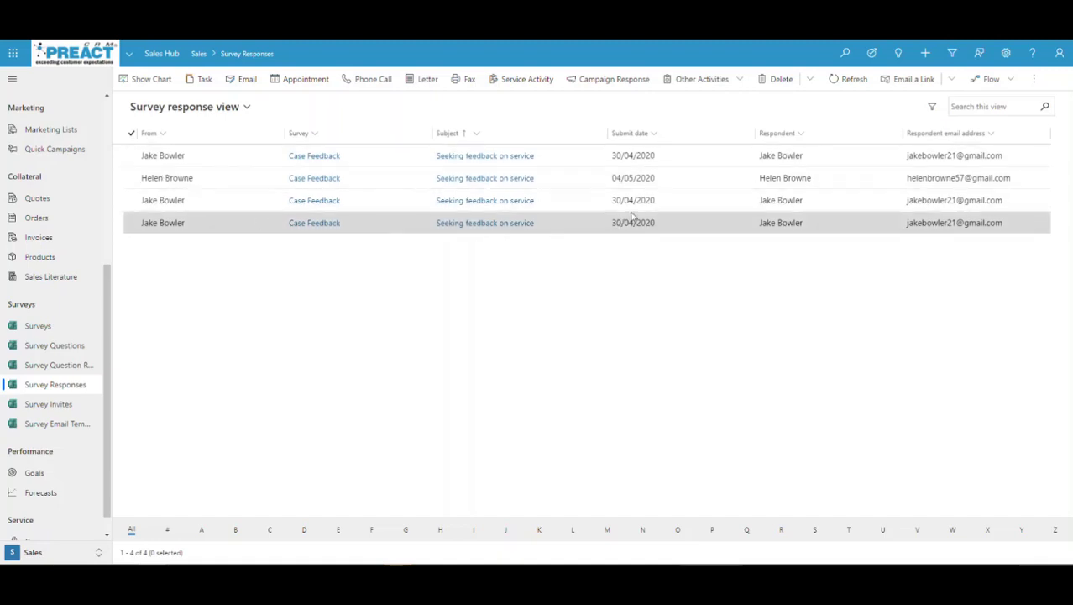
click(34, 408)
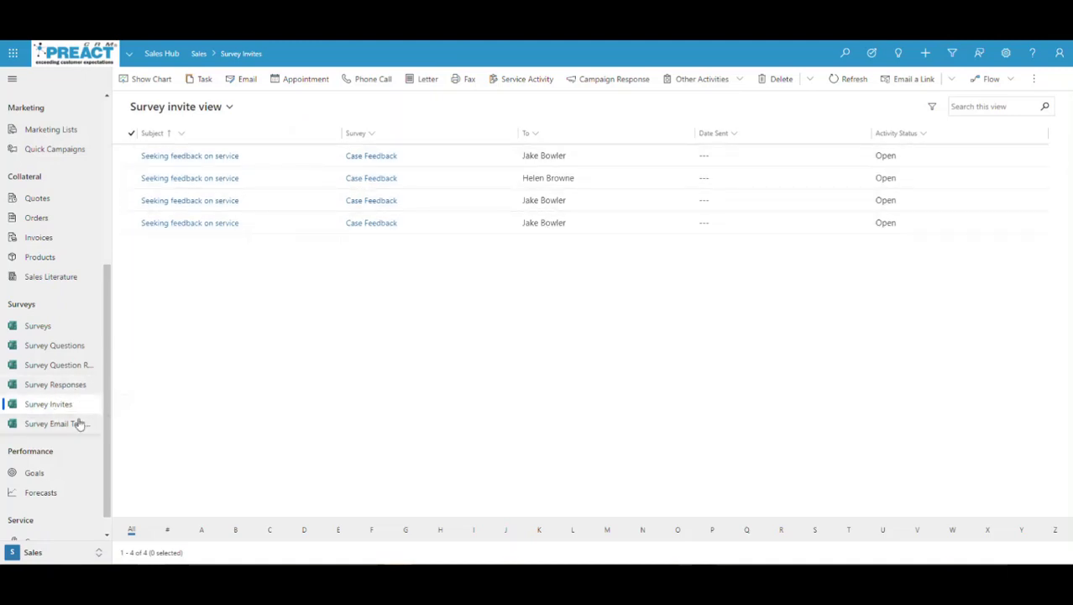
click(42, 409)
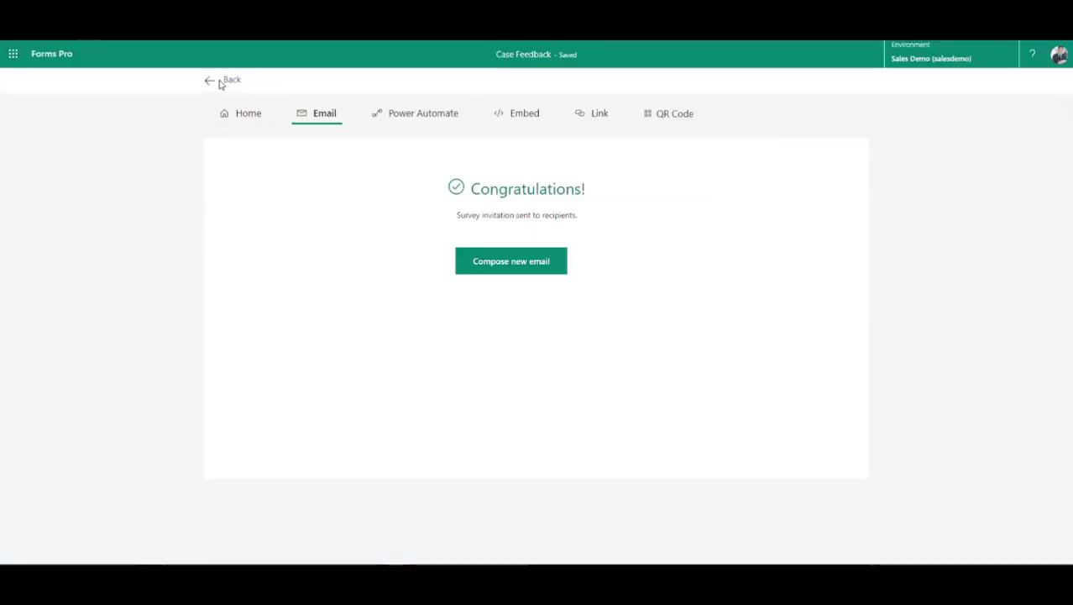
Switch to Forms Pro, reopen the Case Feedback survey and examine its response overview and the individual response details.
click(213, 85)
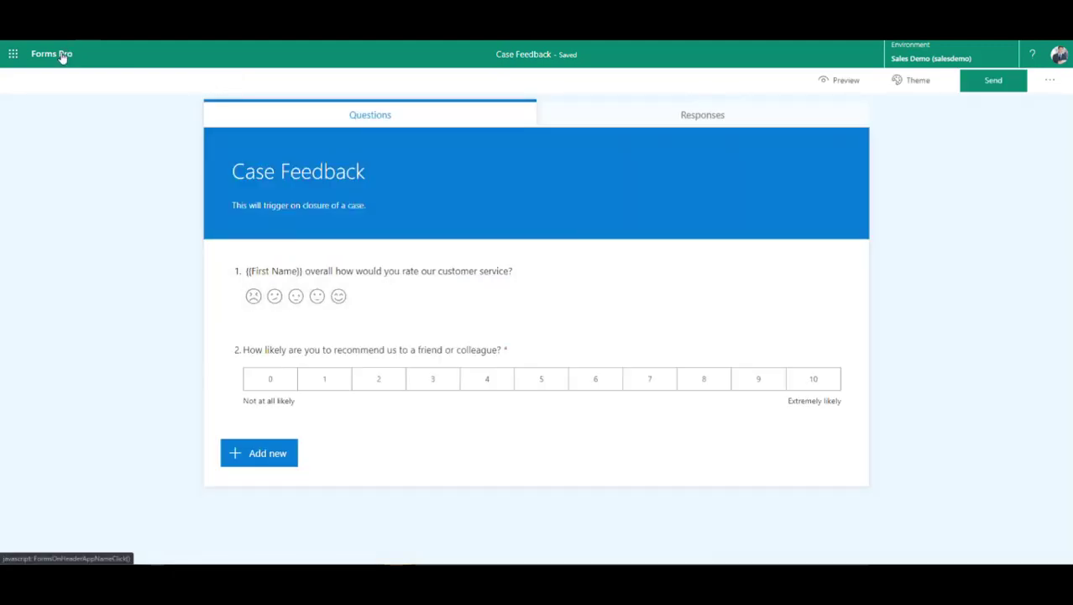
click(62, 57)
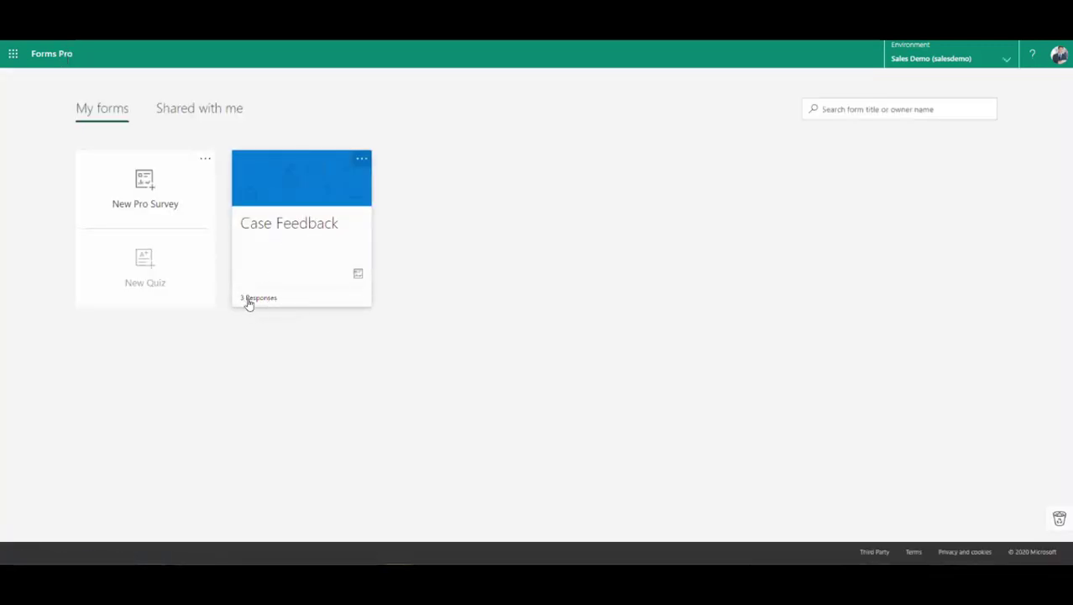
click(299, 189)
click(695, 118)
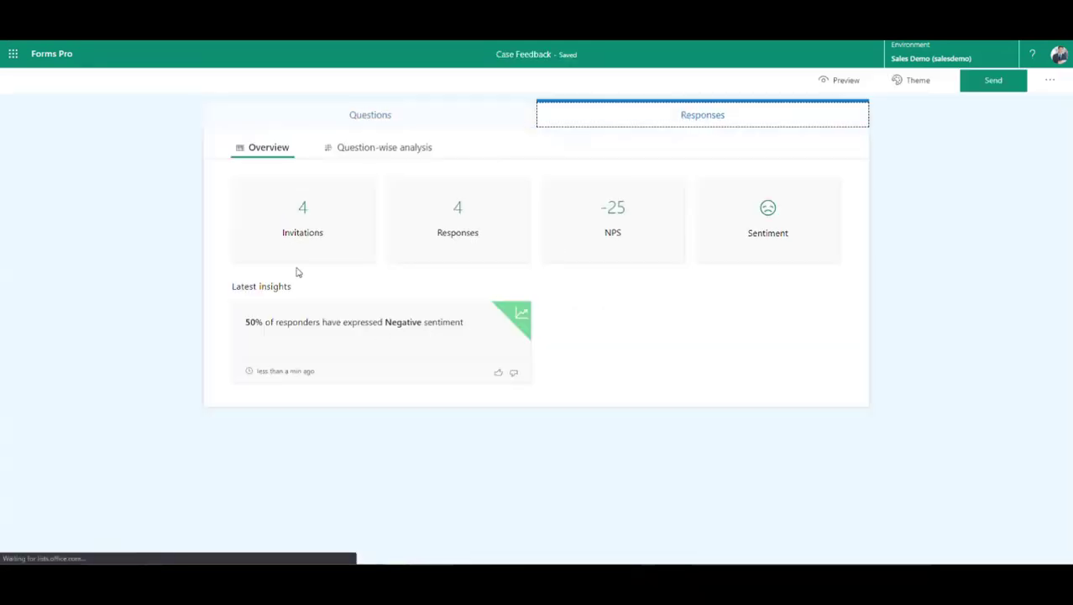
click(459, 215)
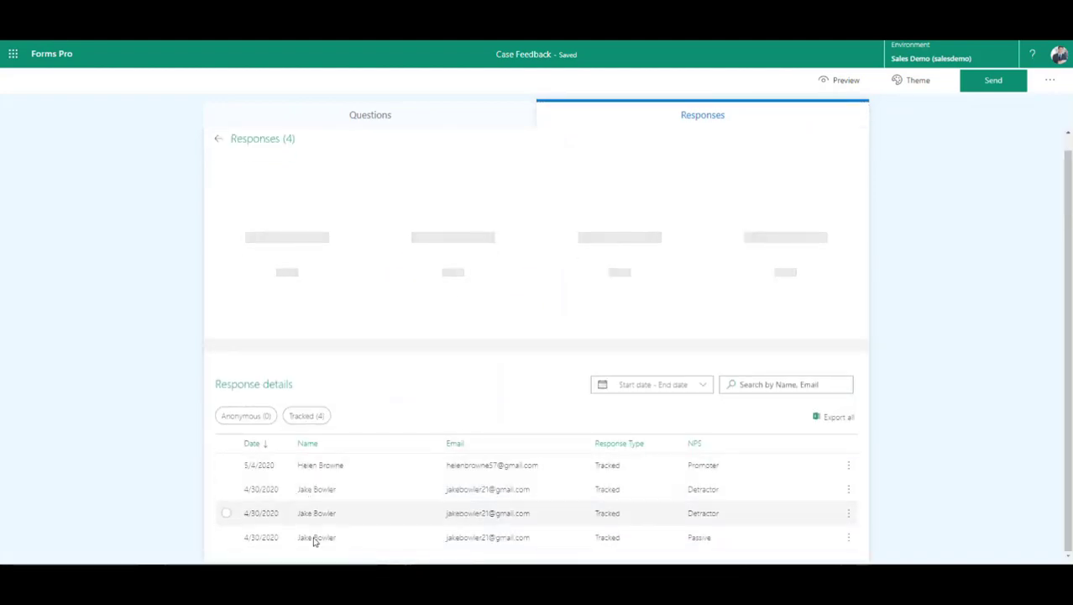
click(350, 472)
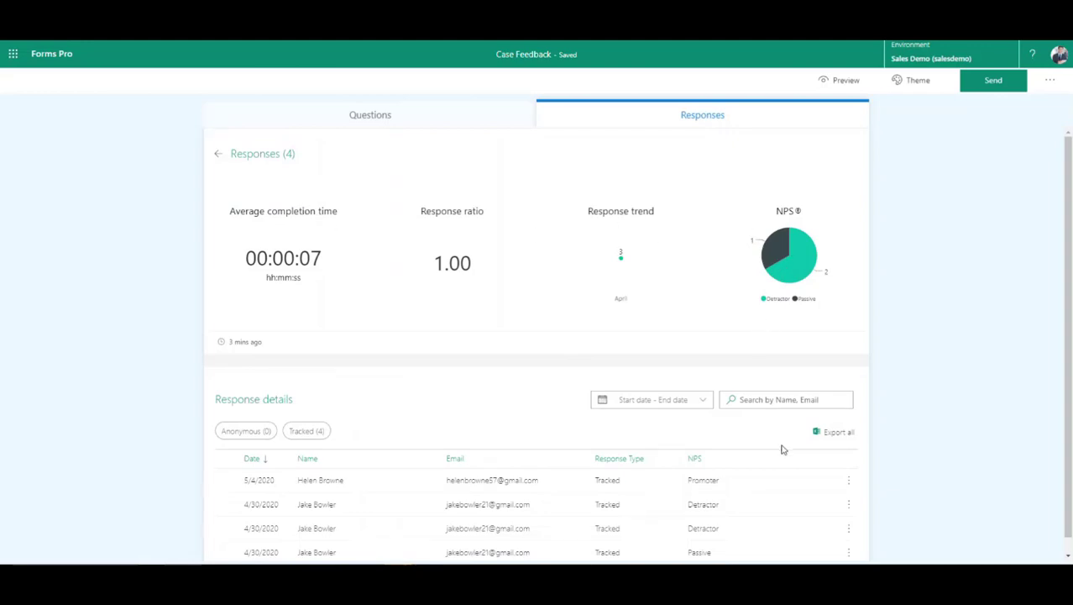
scroll(811, 446, down, 1)
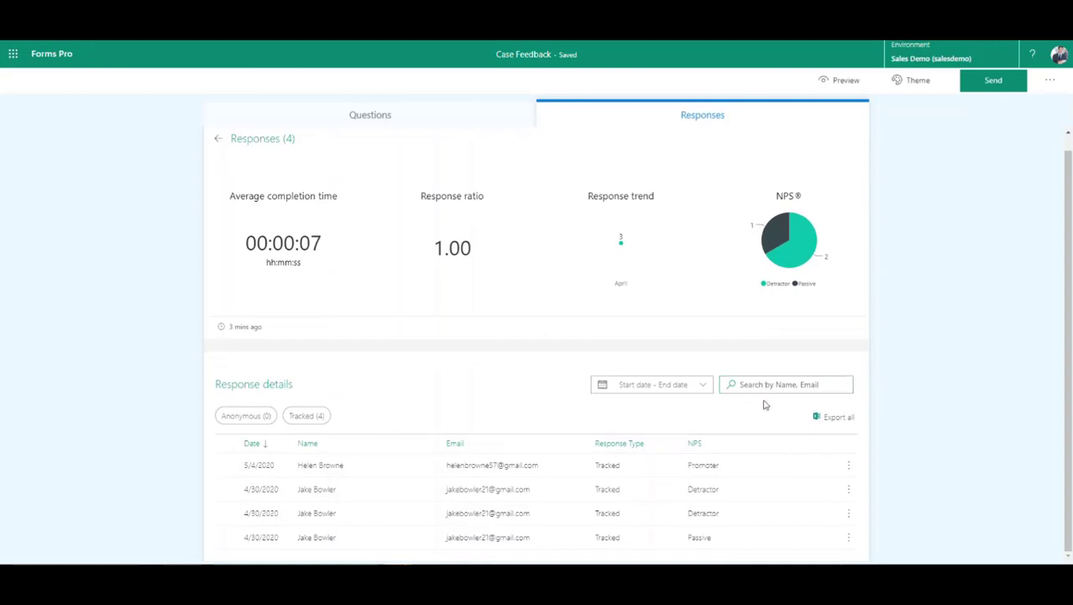
click(708, 386)
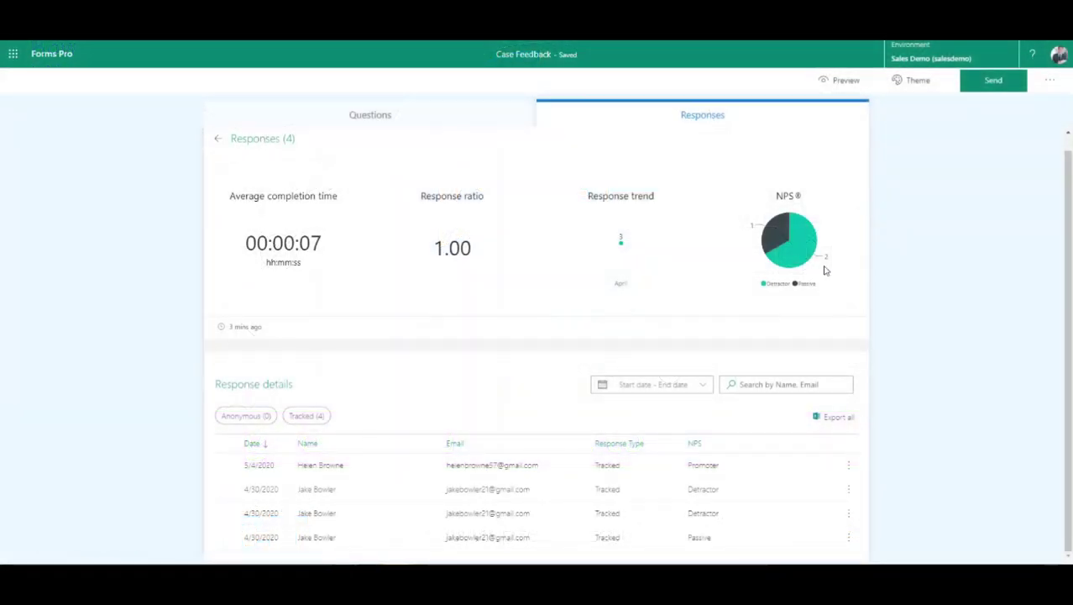
Start distributing the Case Feedback survey through Power Automate and apply the Service Feedback Message email template.
click(995, 88)
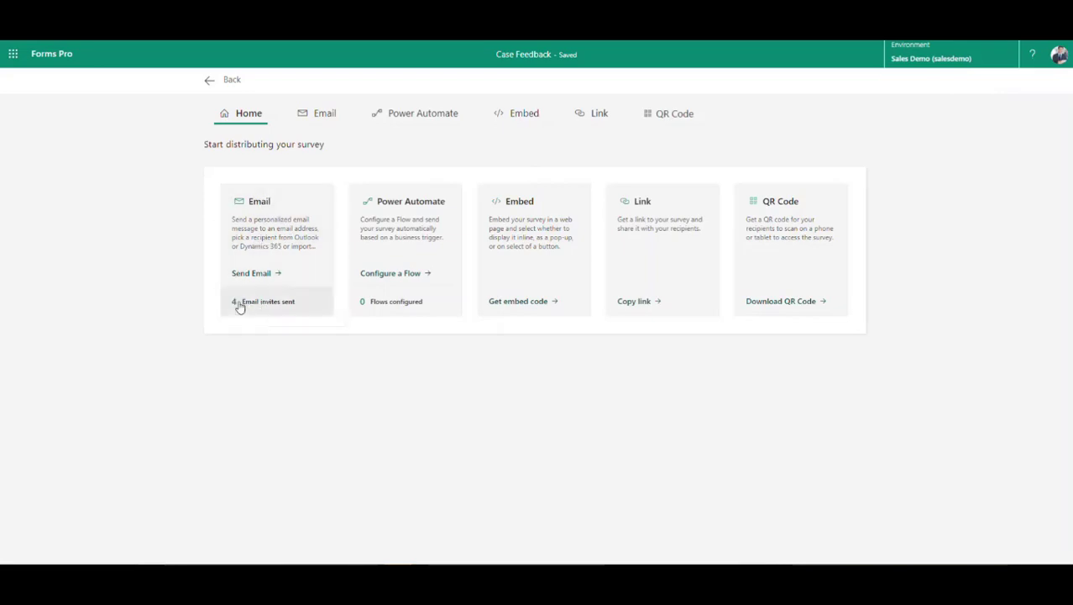
click(389, 277)
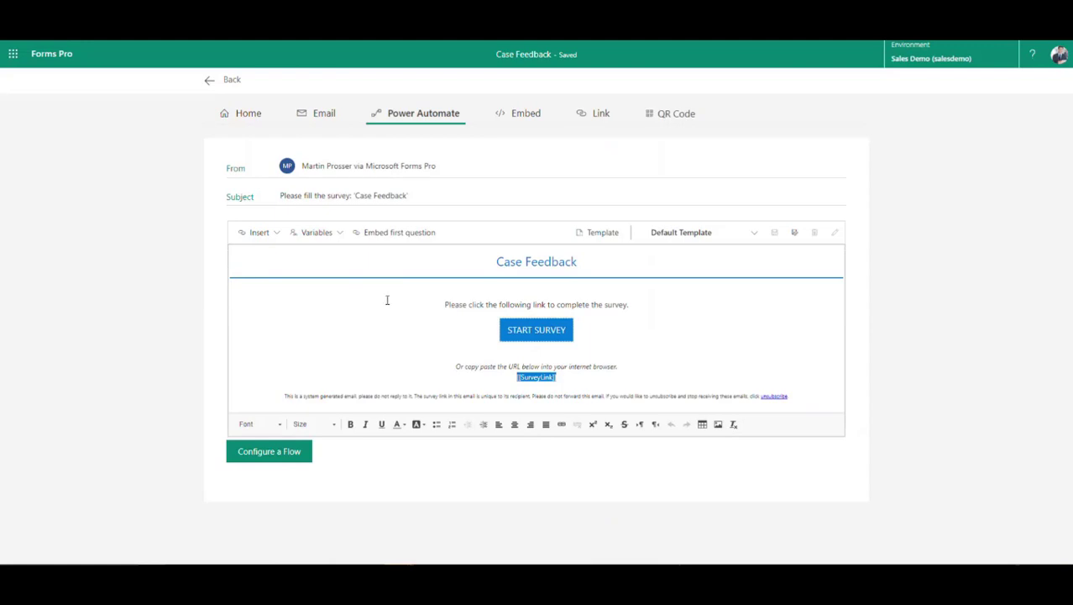
click(745, 235)
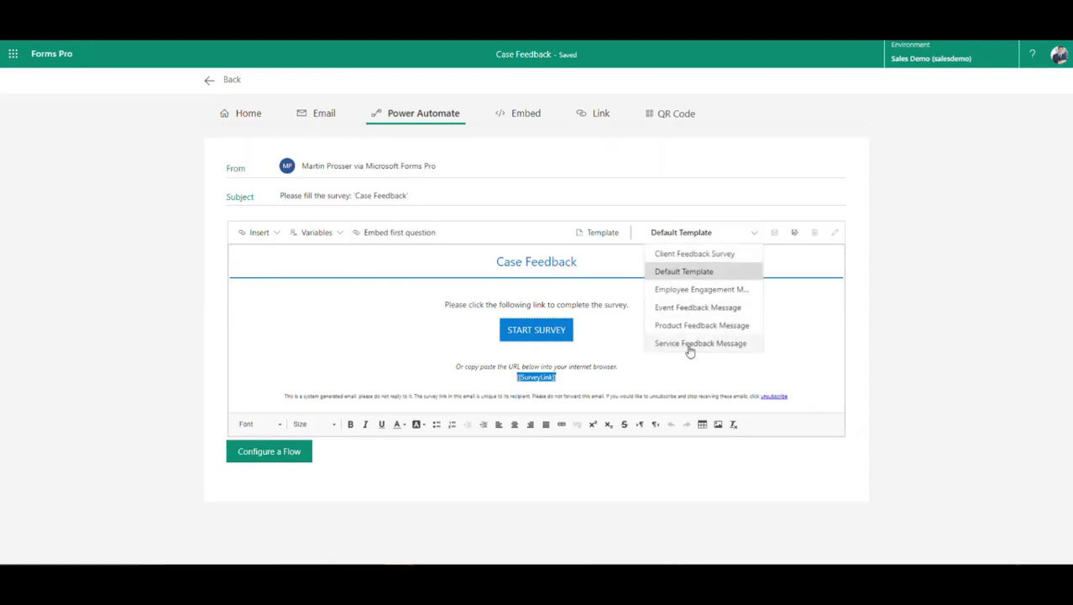
click(687, 342)
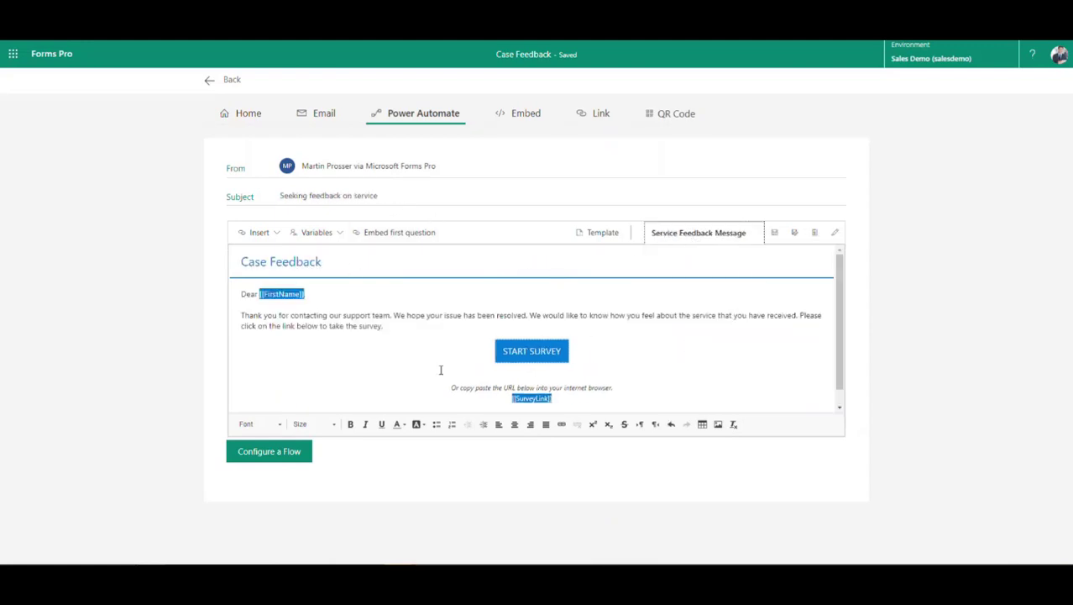
Create a flow from the "Send a survey when a case is resolved in Dynamics 365" template, after viewing the additional templates.
click(269, 460)
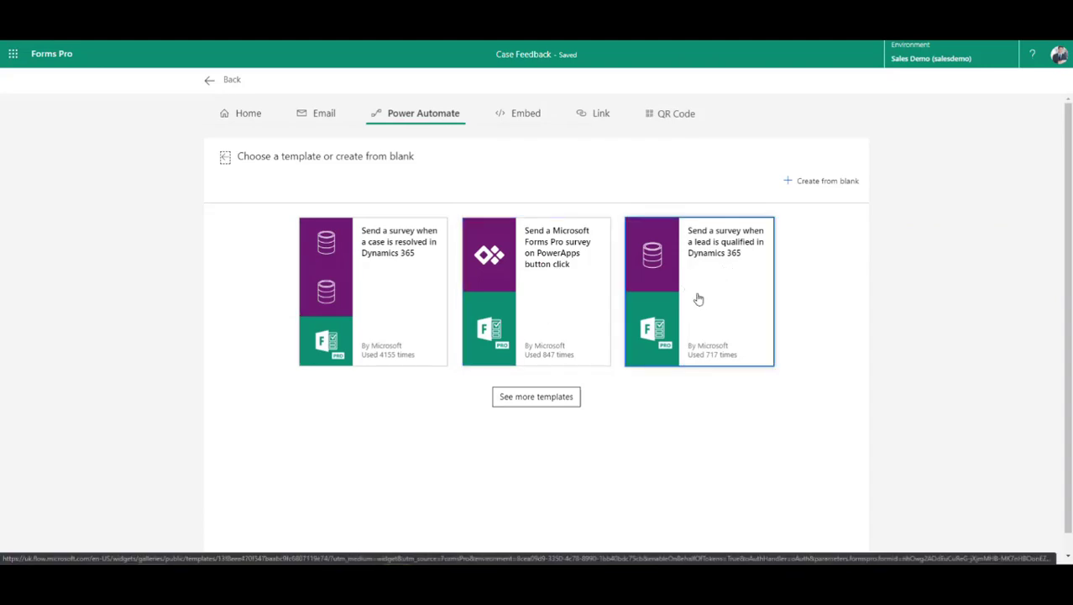
click(557, 404)
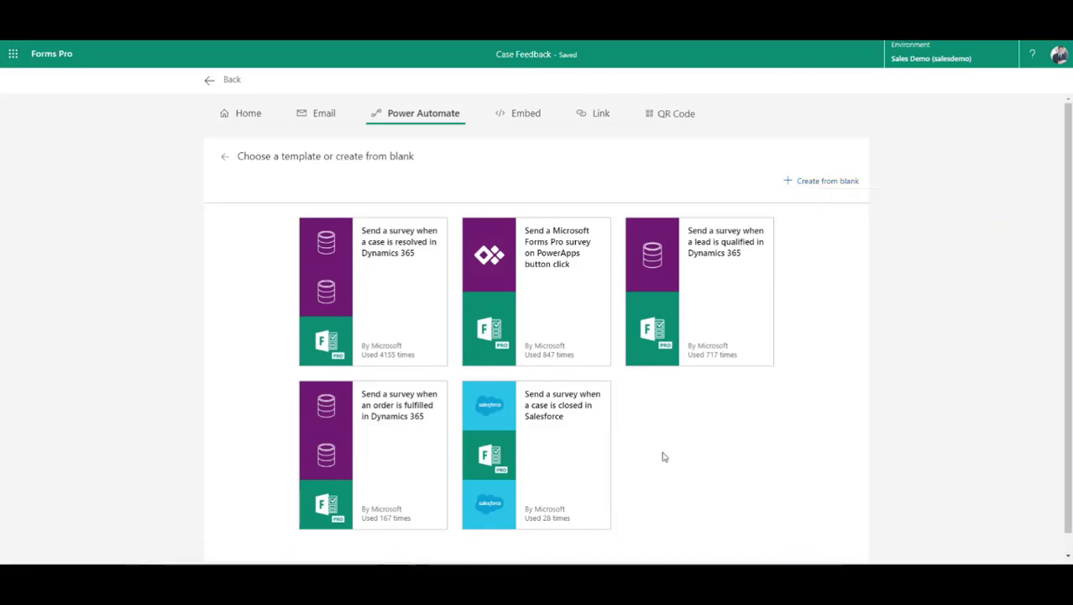
click(371, 283)
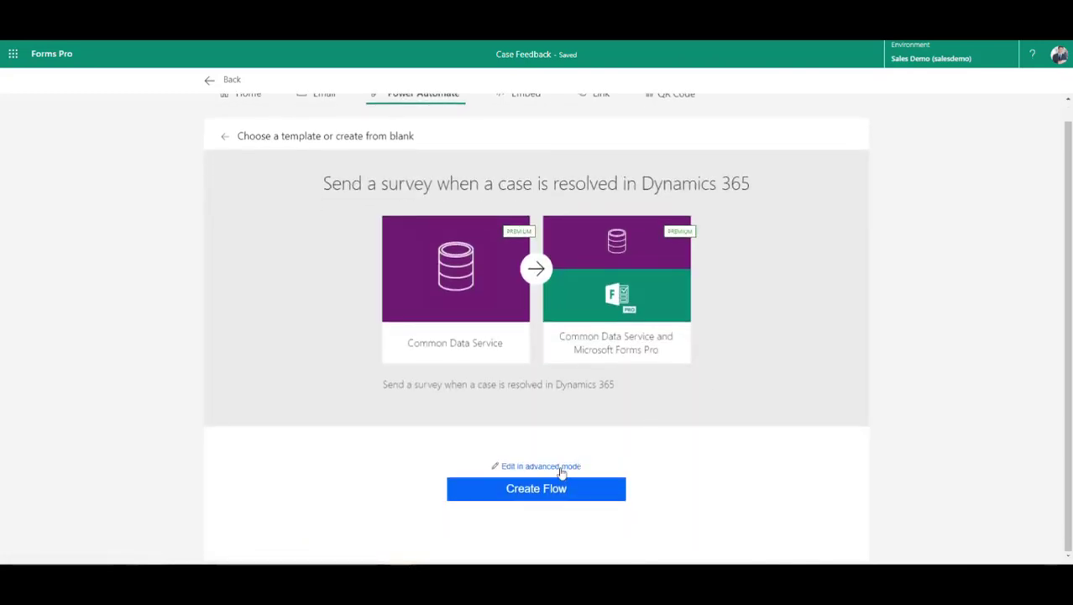
click(530, 496)
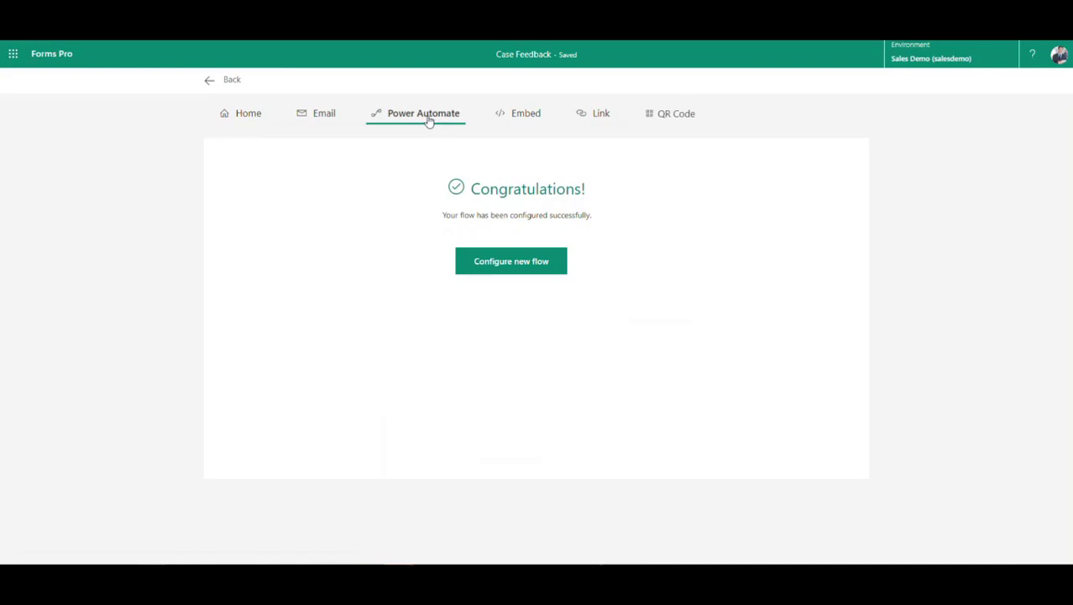
Check the survey's configured flows and open the case-resolved flow in Power Automate.
click(210, 81)
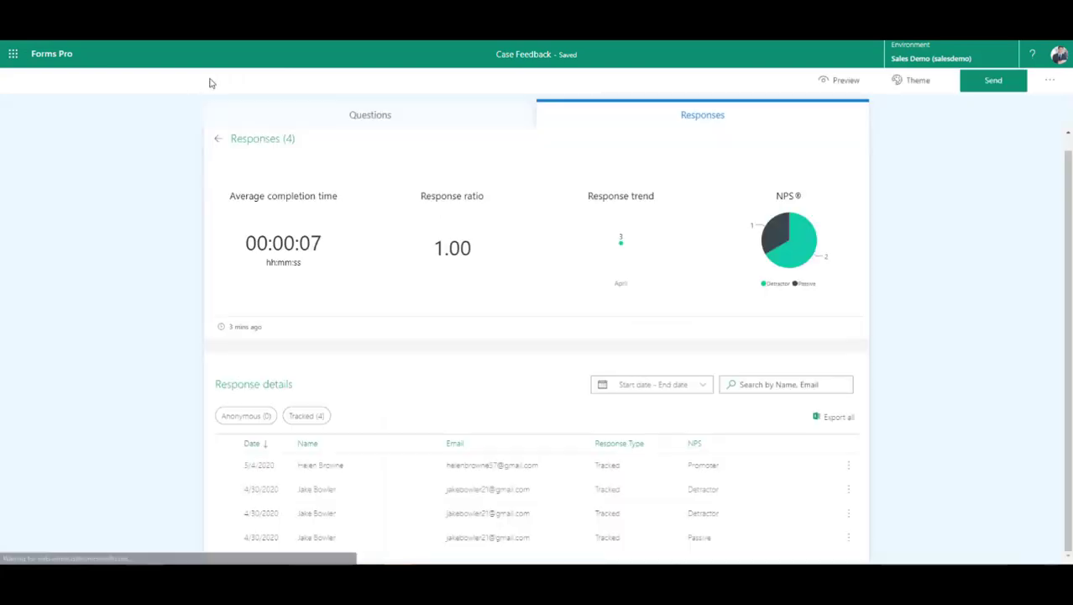
click(996, 81)
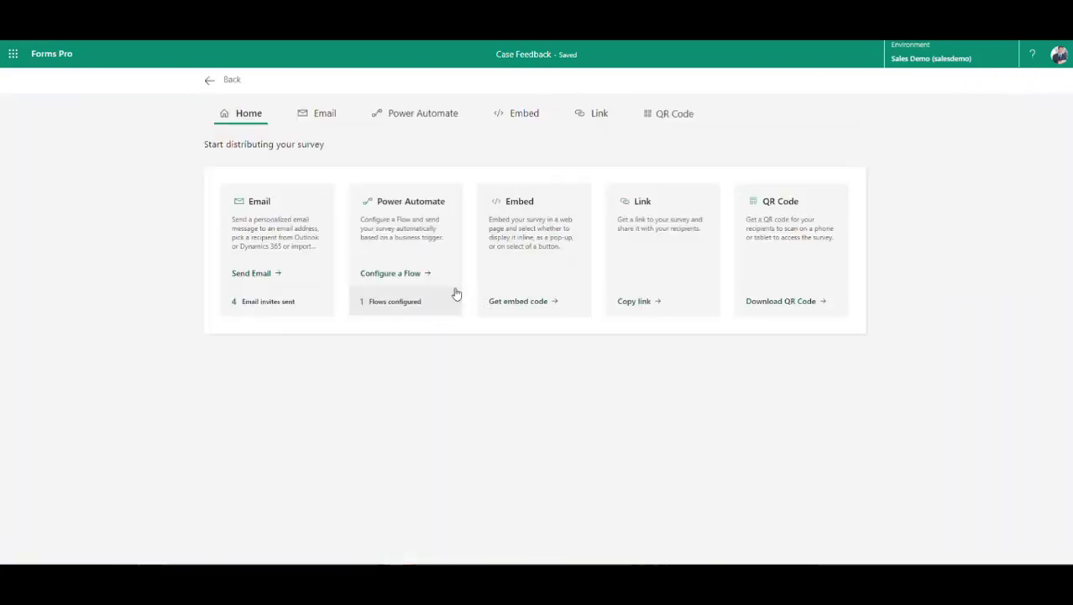
click(376, 304)
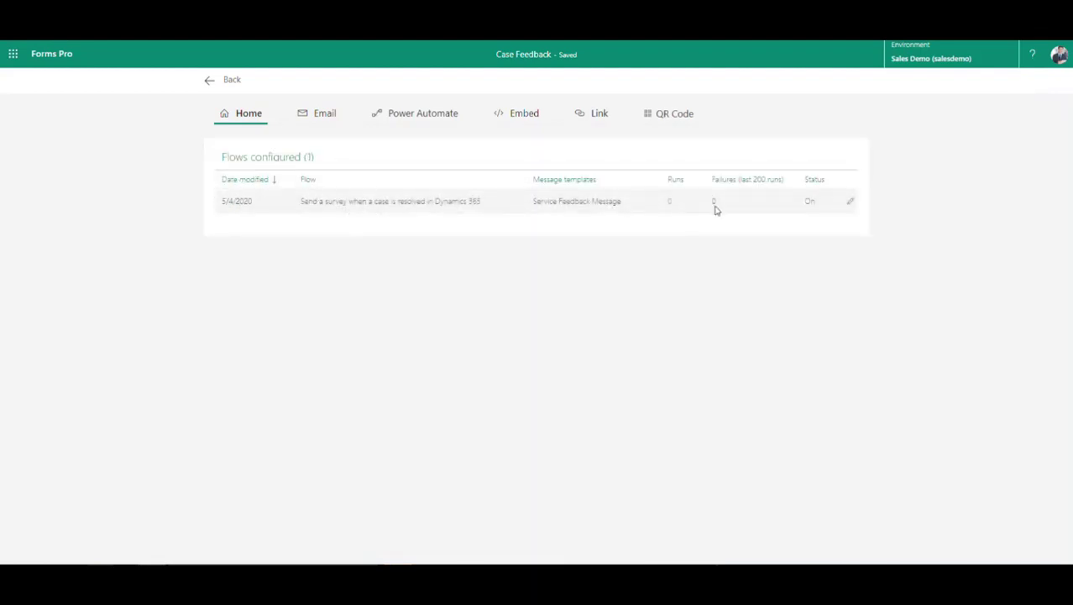
click(851, 206)
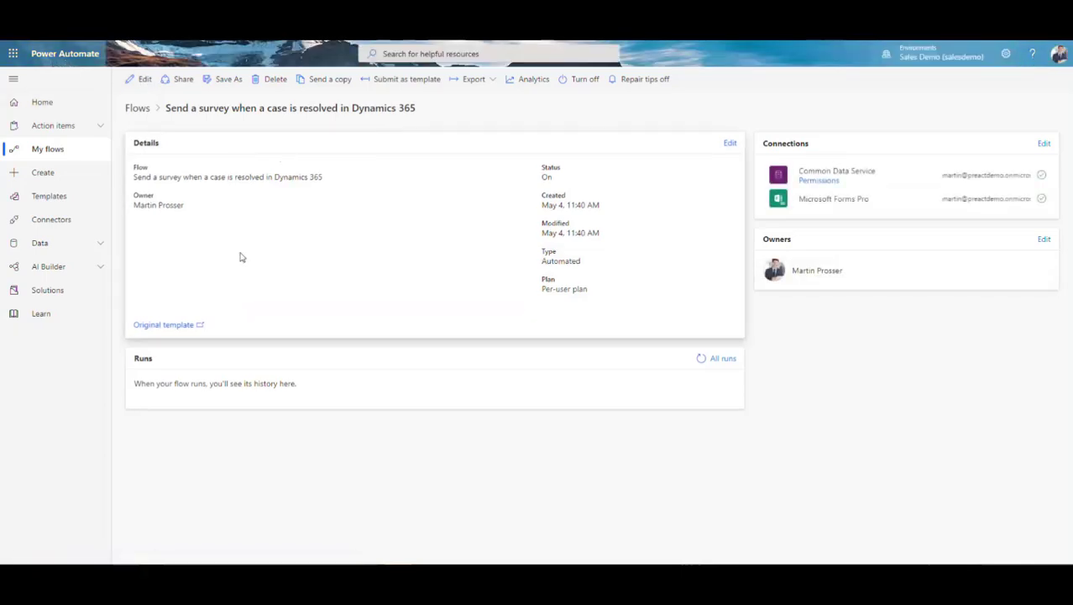
Open the flow for editing and inspect the settings of its record-updated trigger and "Check if case is resolved" condition.
click(143, 79)
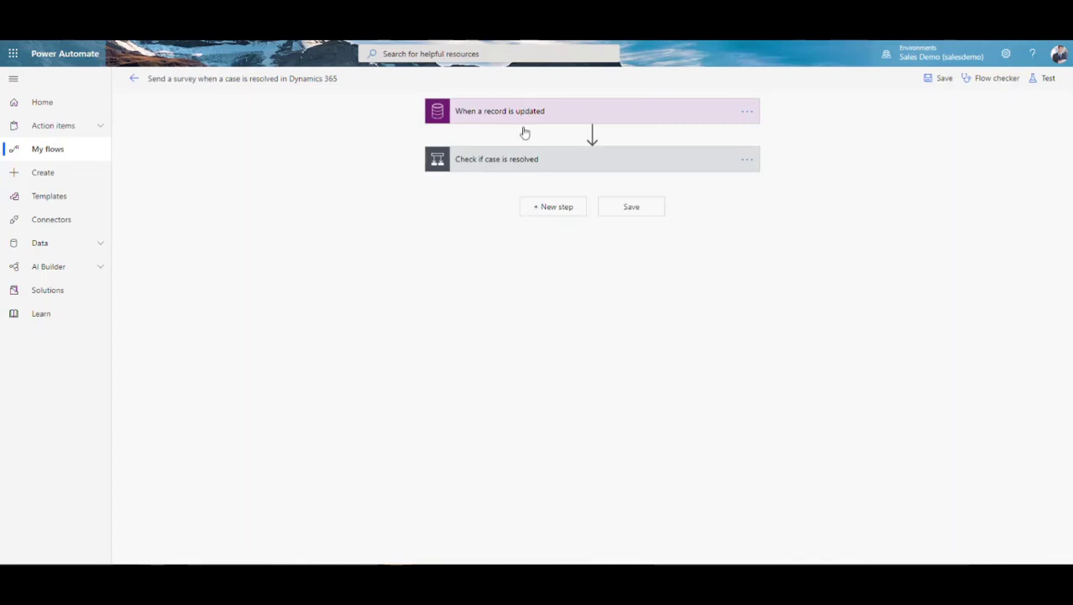
click(632, 111)
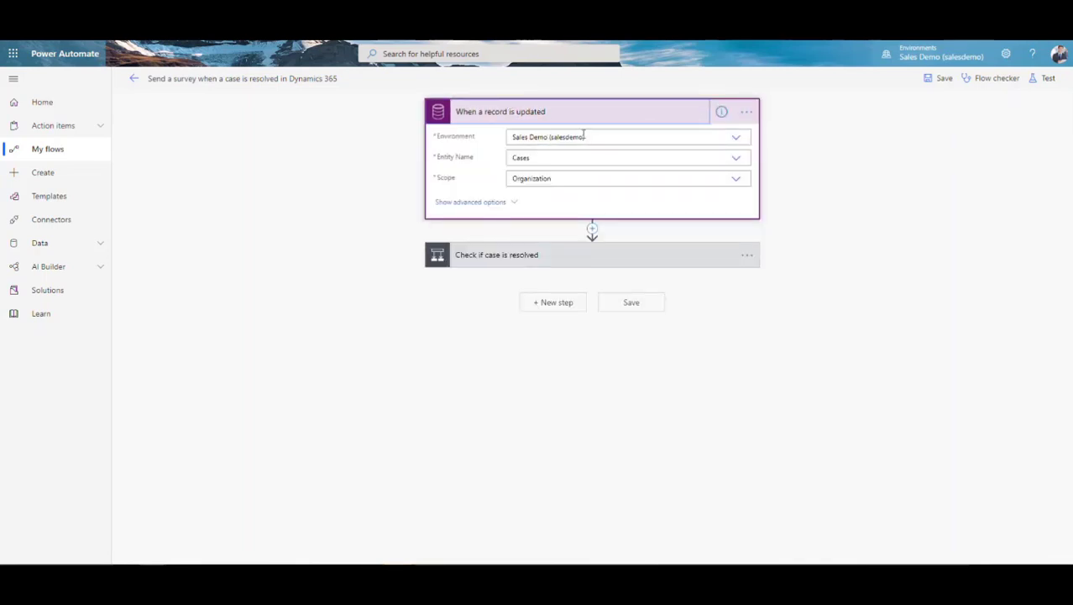
click(554, 255)
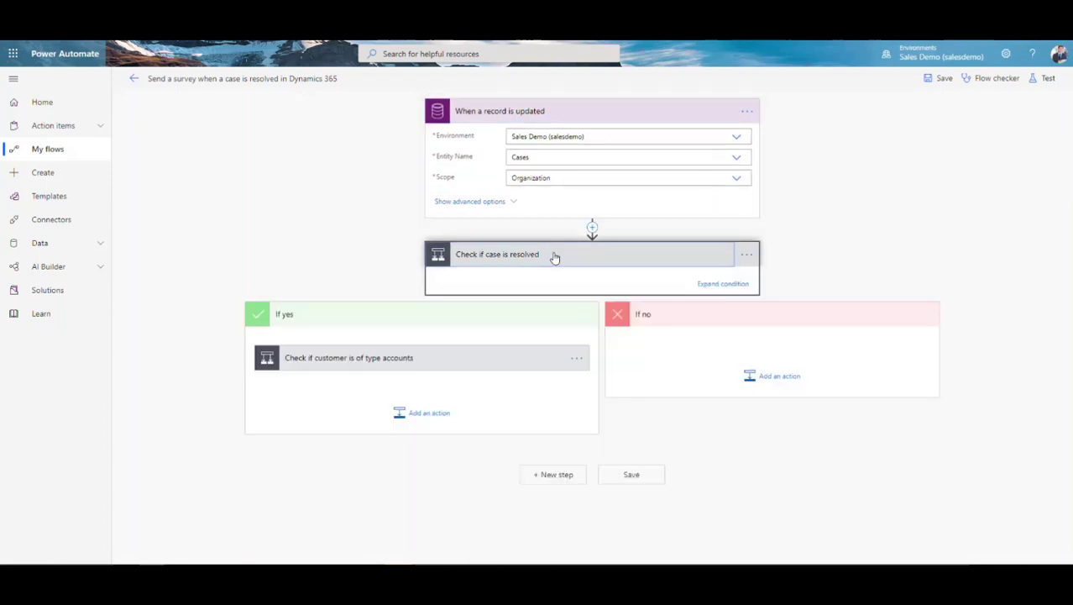
click(738, 283)
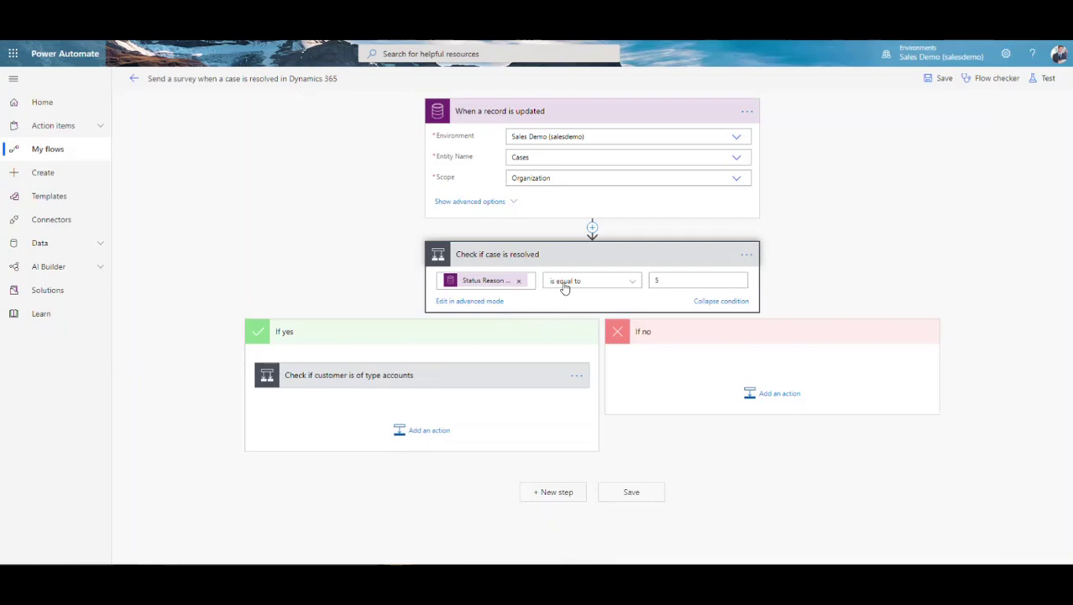
click(655, 281)
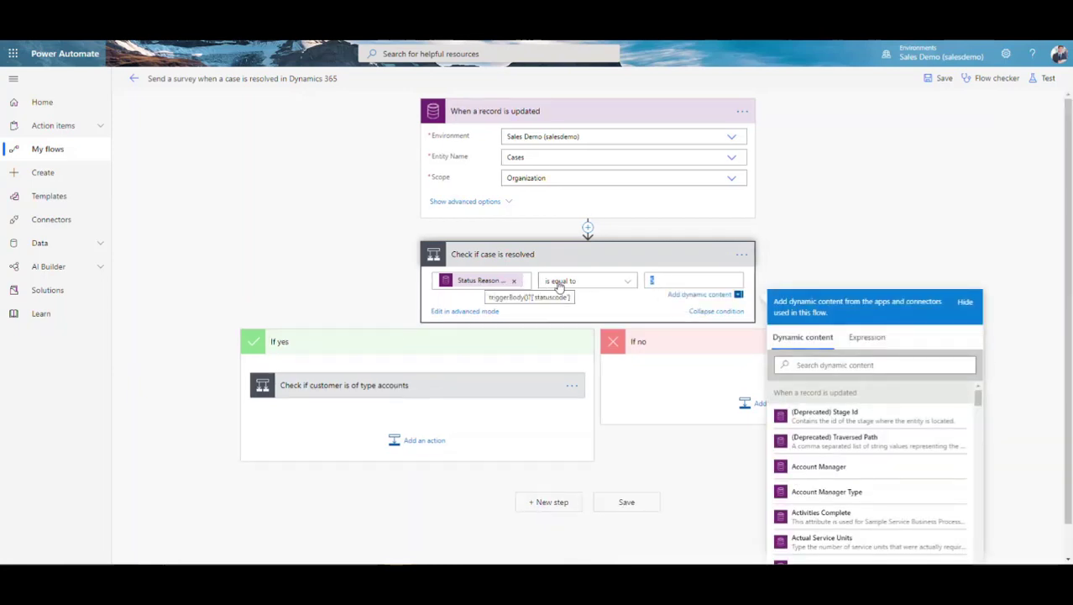
Inspect the resolved-case branch, including its customer type check and the Get record actions for accounts and contacts.
click(437, 348)
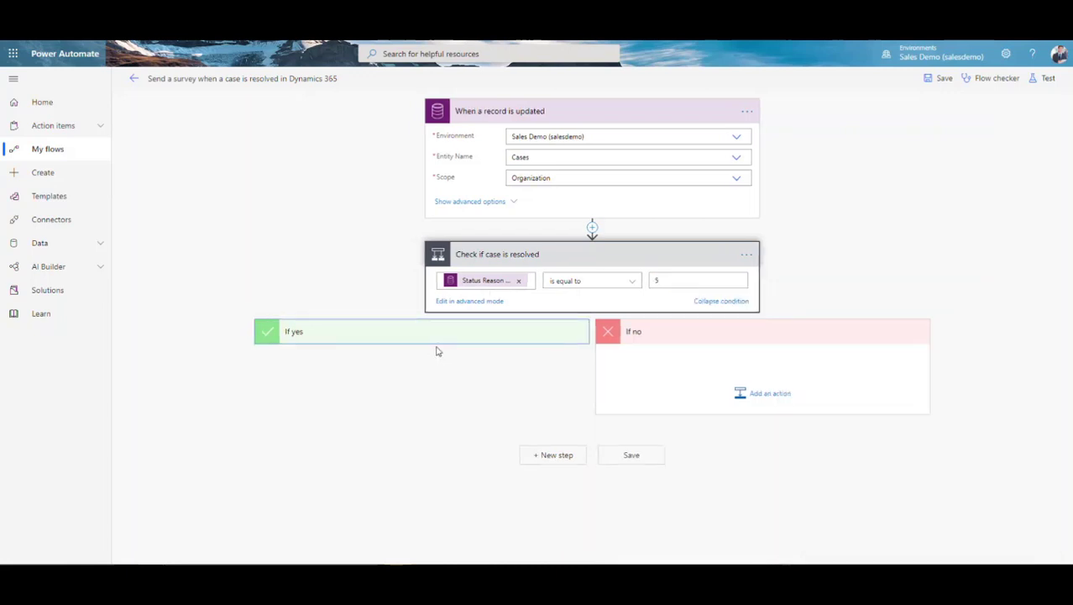
click(438, 341)
click(413, 377)
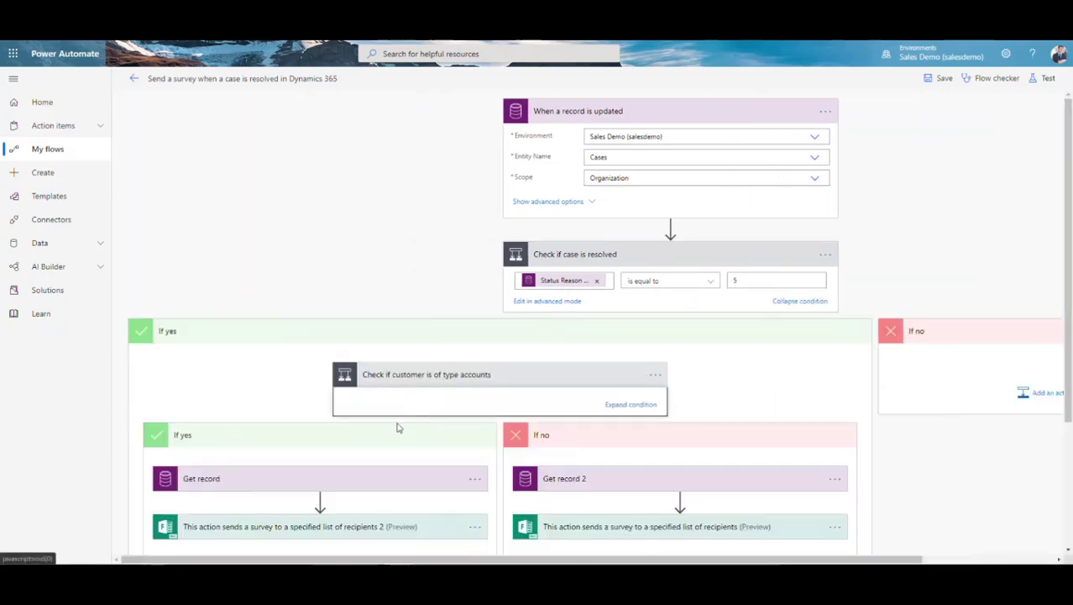
click(212, 487)
scroll(386, 420, down, 1)
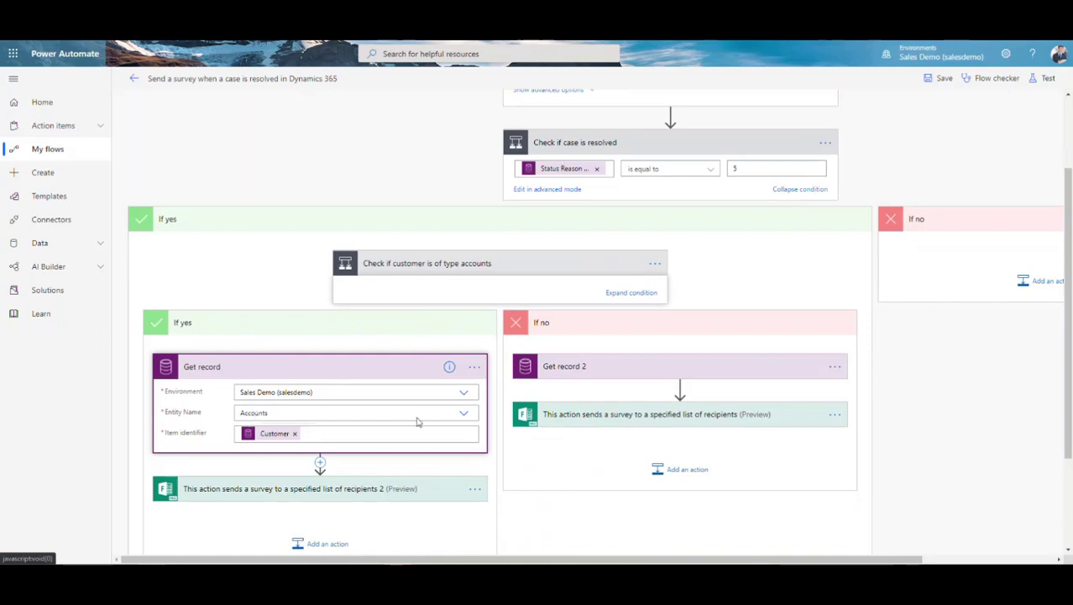
click(616, 368)
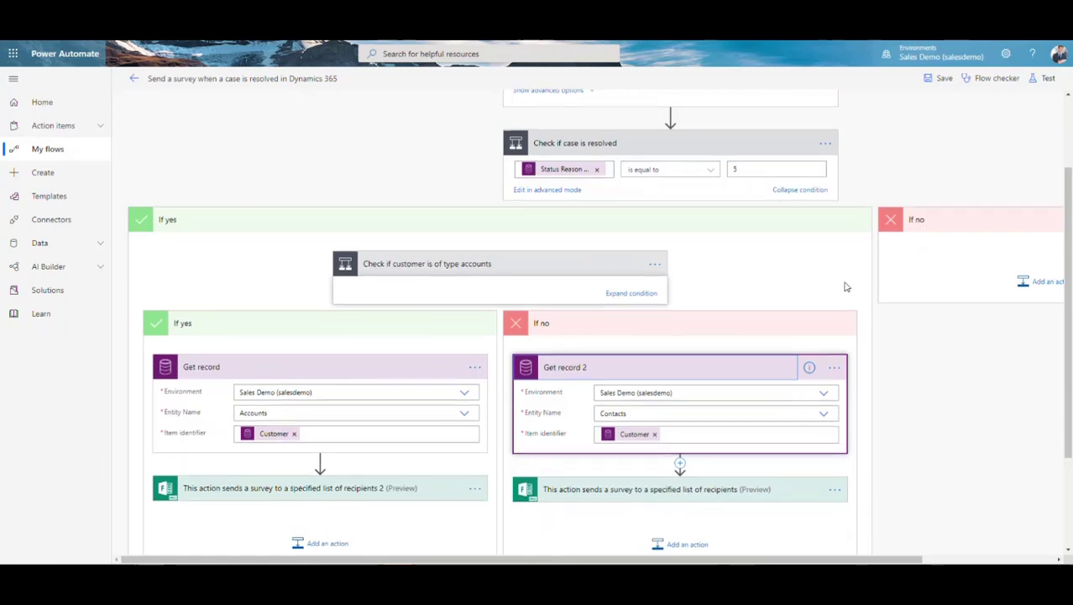
scroll(843, 283, up, 2)
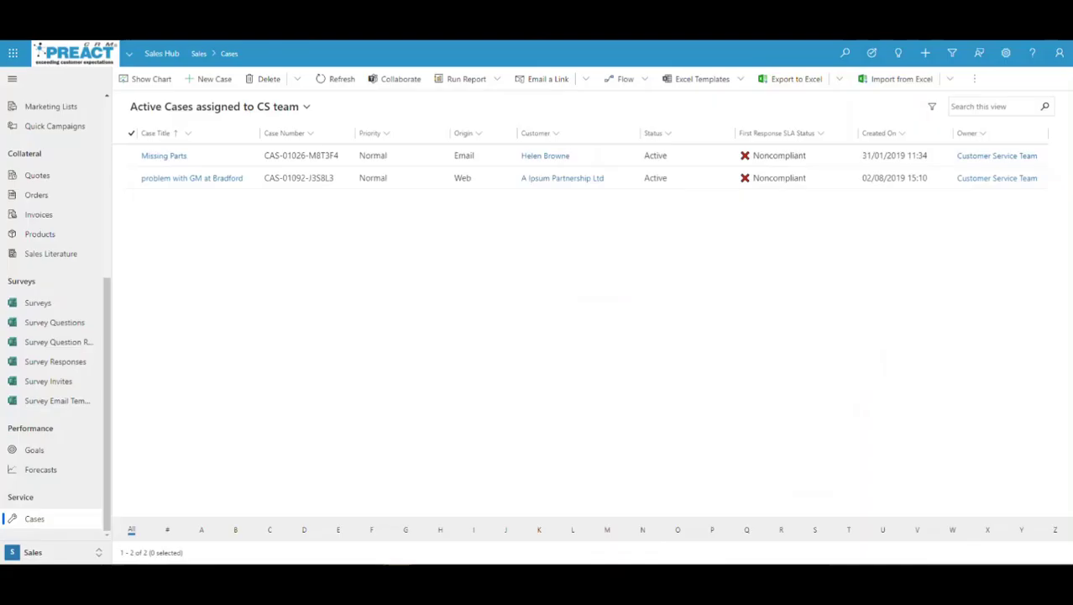
Resolve the Missing Parts case as Problem Solved with the resolution "Resolved", and refresh the case to check its timeline for the survey invite.
click(163, 158)
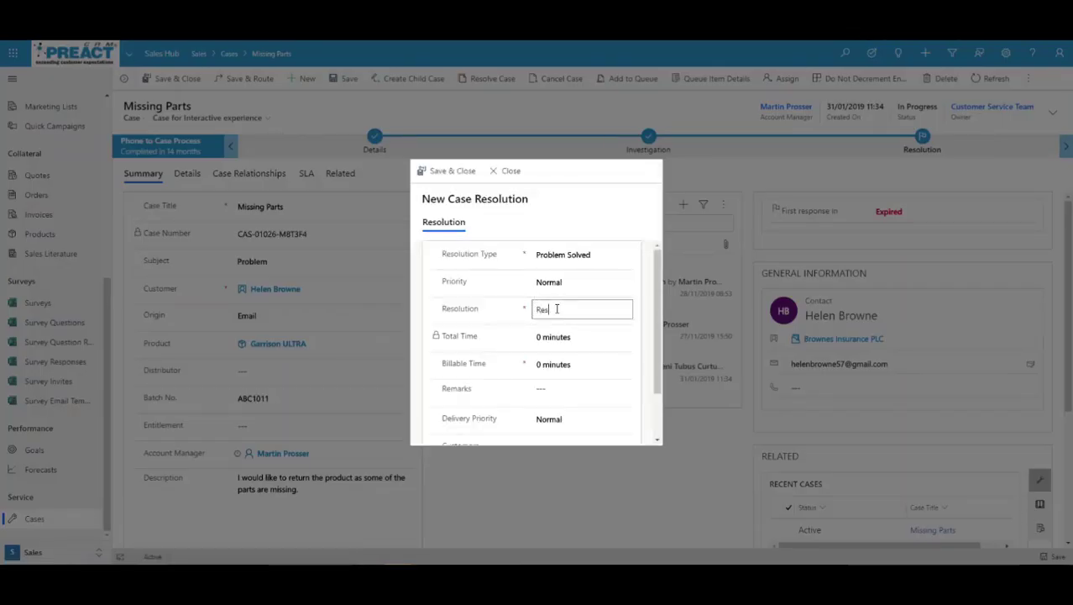
click(446, 171)
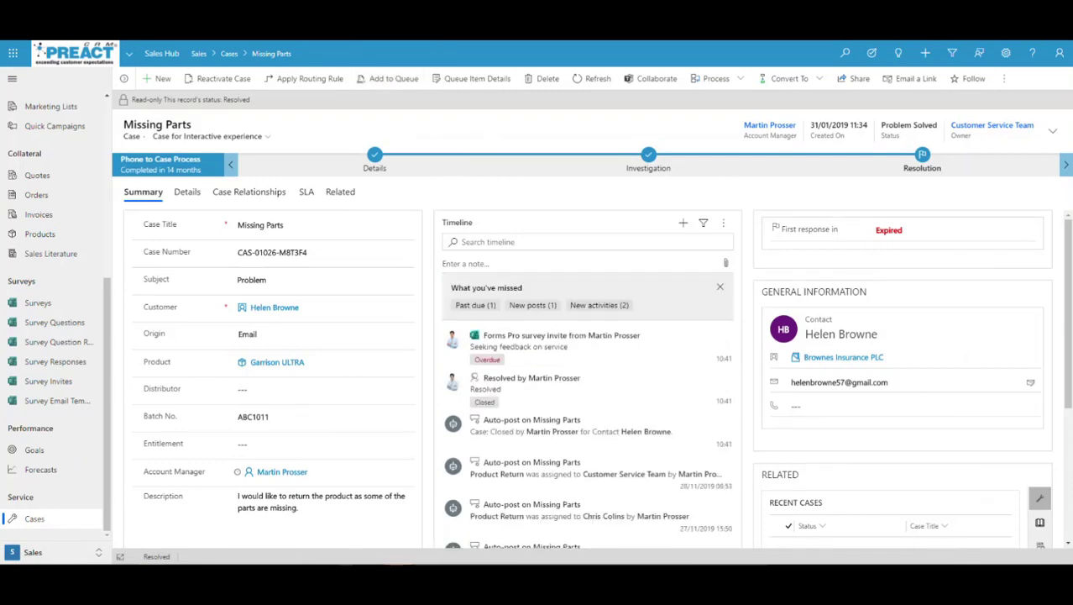
click(585, 80)
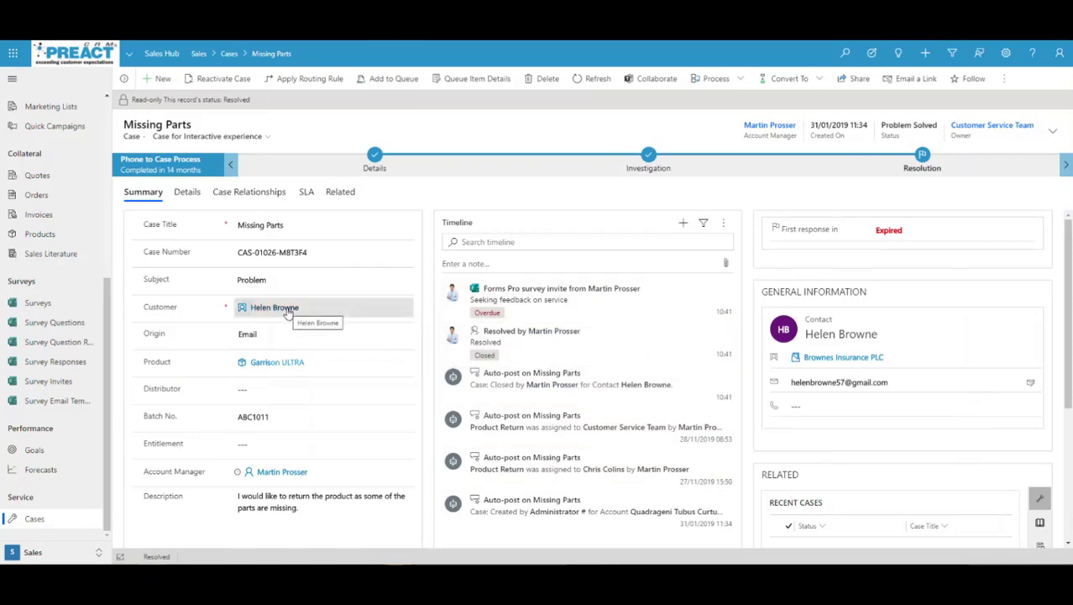
mouse_move(288, 311)
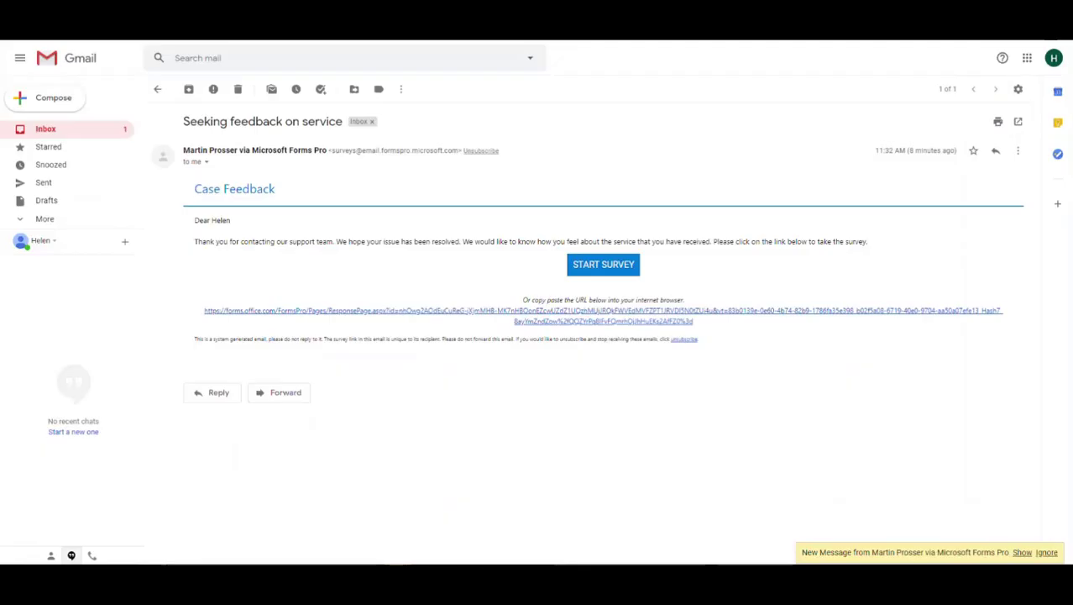
Switch to the customer's Gmail, refresh the inbox, open the newest "Seeking feedback on service" email and start its survey.
click(157, 89)
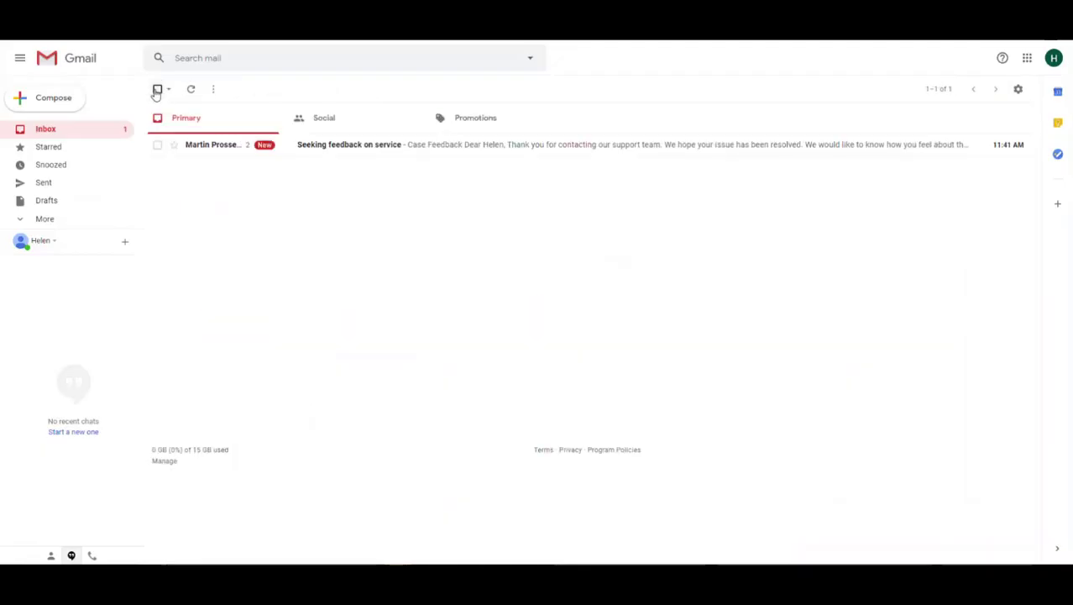
click(191, 90)
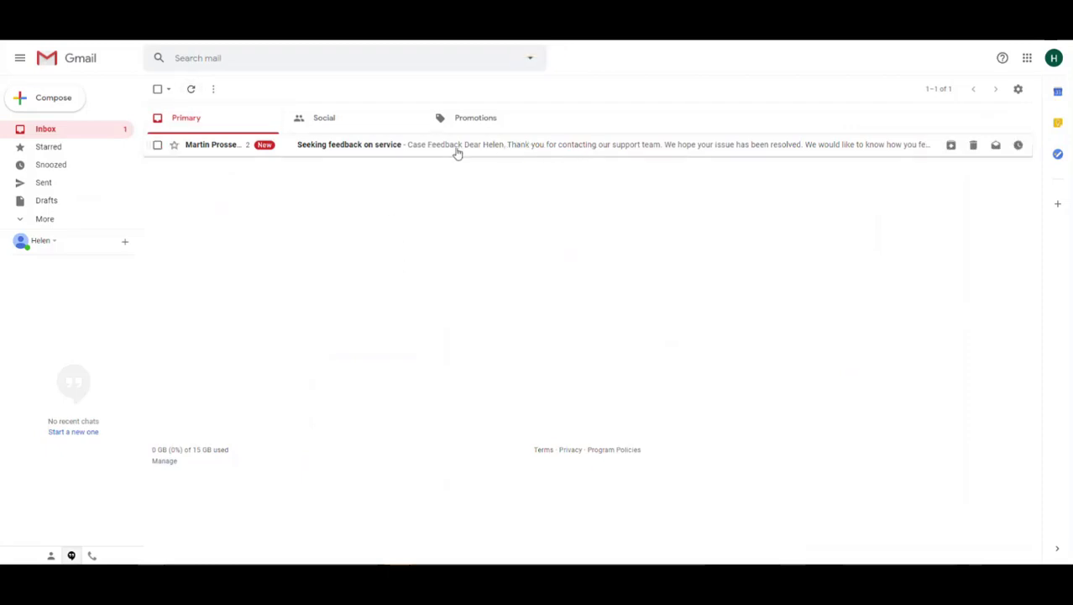
click(338, 148)
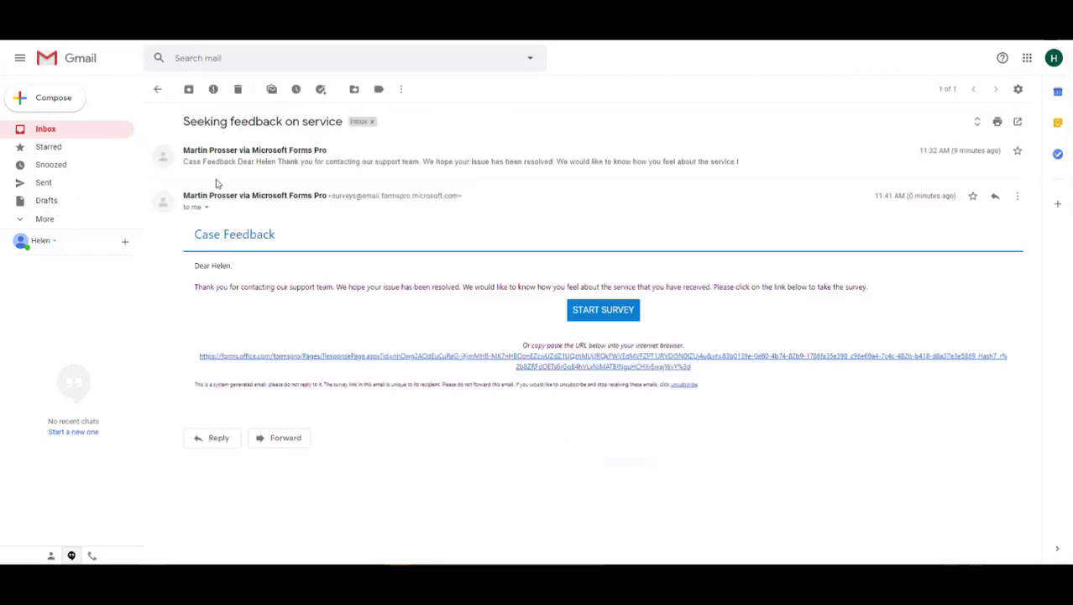
click(576, 319)
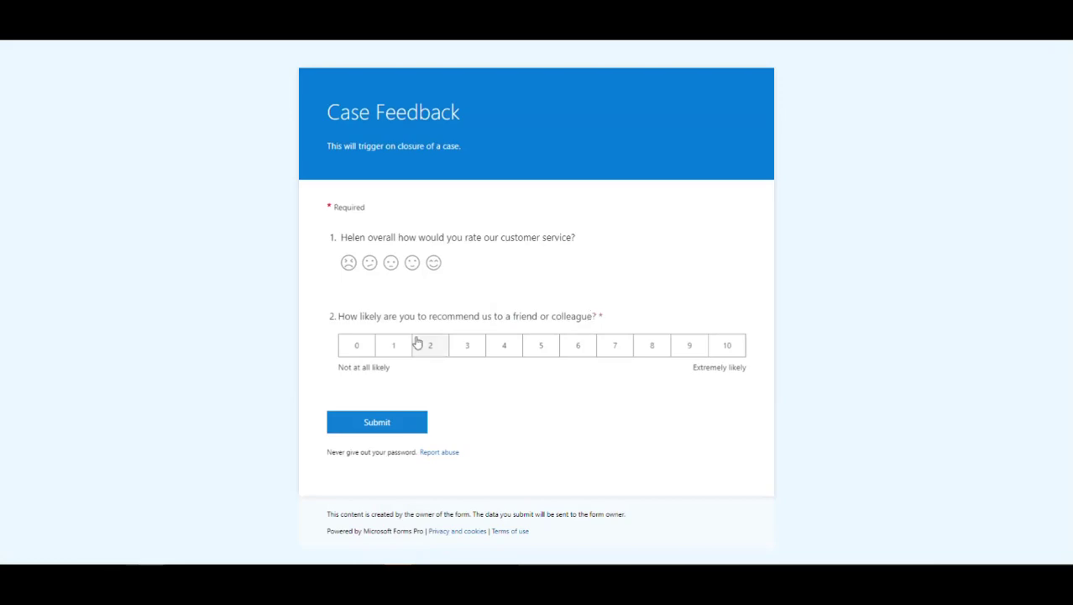
Answer the Case Feedback survey with the neutral middle smiley for customer service and 5 for likelihood to recommend, and submit it.
click(390, 263)
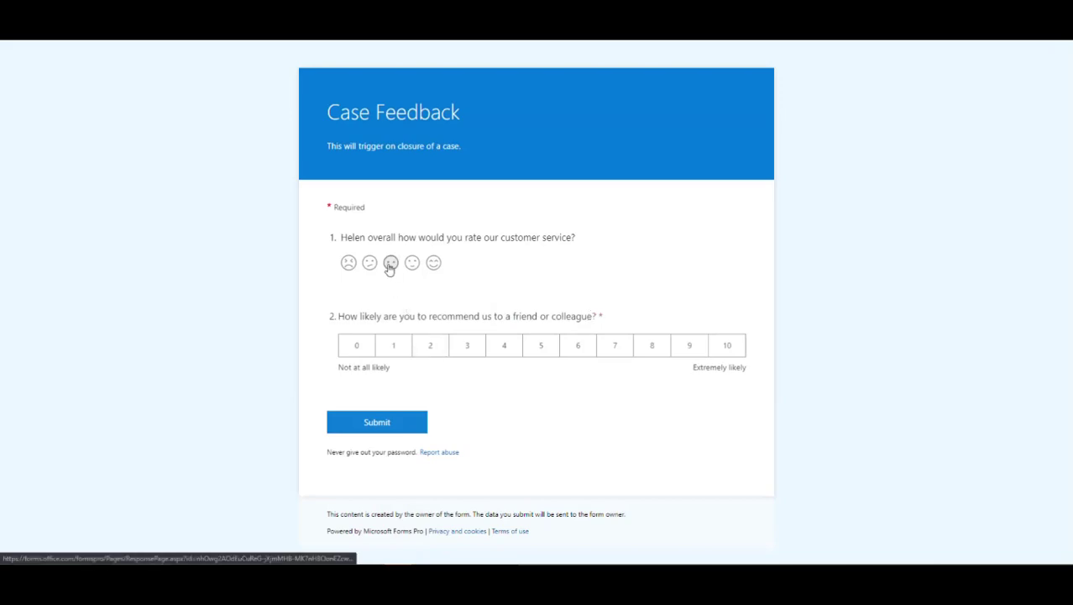
click(545, 351)
click(362, 419)
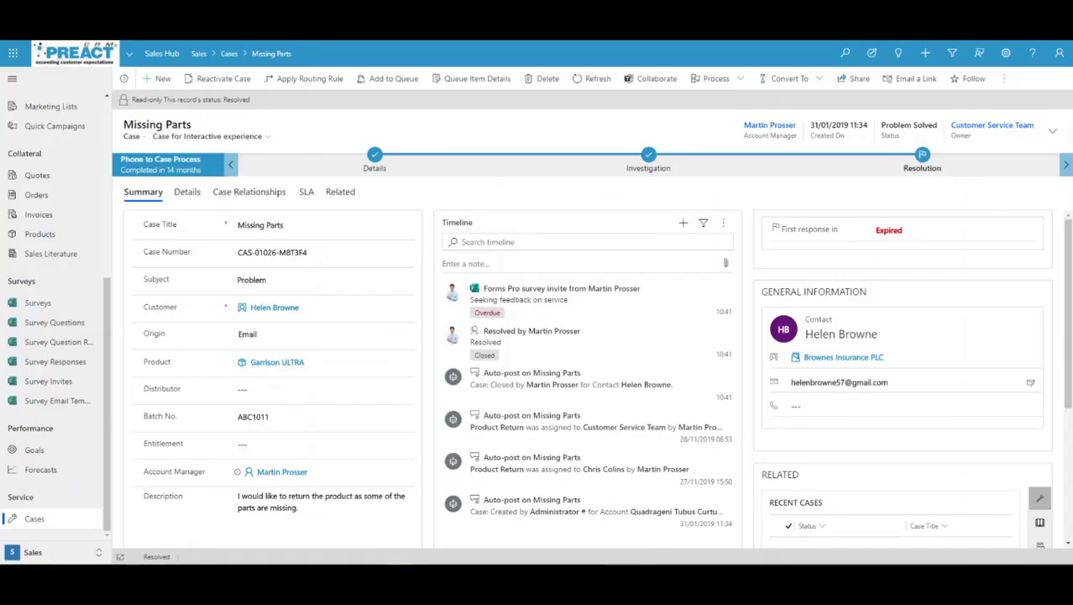
Switch back to Dynamics 365, refresh the Missing Parts case to check its timeline for the survey response, and open the list of survey responses.
click(584, 78)
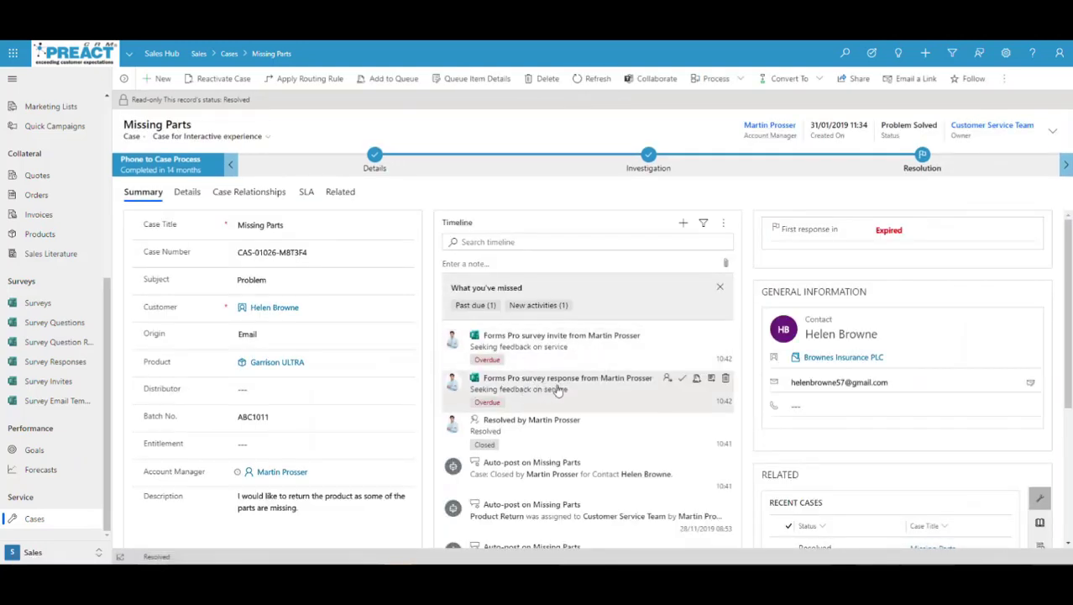
click(37, 364)
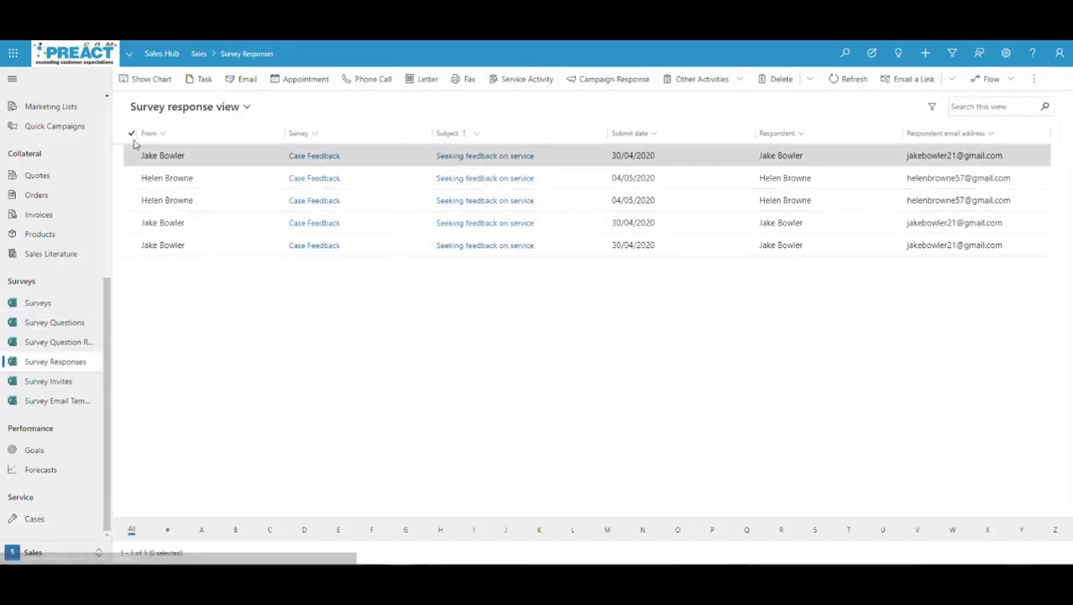